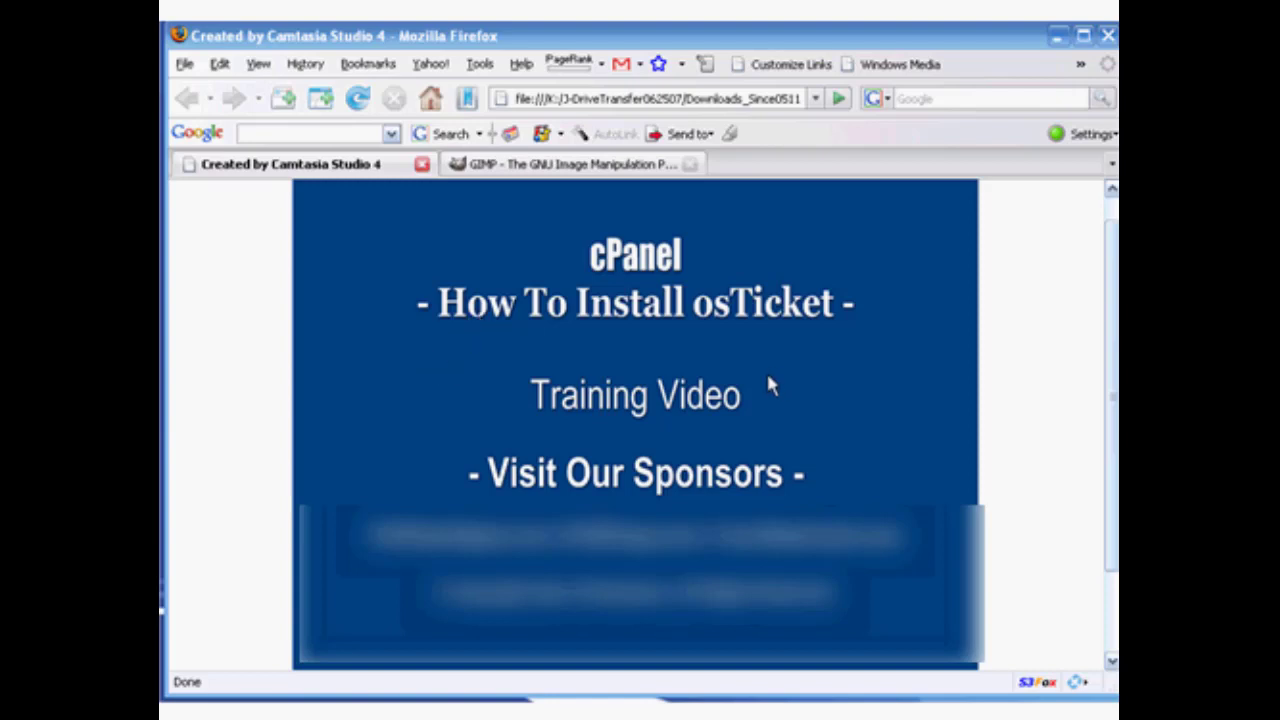
Switch to the open GIMP website page.
click(508, 165)
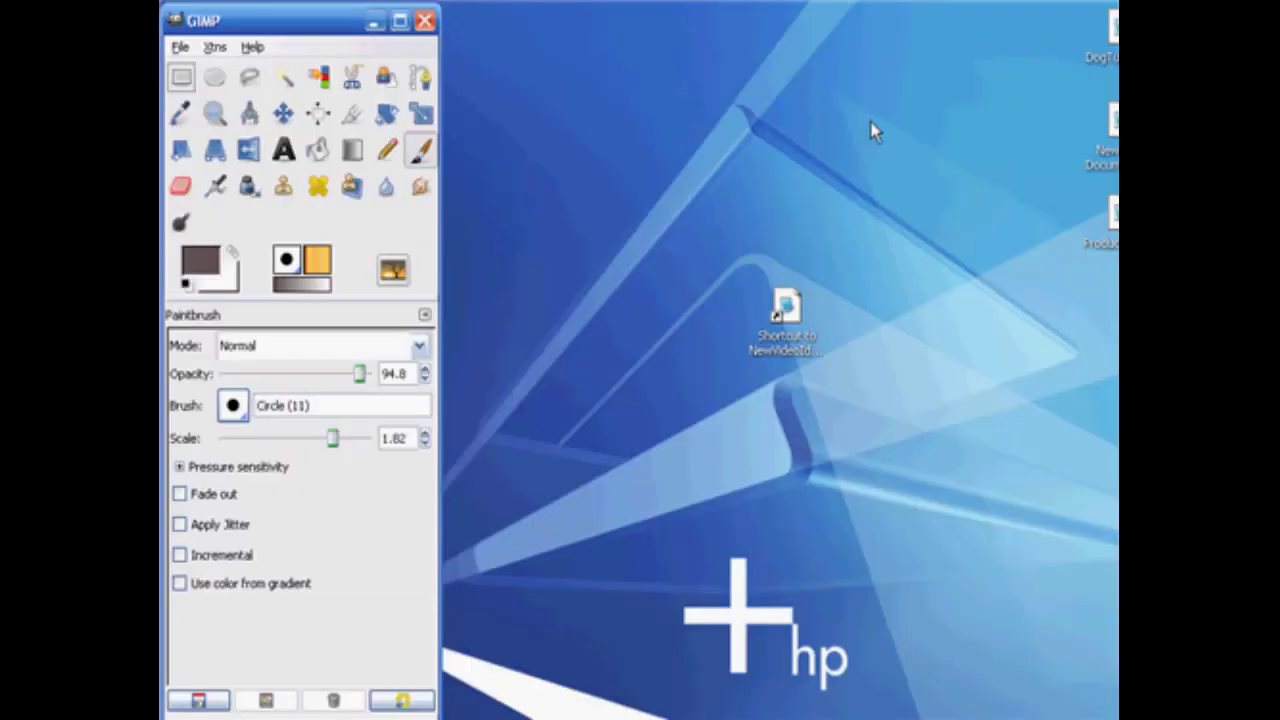
Create a new blank image 600 pixels wide, keeping the height of 150 pixels.
click(180, 48)
click(205, 84)
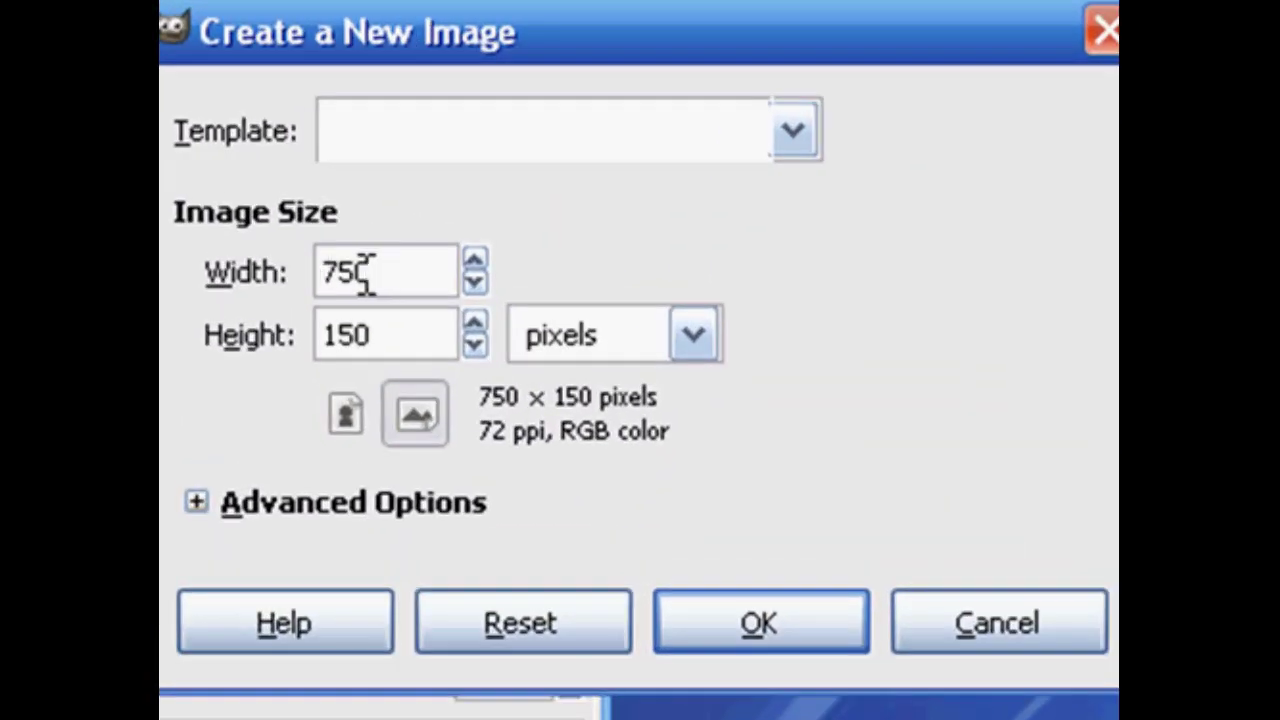
drag(365, 275, 295, 290)
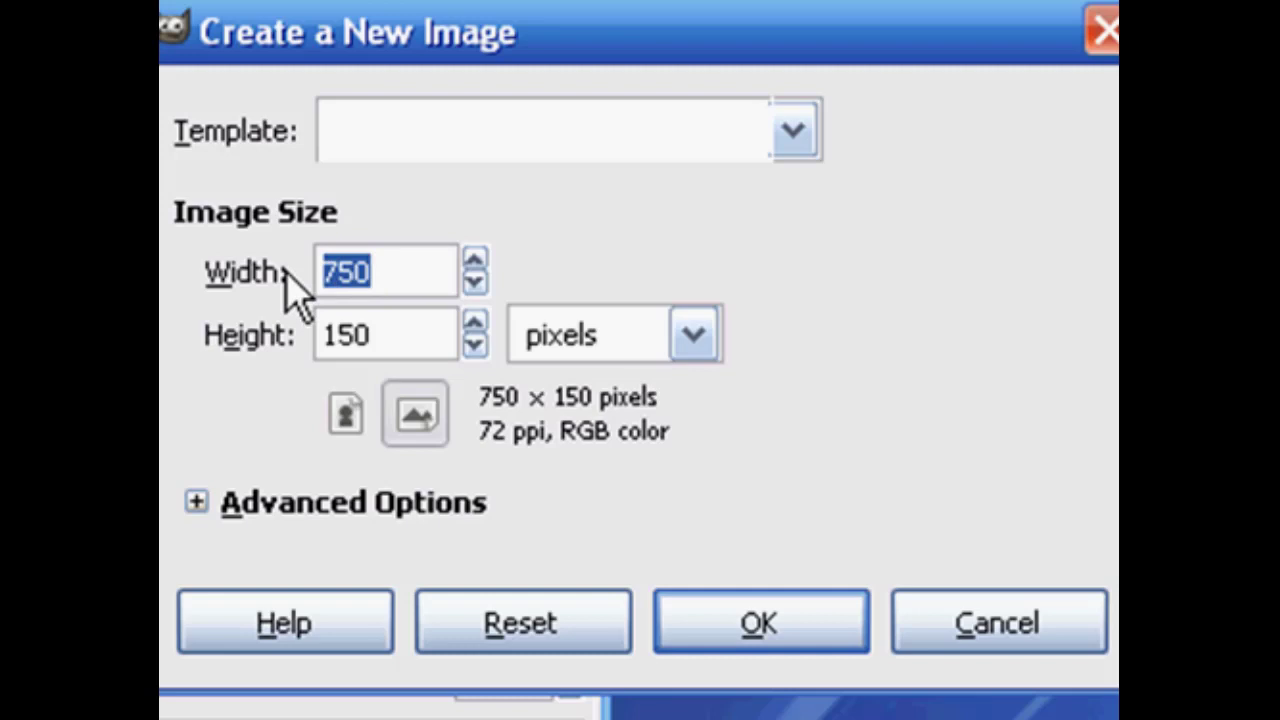
text(600)
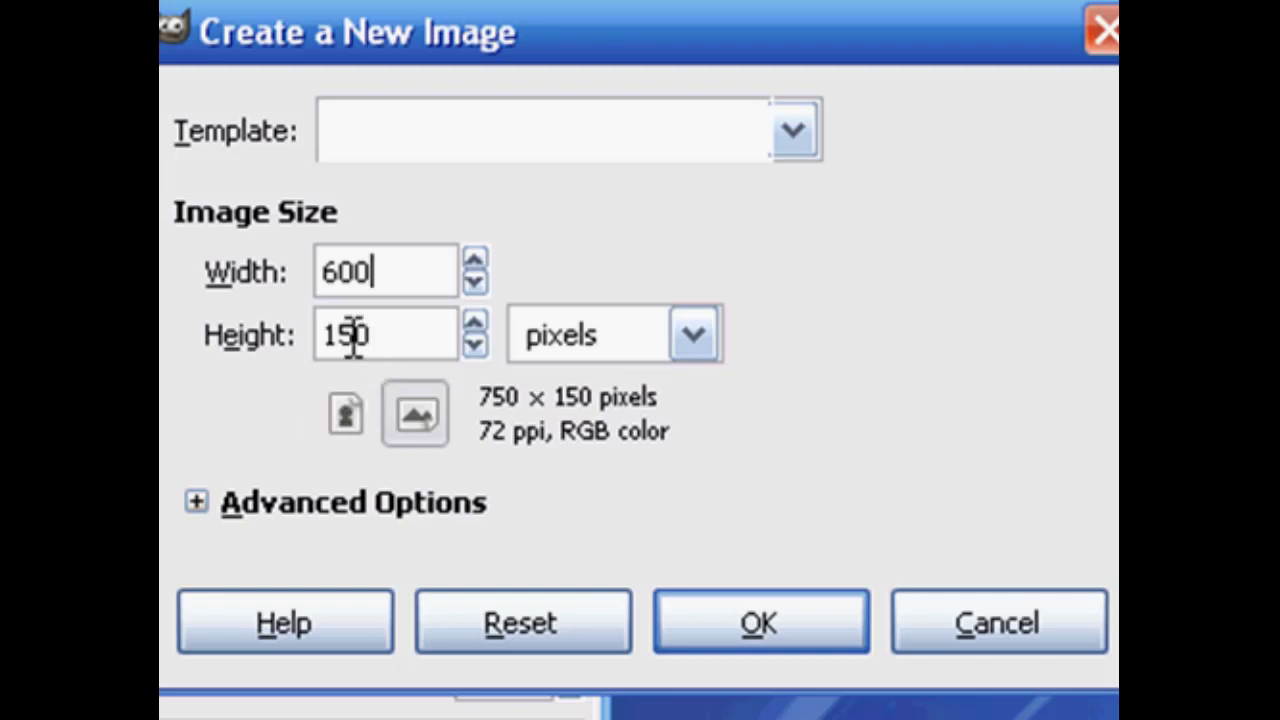
click(760, 628)
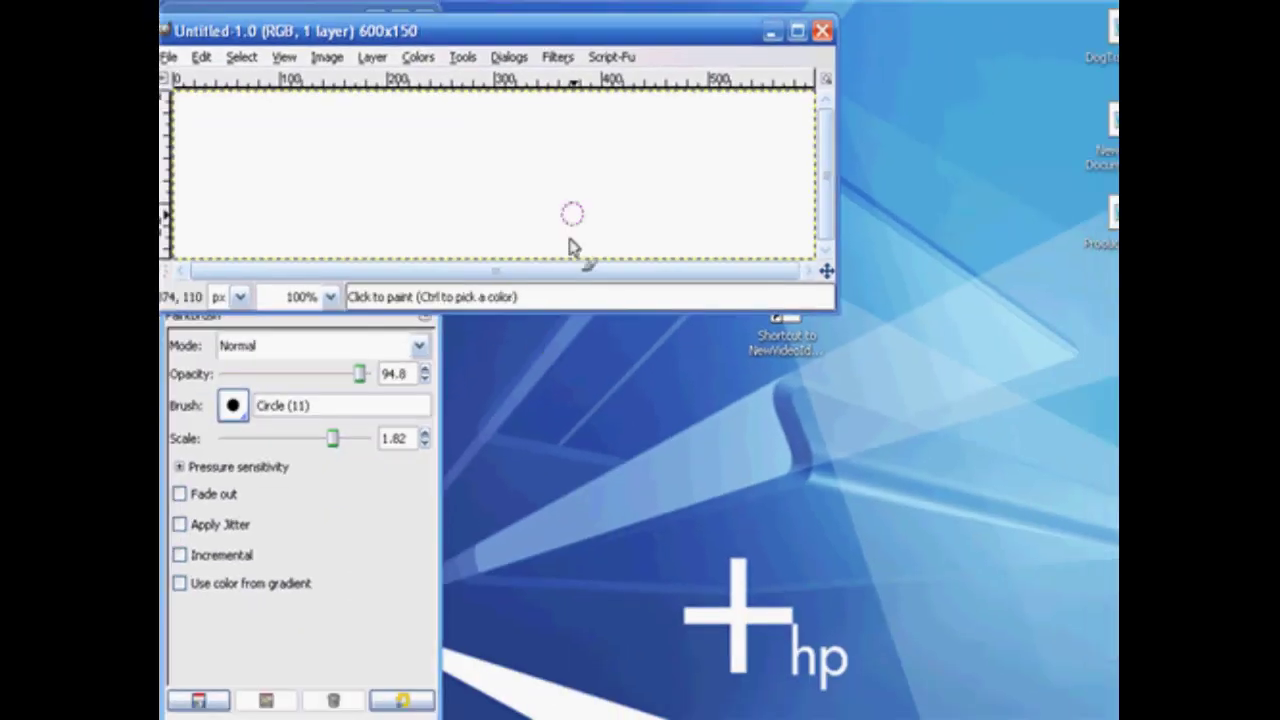
Enlarge the blank image's window around the canvas, move it aside and close the image.
drag(553, 34, 665, 132)
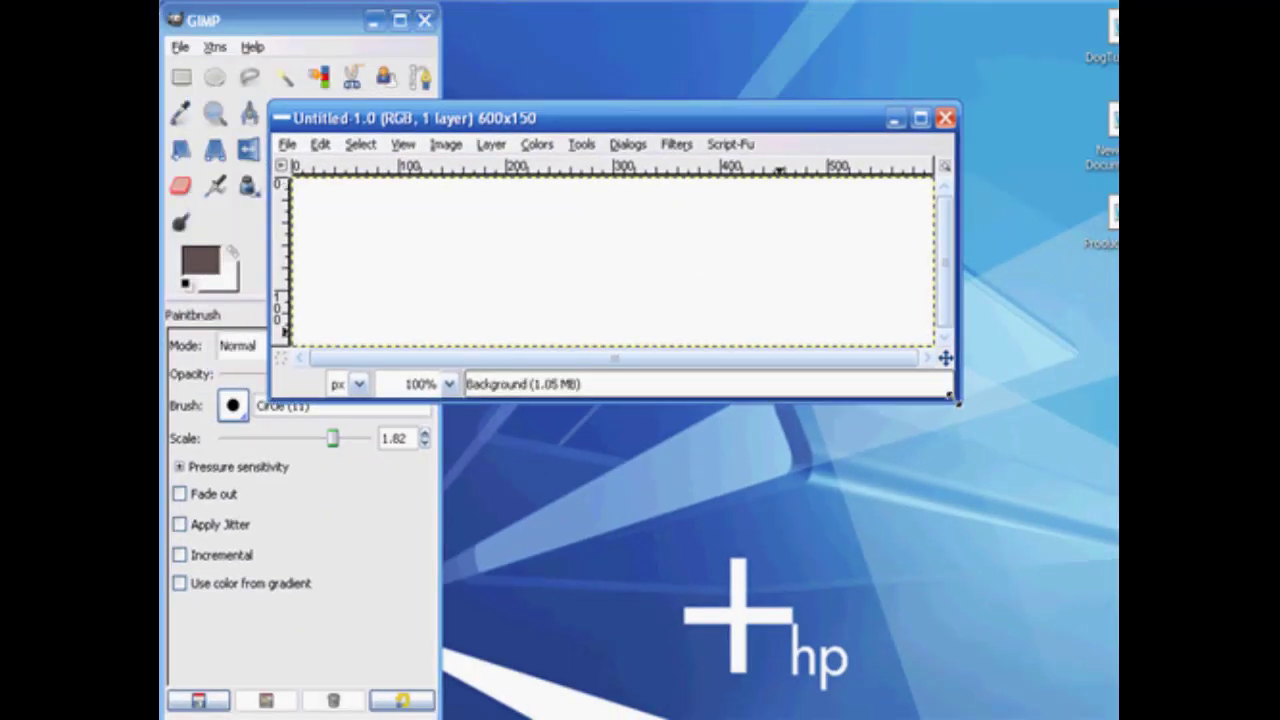
drag(954, 401, 1020, 445)
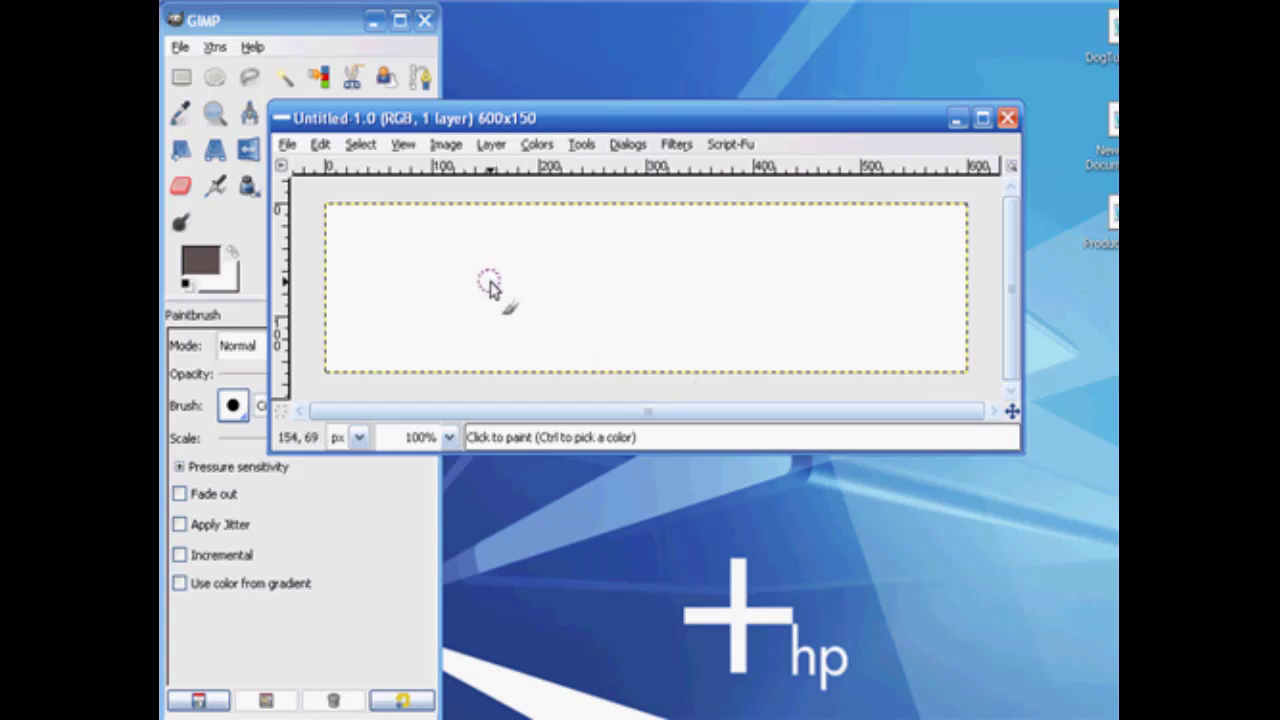
drag(565, 121, 718, 114)
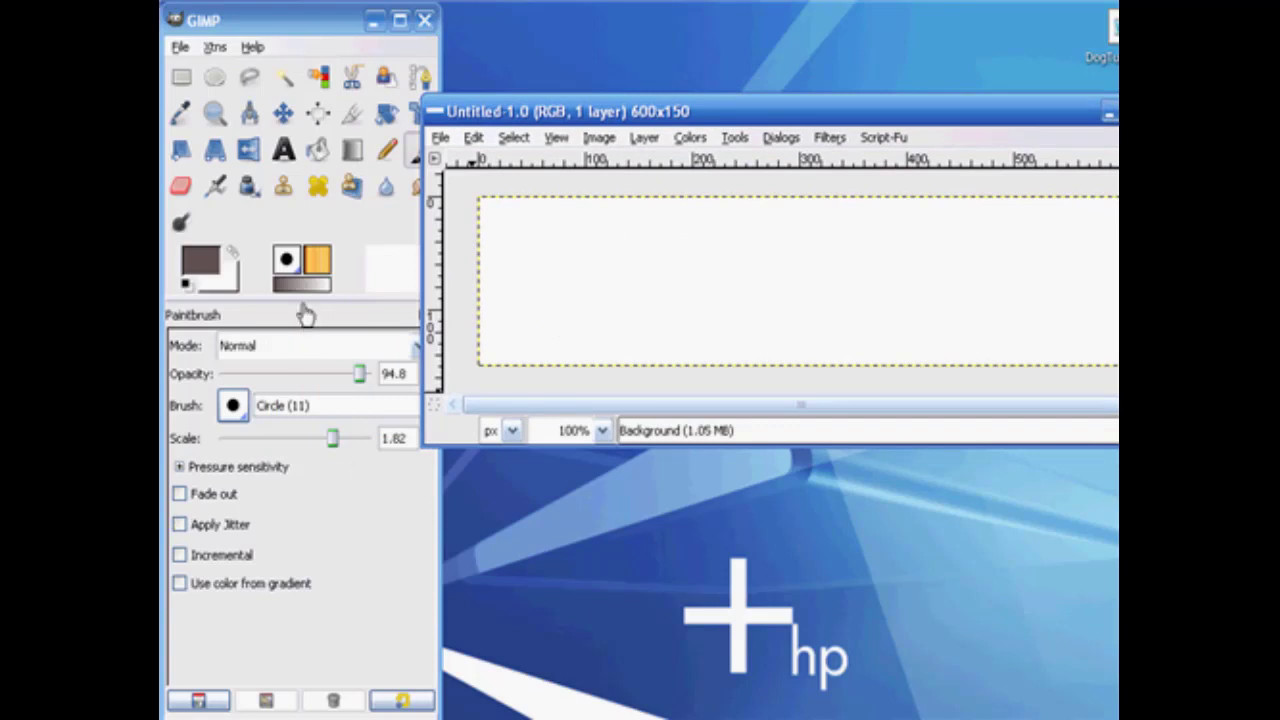
click(1158, 111)
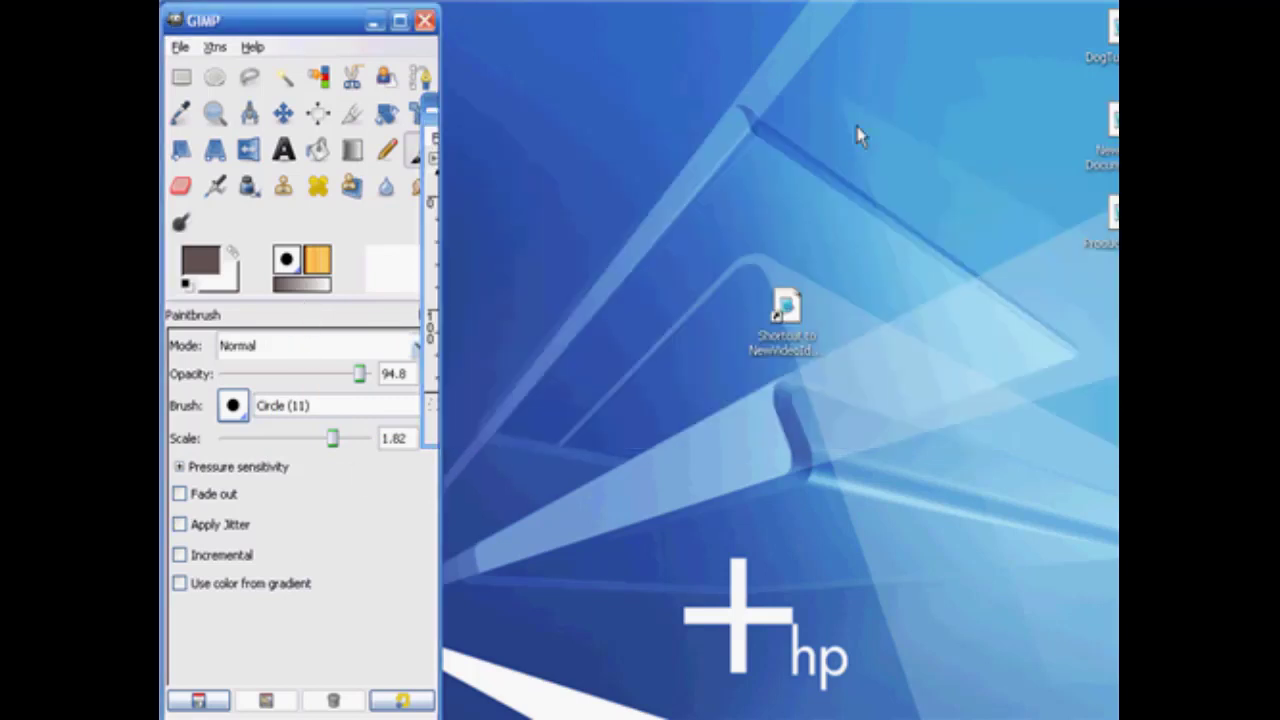
Create a new 600 × 150 pixel image filled with Transparency and enlarge its window to show the whole canvas.
click(180, 47)
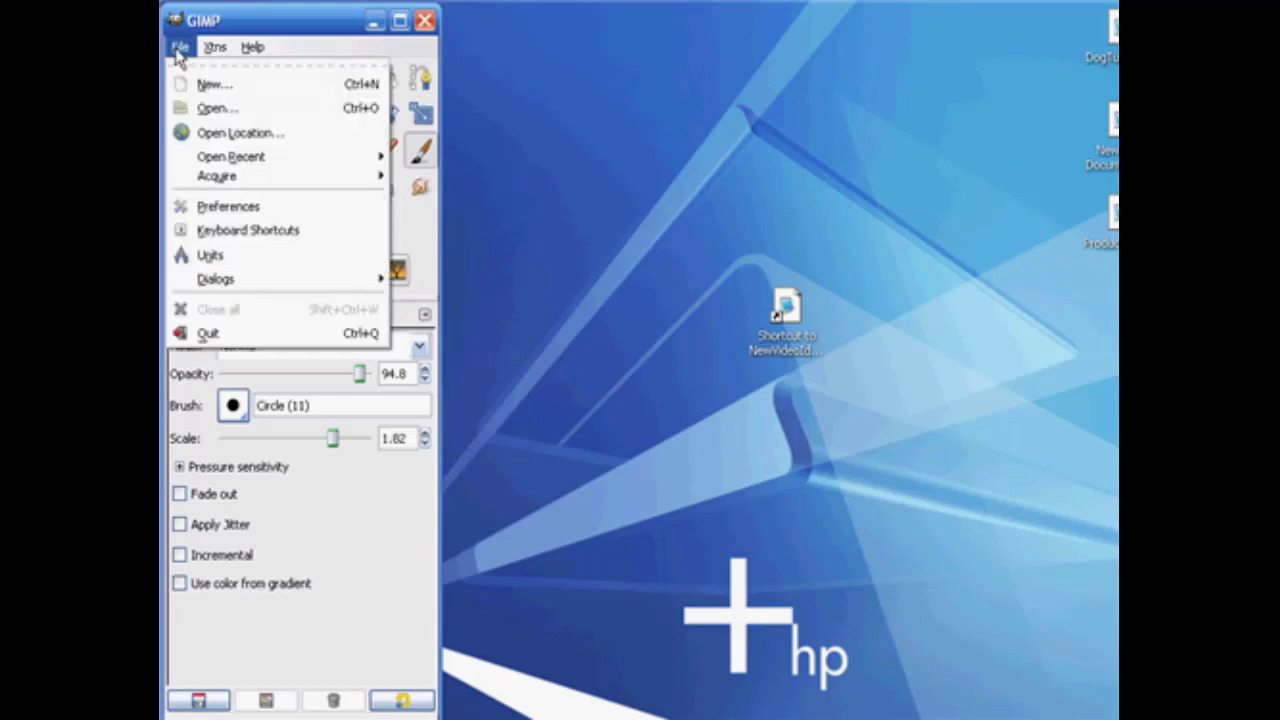
click(212, 84)
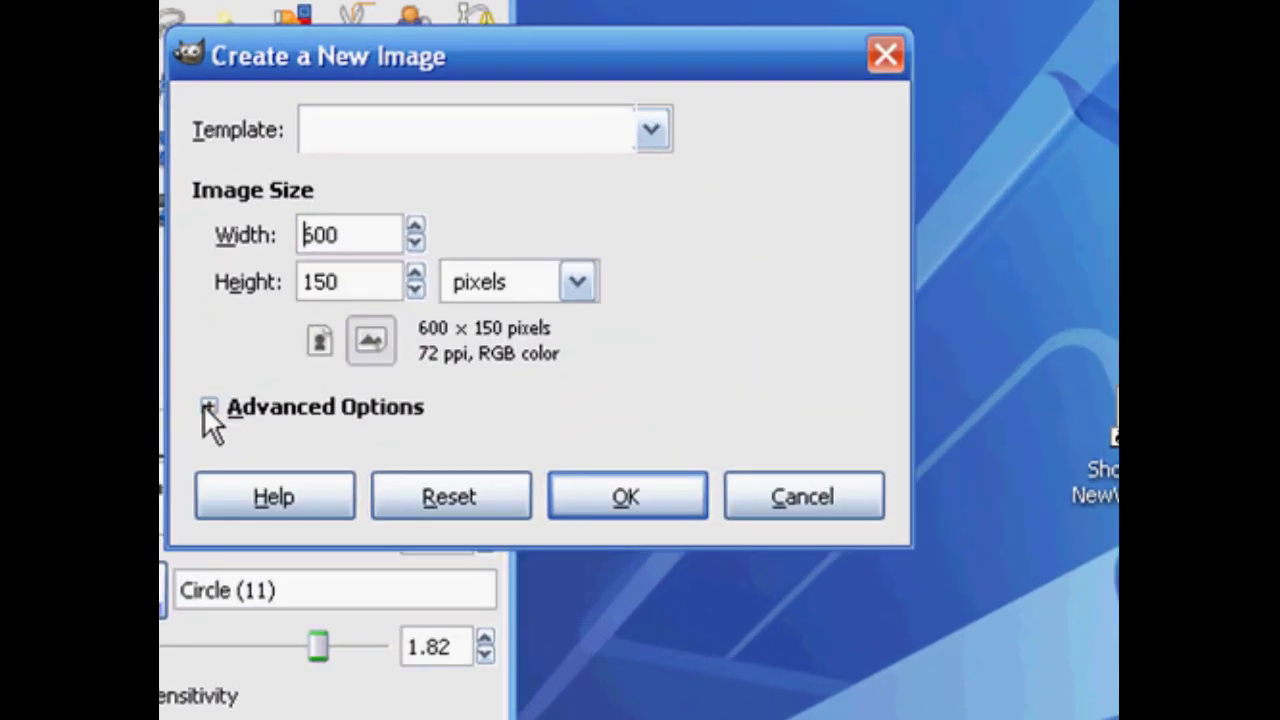
click(272, 299)
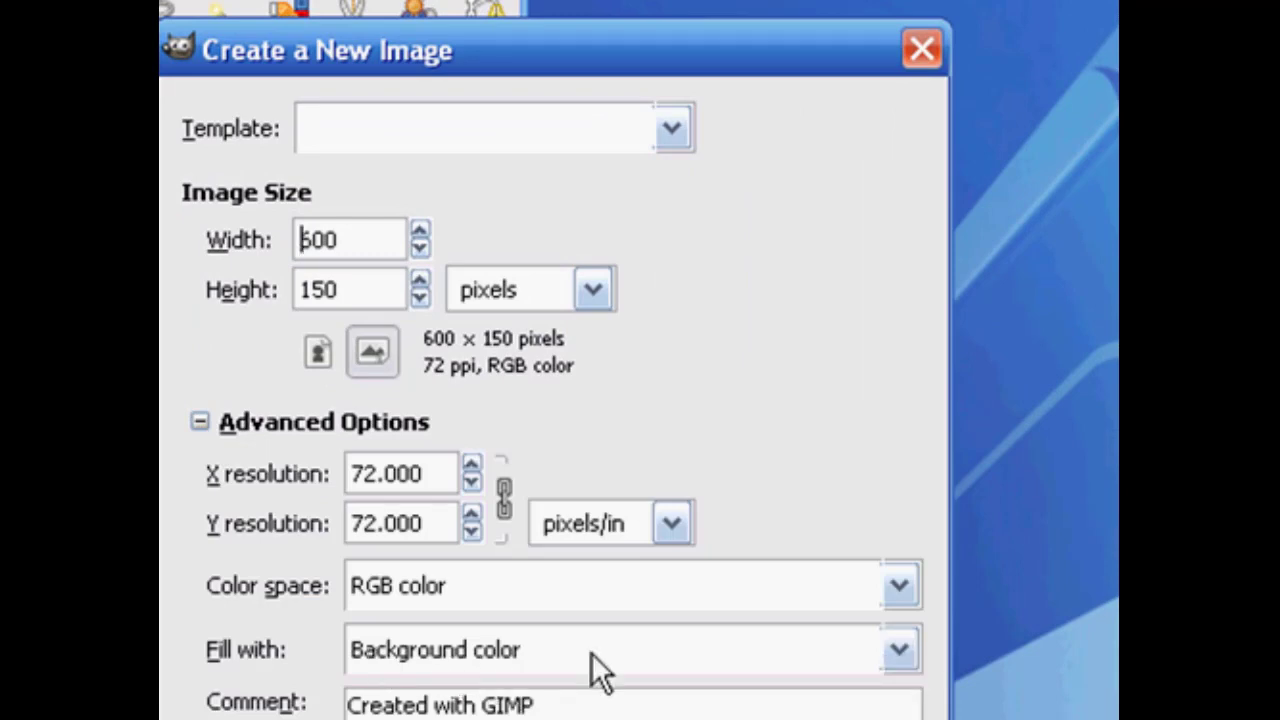
click(899, 650)
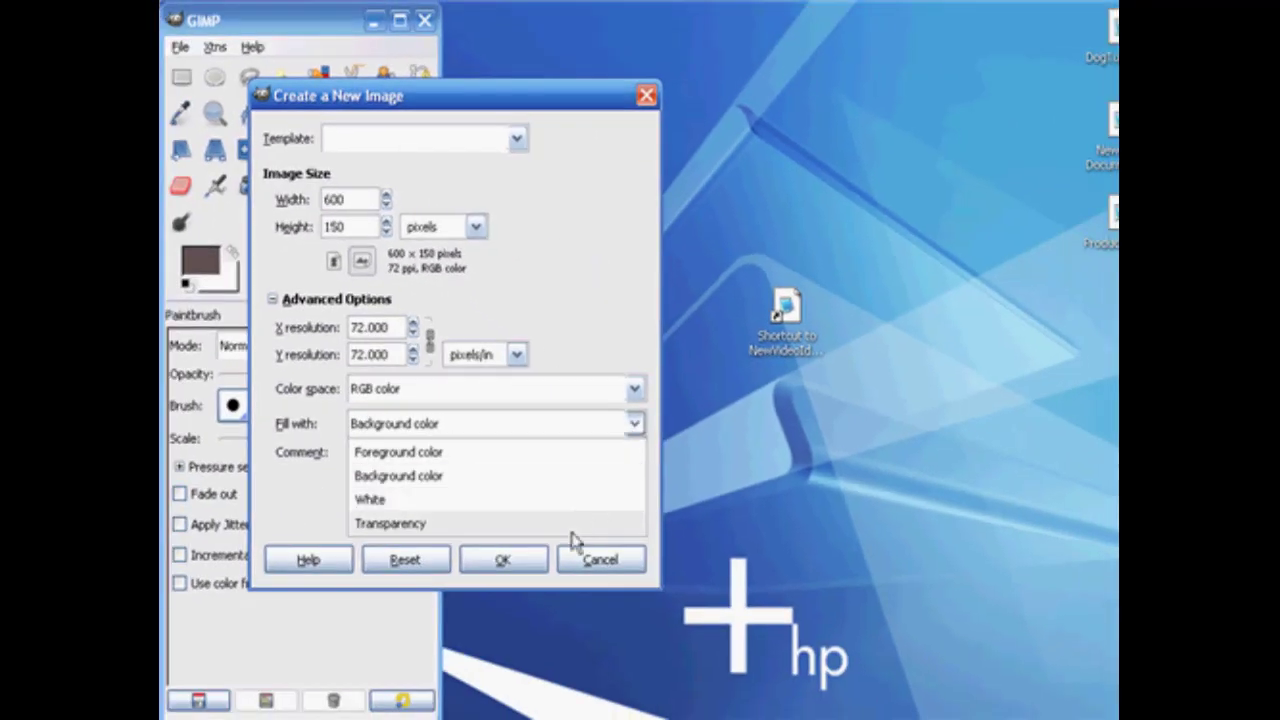
click(575, 533)
click(505, 566)
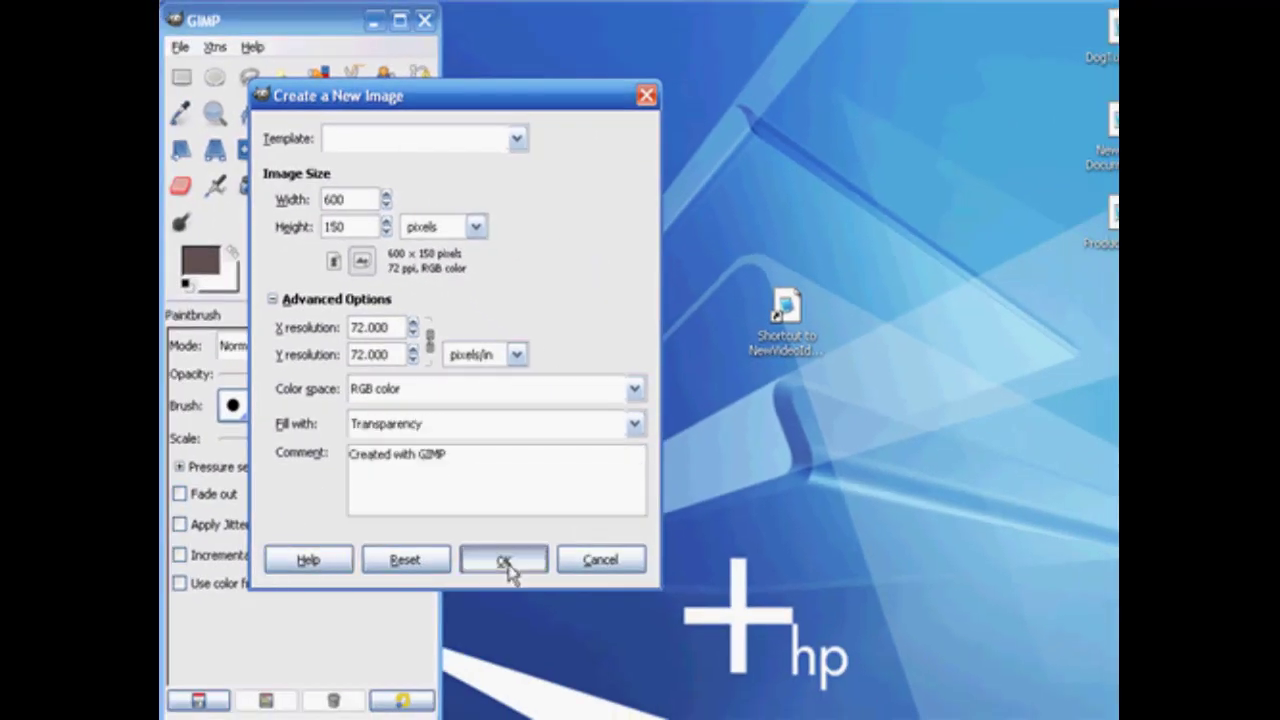
drag(604, 105, 779, 106)
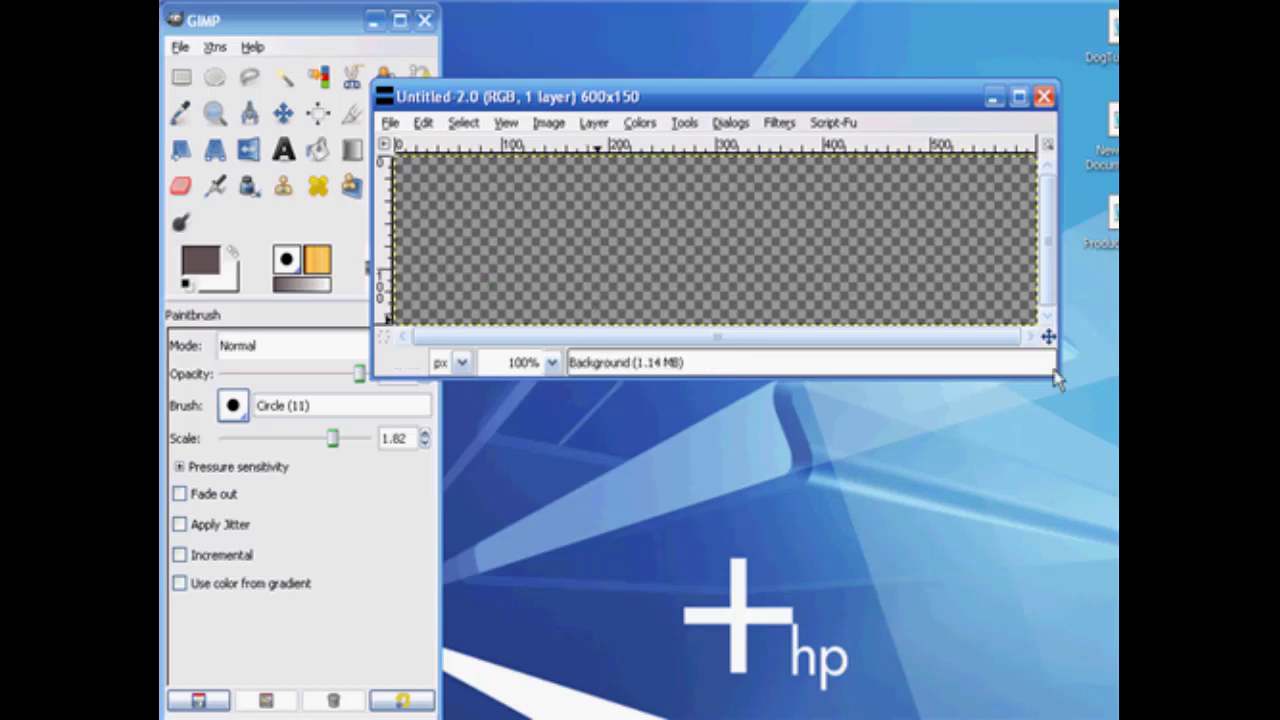
drag(1058, 380, 1080, 434)
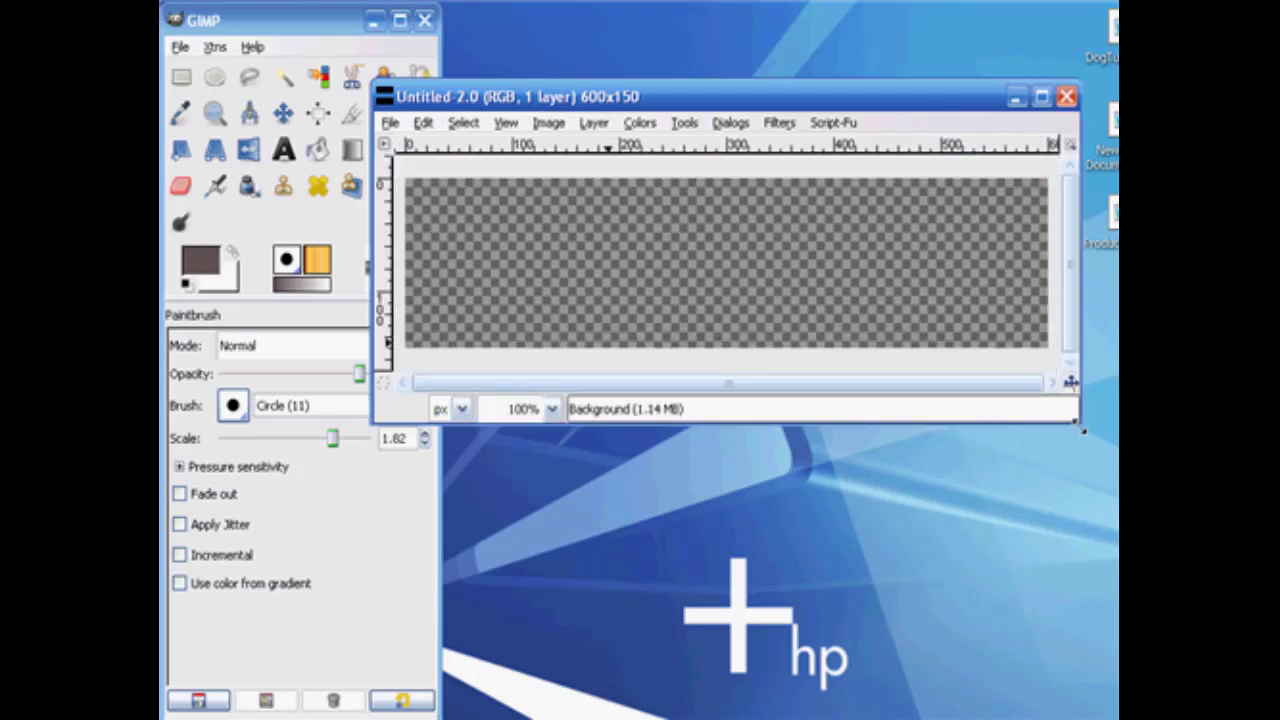
click(285, 152)
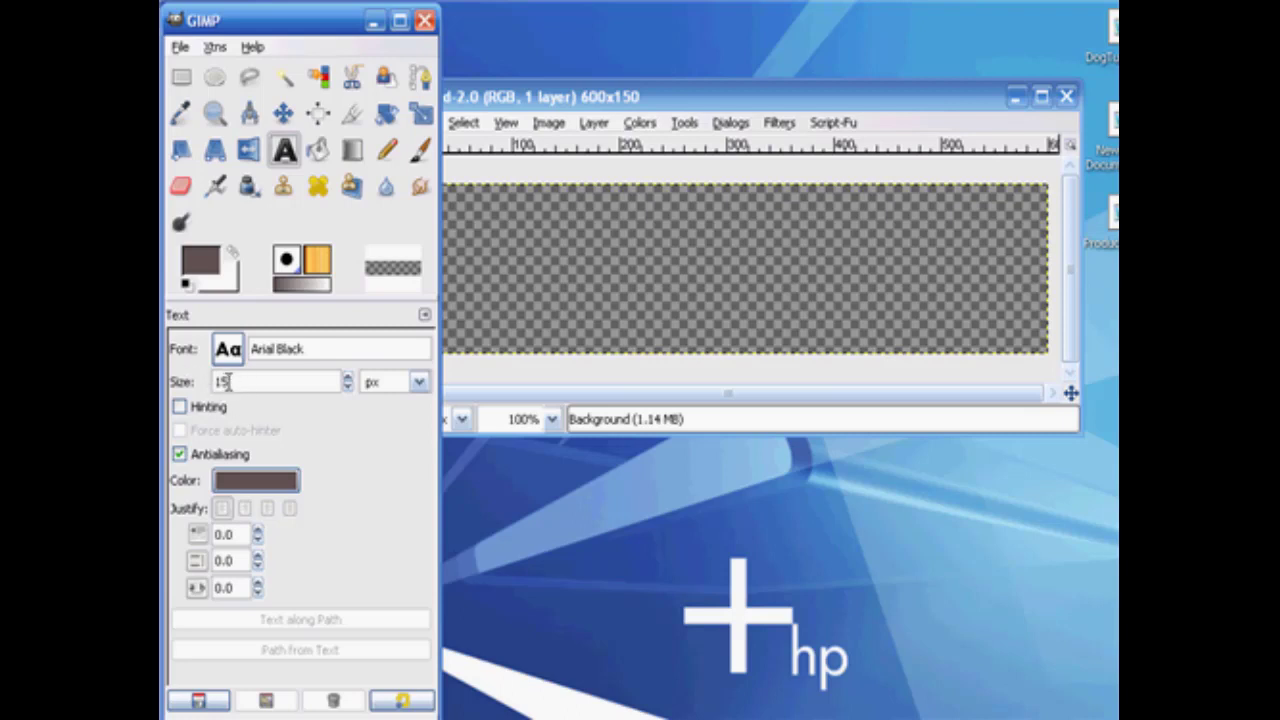
double_click(228, 381)
click(580, 284)
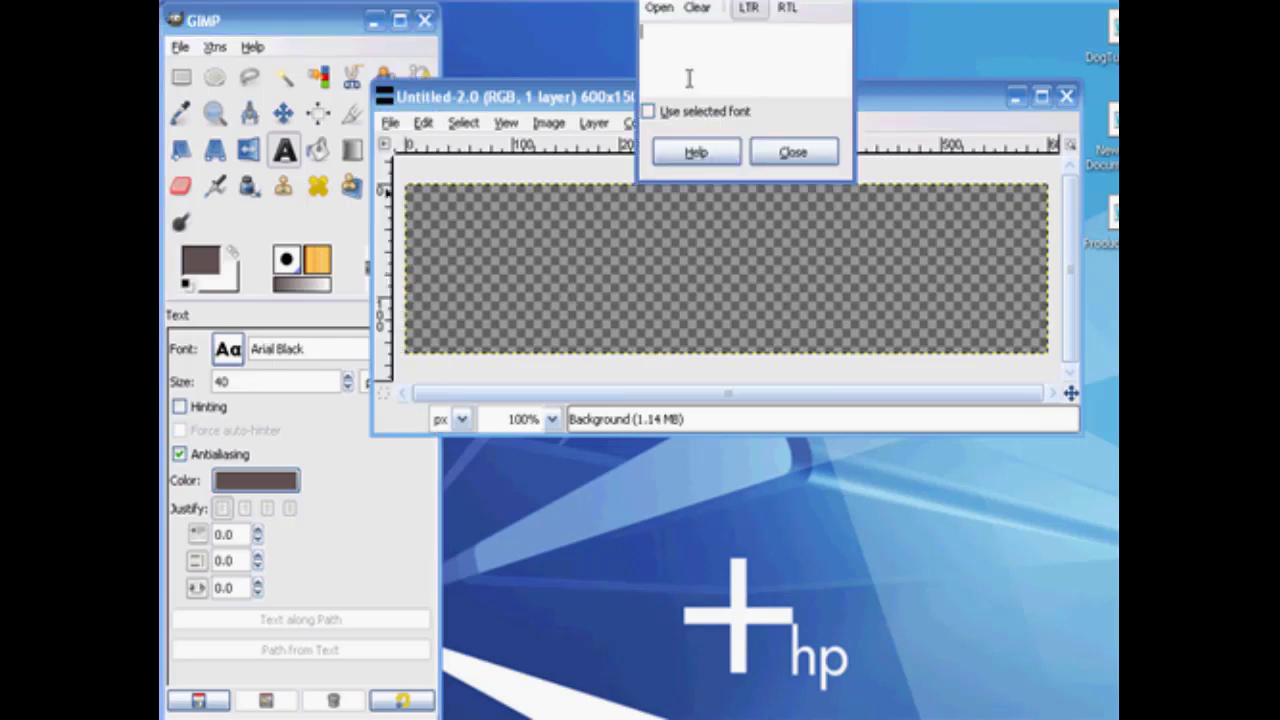
text(www.m)
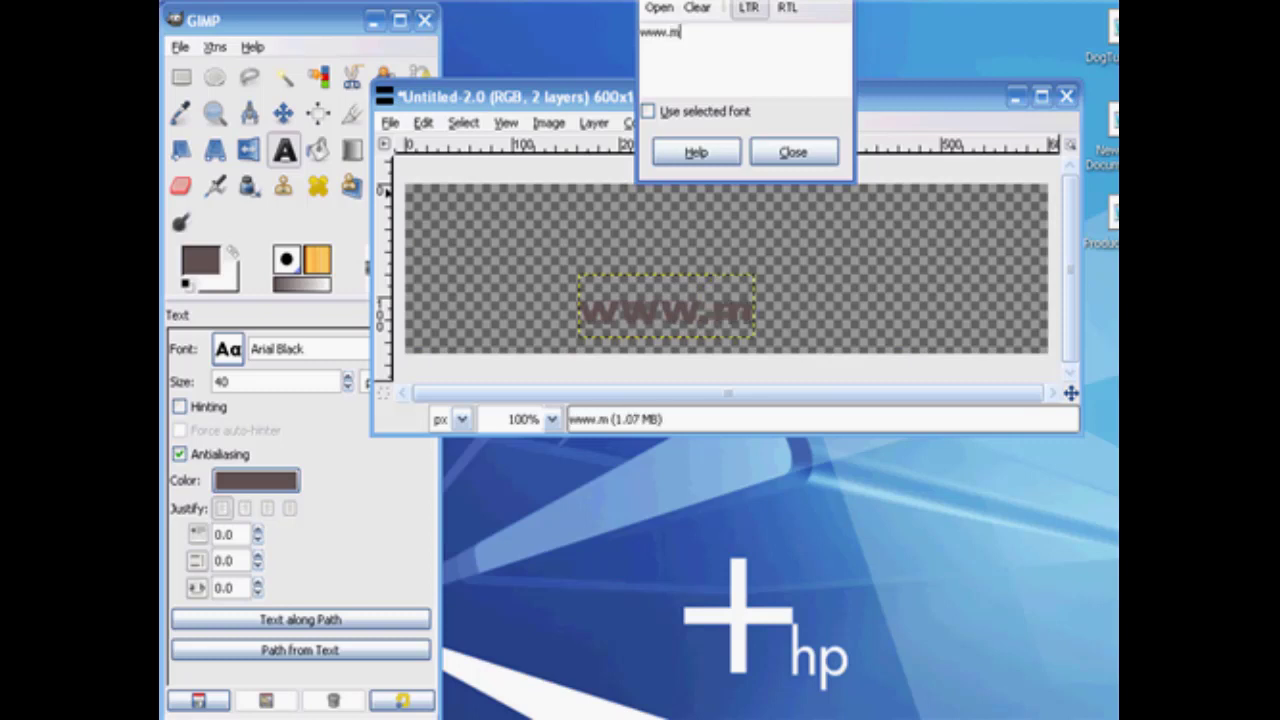
text(yDom)
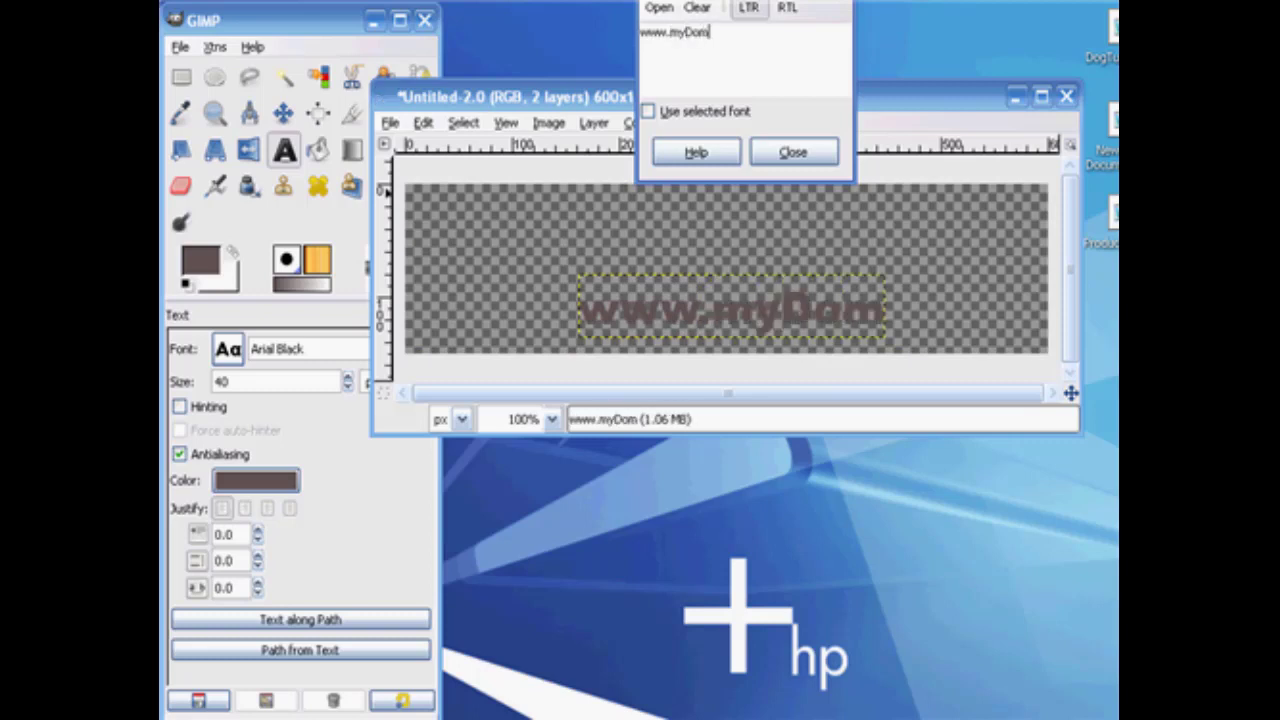
text(ainName.com)
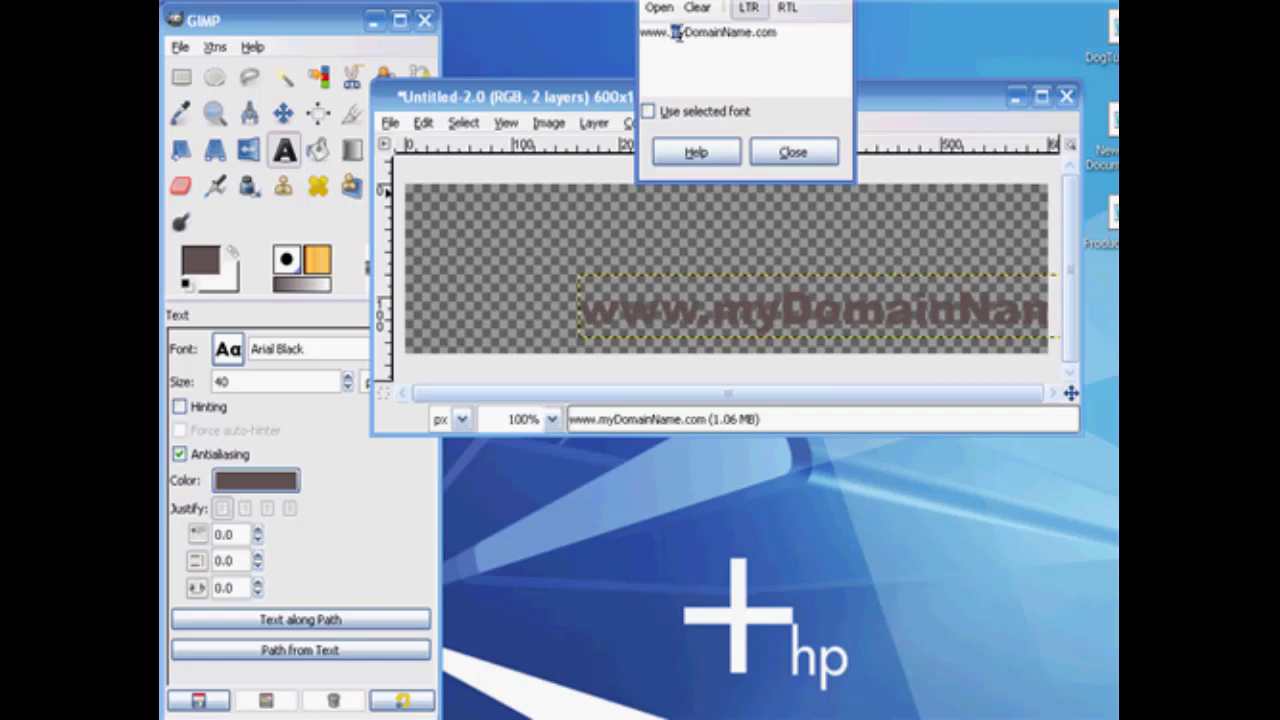
text(M)
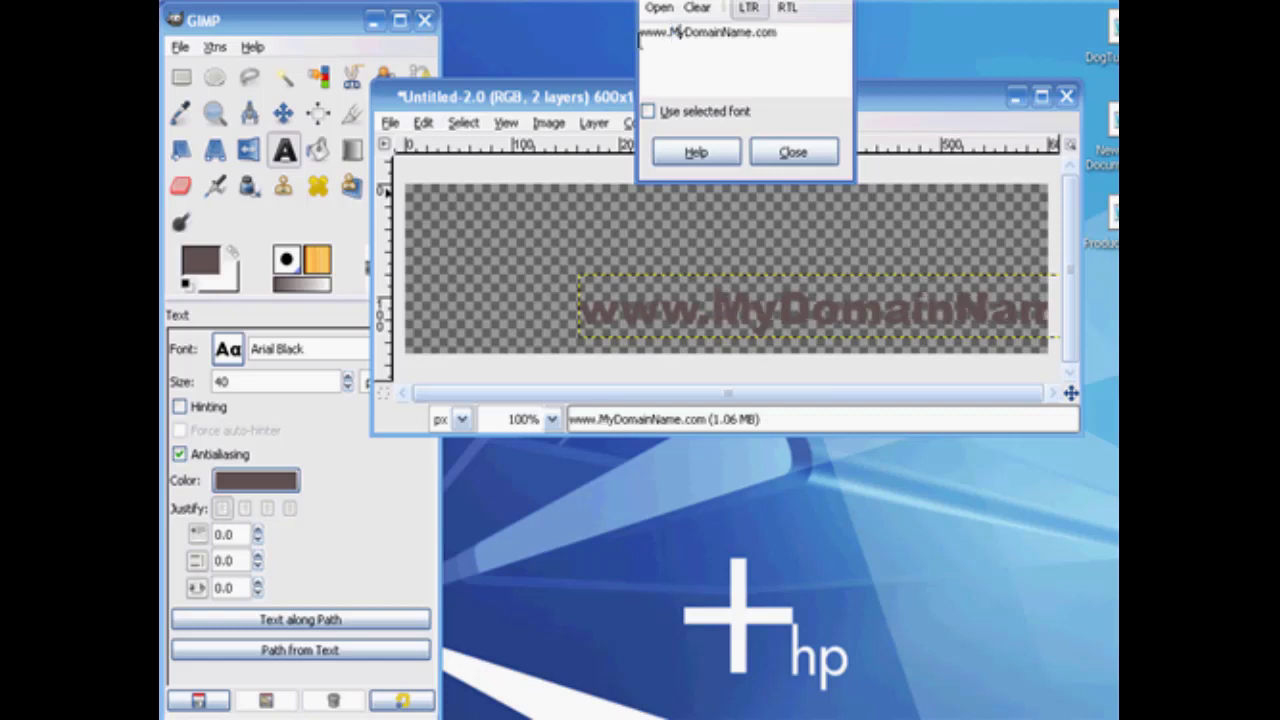
click(794, 153)
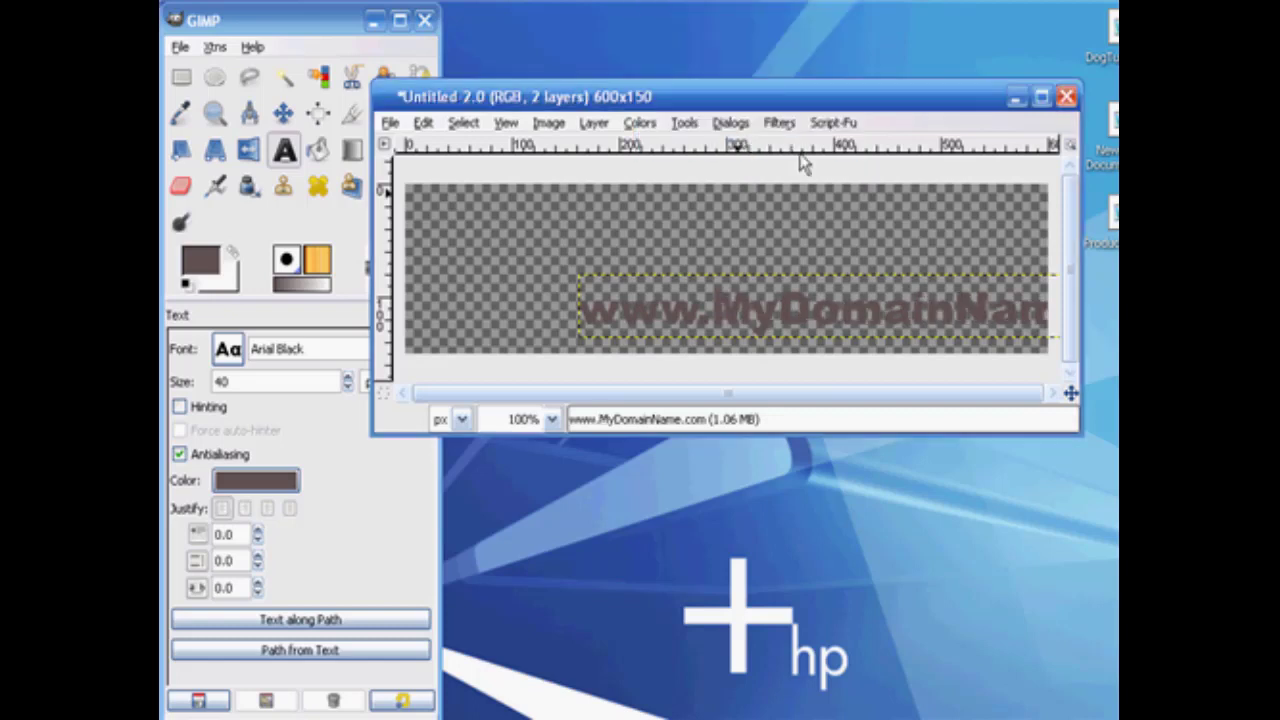
click(284, 113)
drag(612, 316, 451, 229)
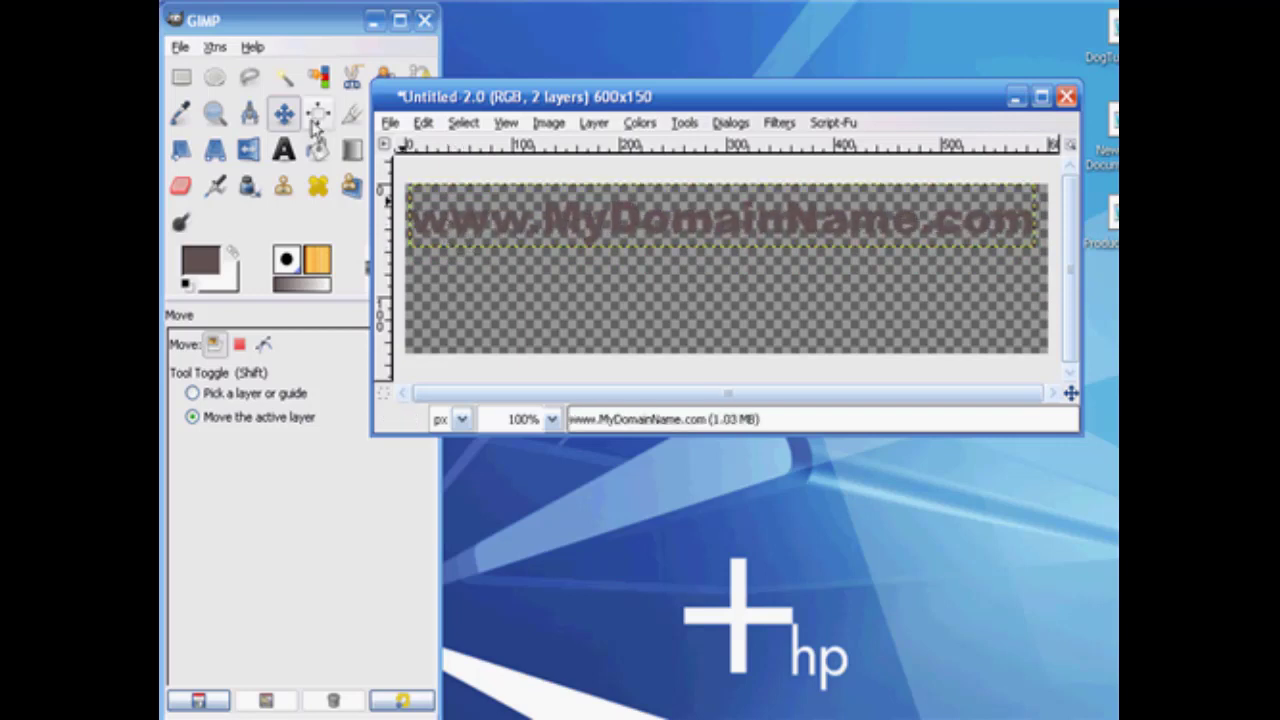
Crop the image closely around the domain text to about 588 × 56 pixels.
click(352, 113)
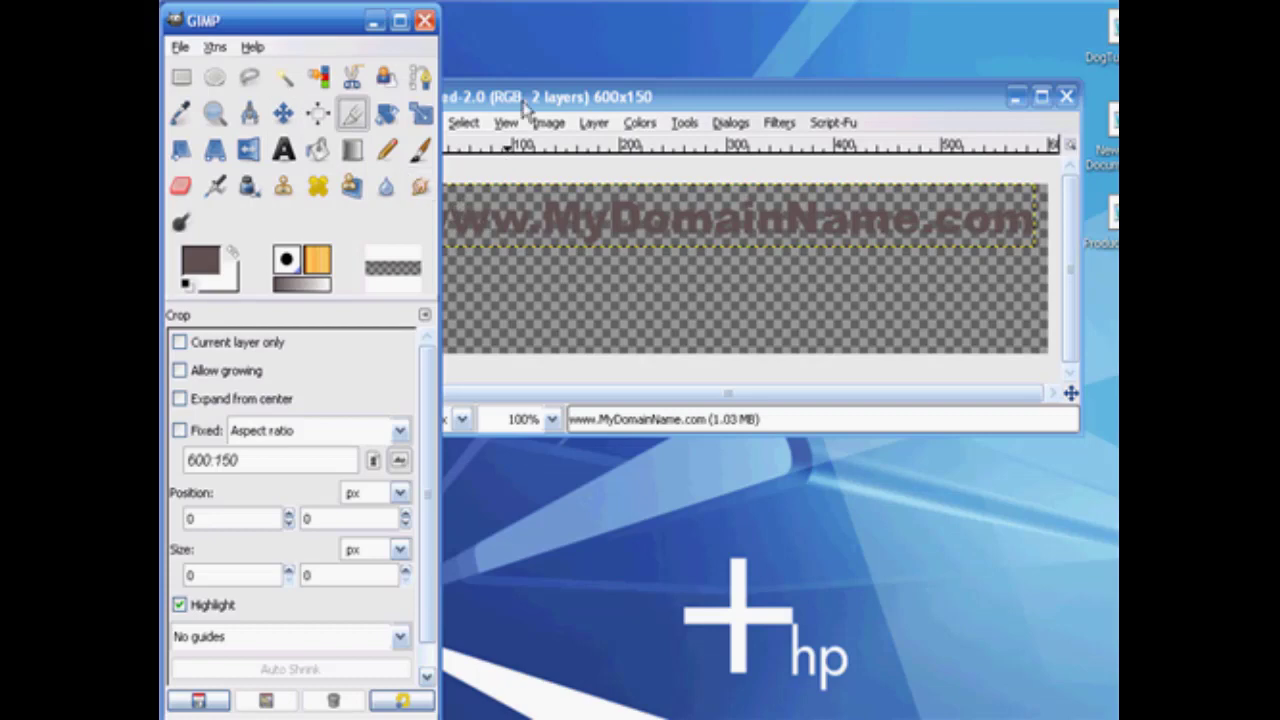
drag(522, 100, 613, 120)
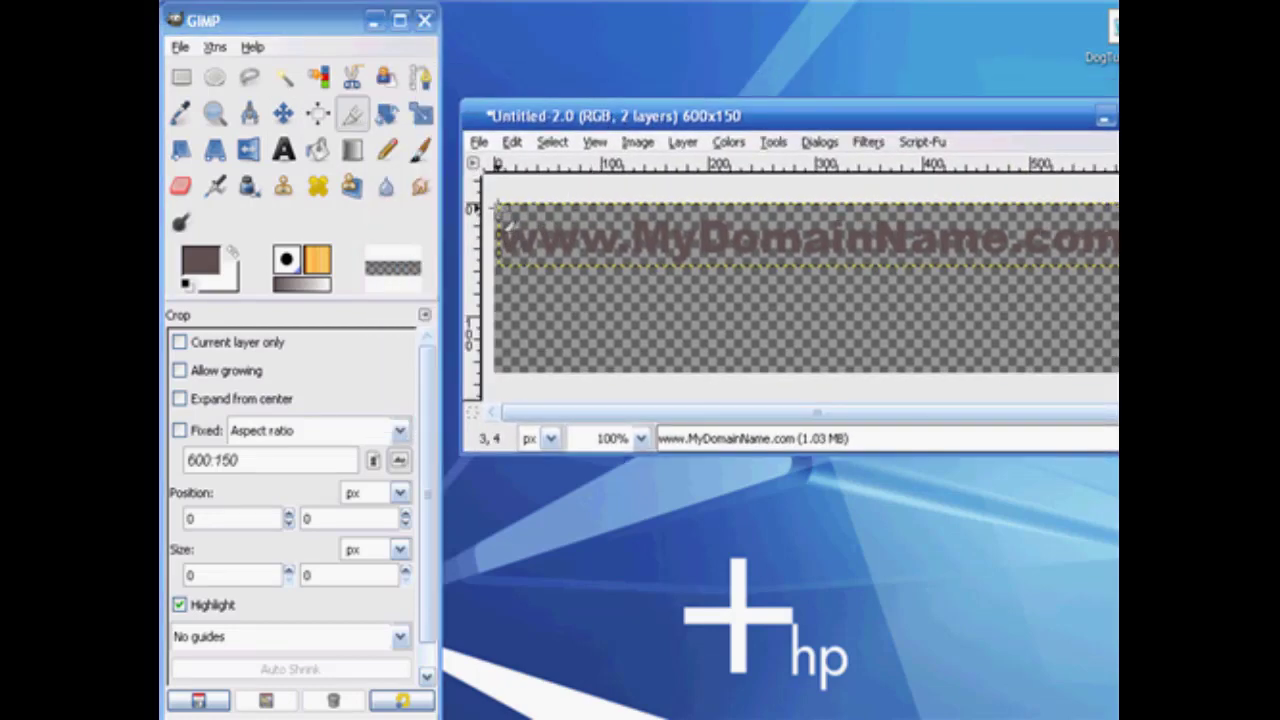
drag(496, 203, 1086, 260)
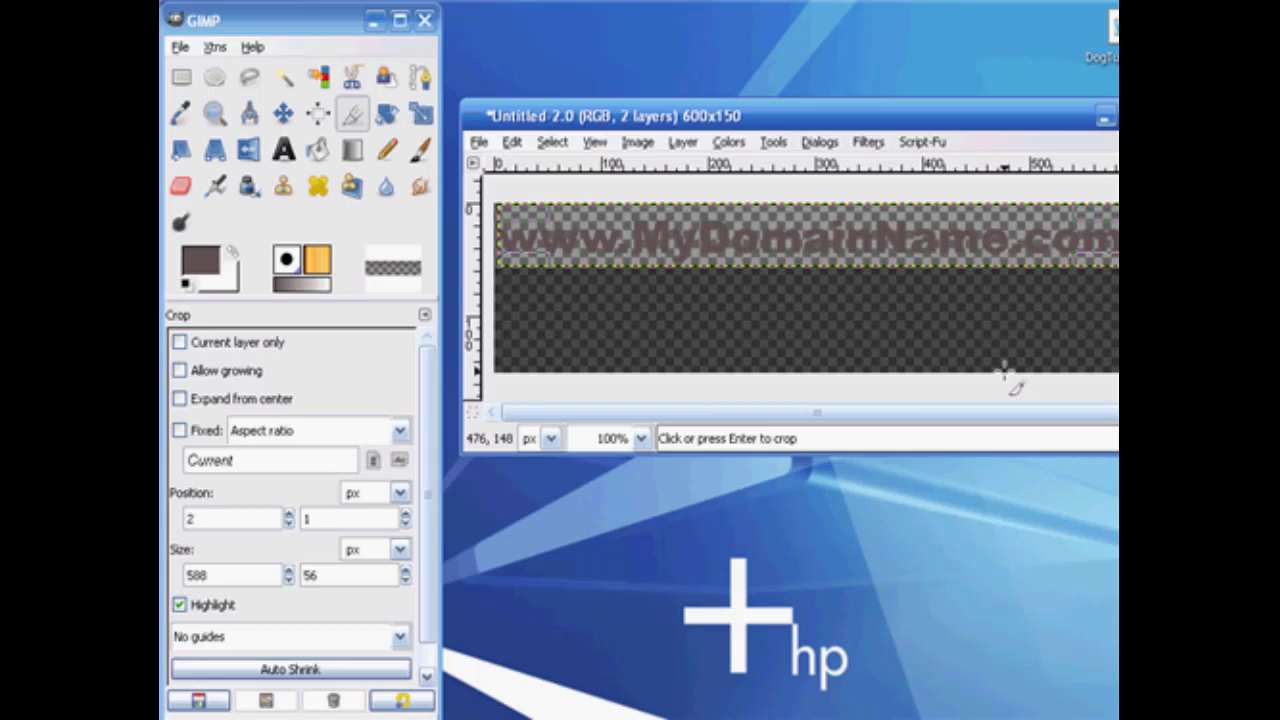
key(Return)
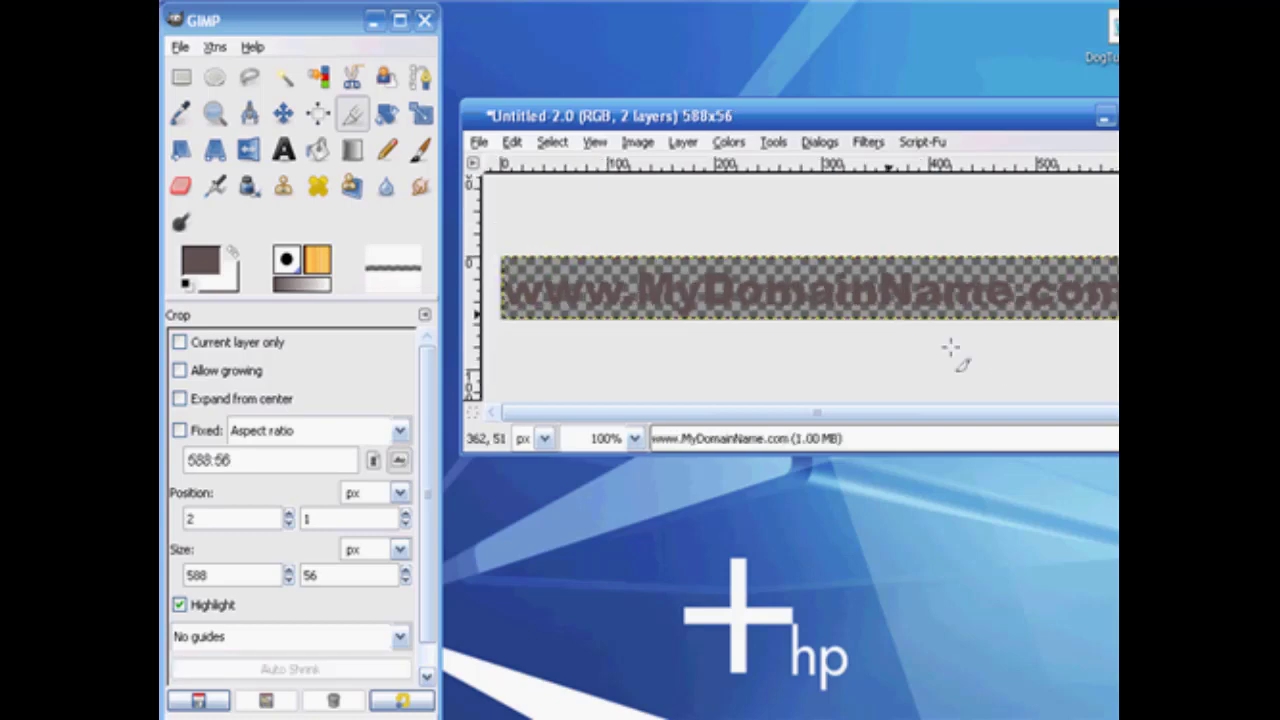
Save the cropped watermark as watermark1.jpg in My Pictures, exporting it flattened at JPEG quality 85, and close the image.
click(474, 143)
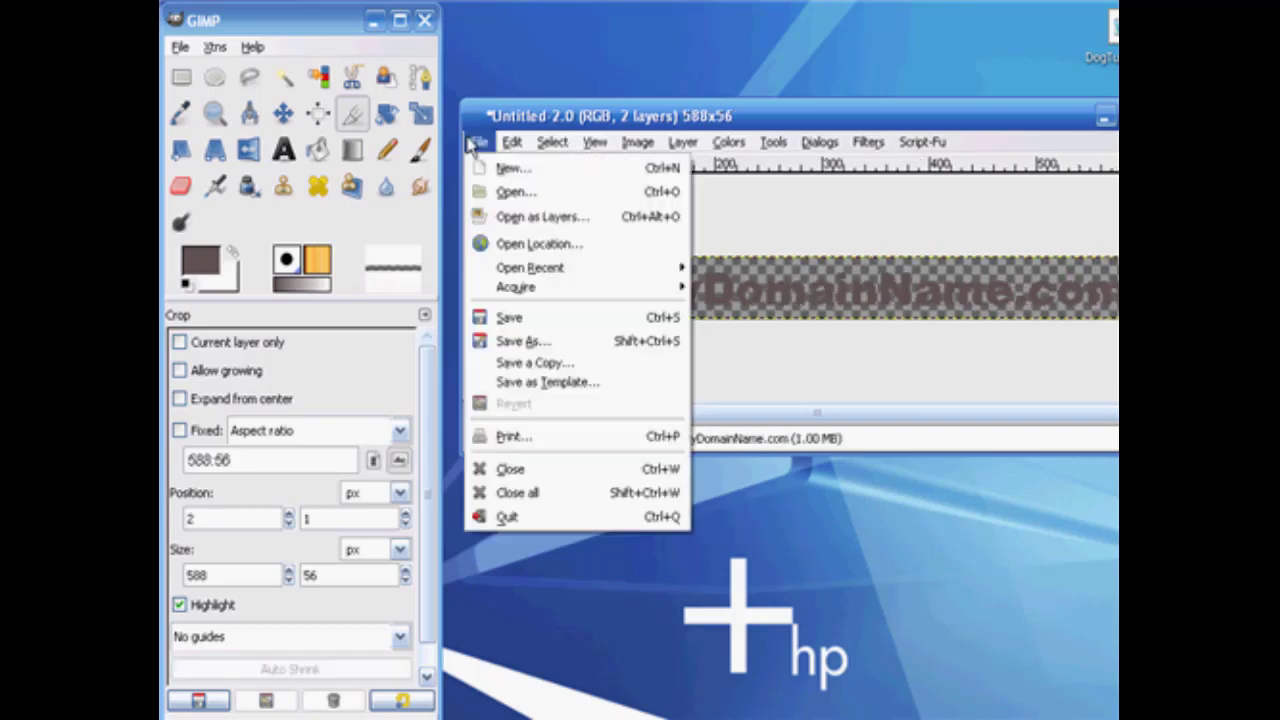
click(538, 341)
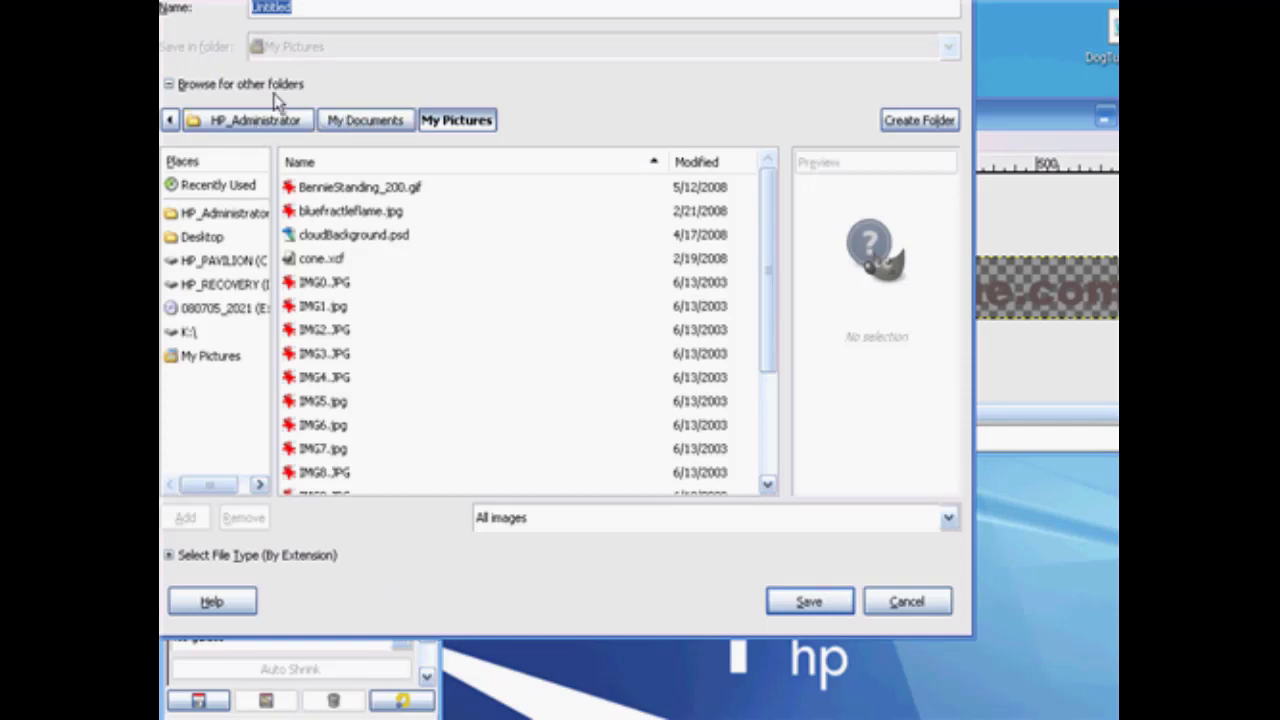
text(watermark1.jpg)
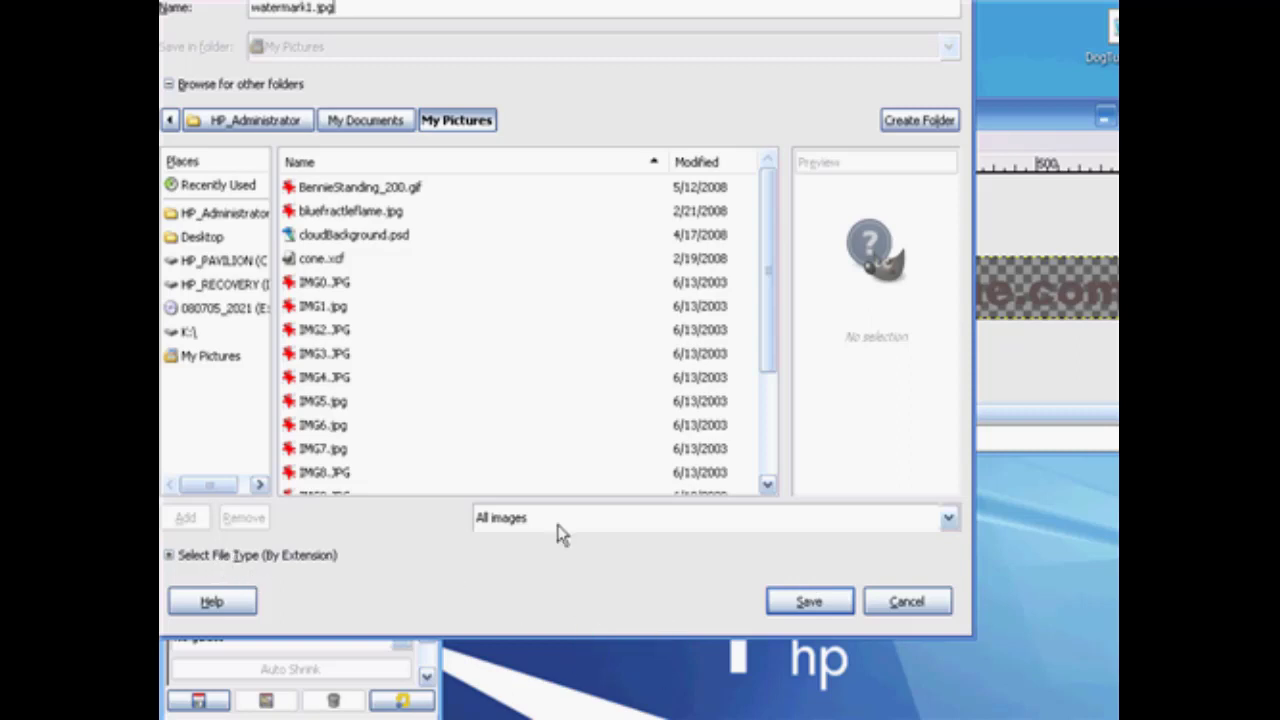
drag(356, 0, 394, 43)
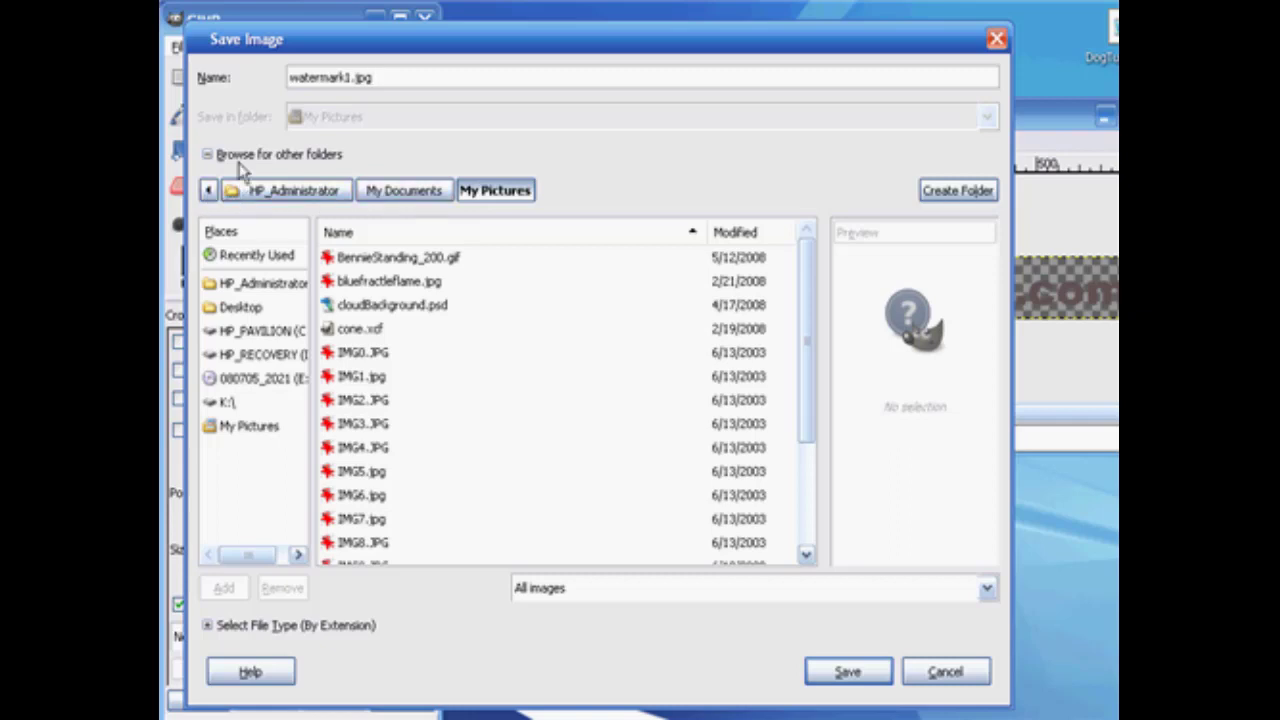
click(848, 672)
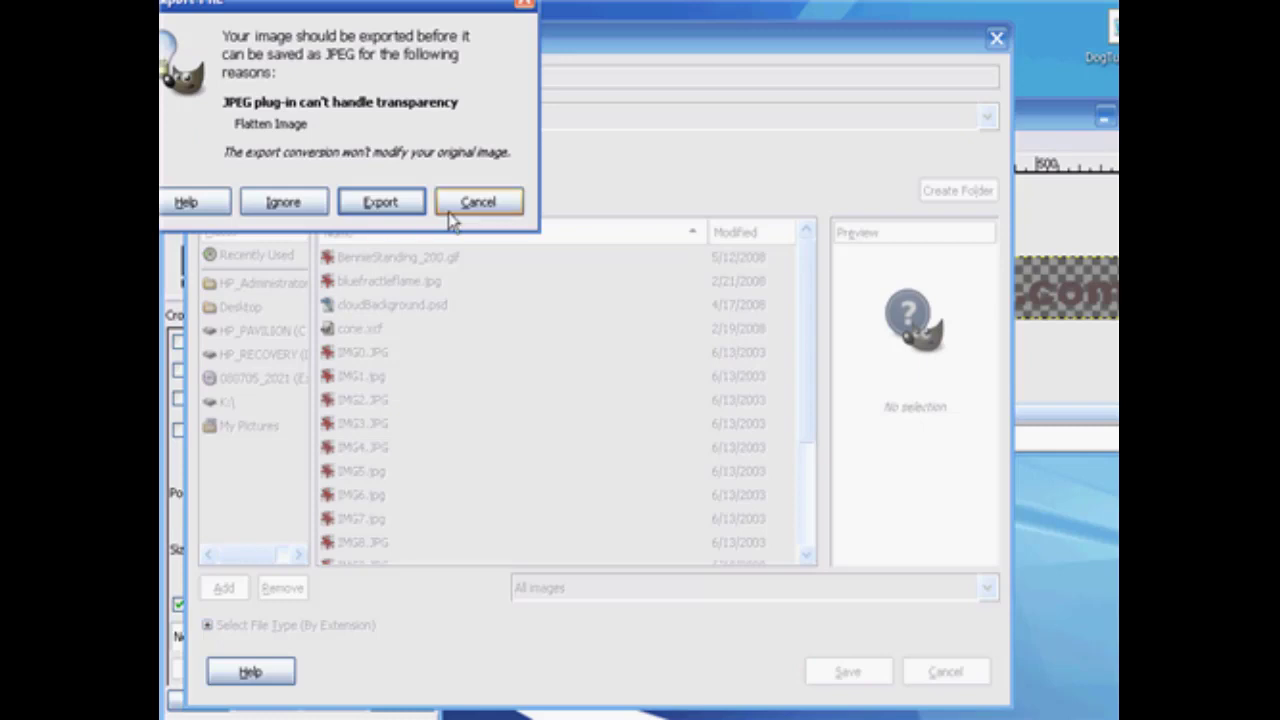
drag(350, 3, 510, 148)
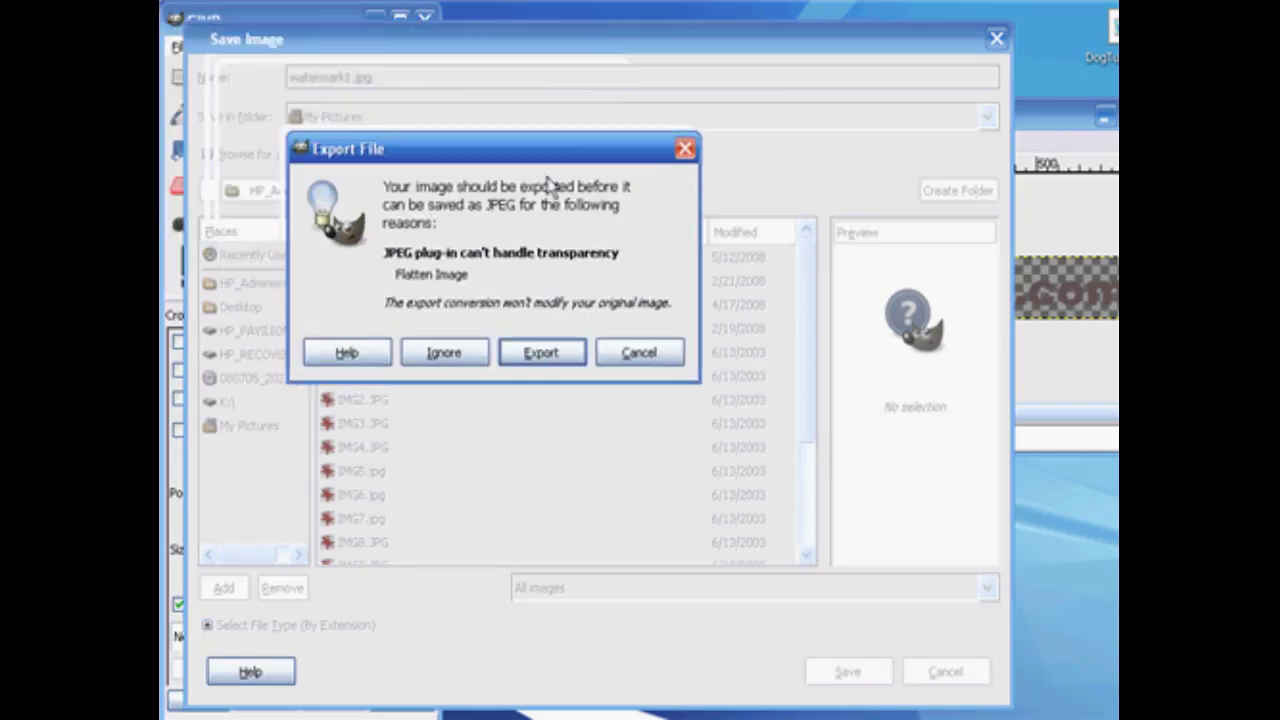
click(546, 362)
drag(337, 40, 460, 146)
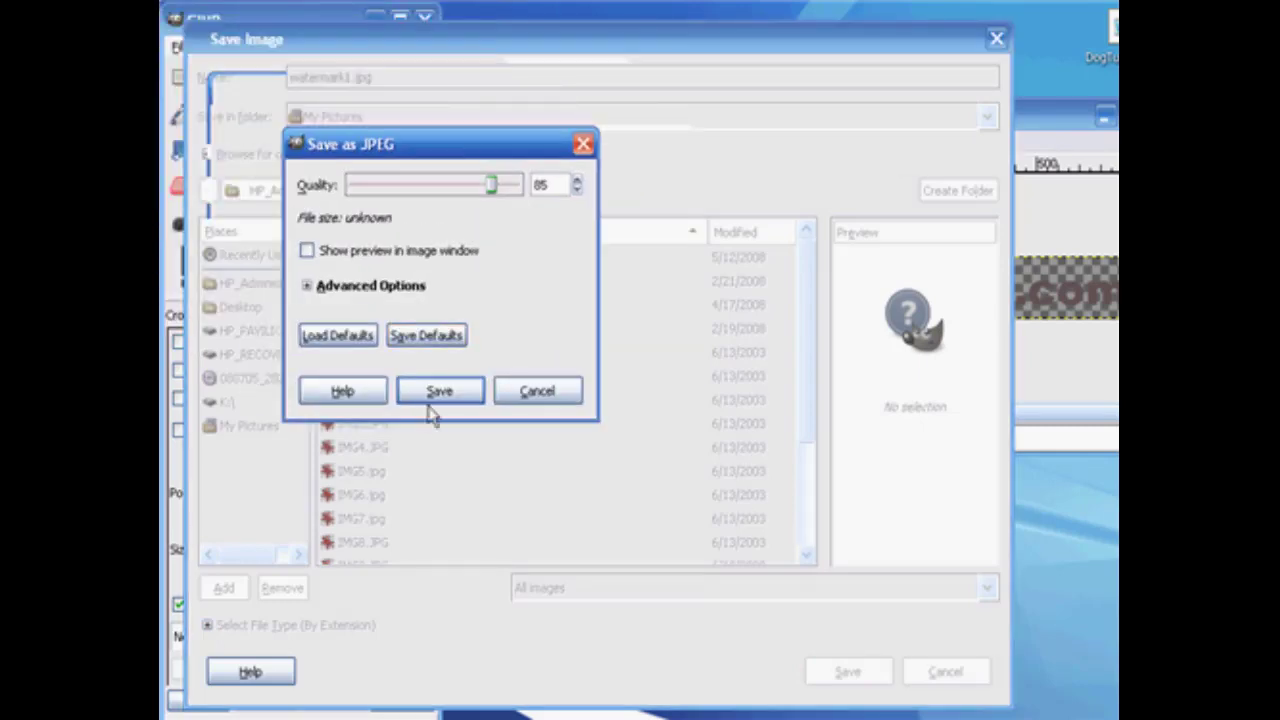
click(434, 395)
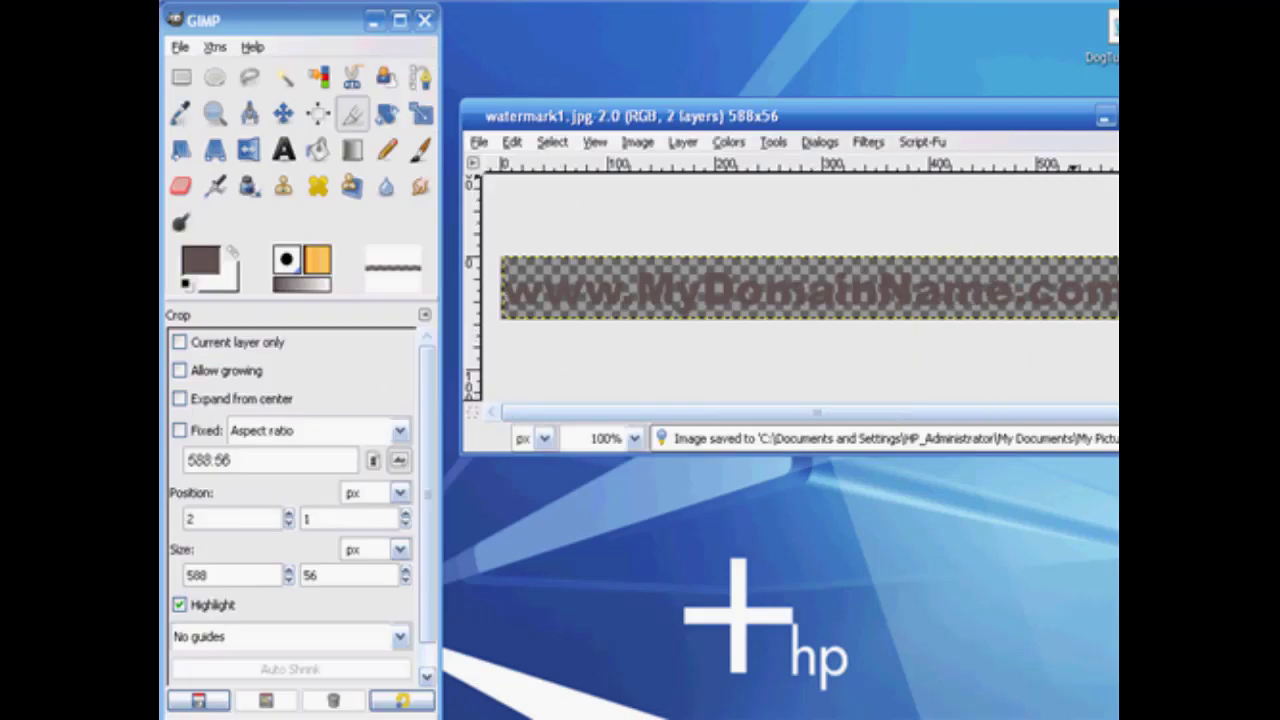
click(1155, 116)
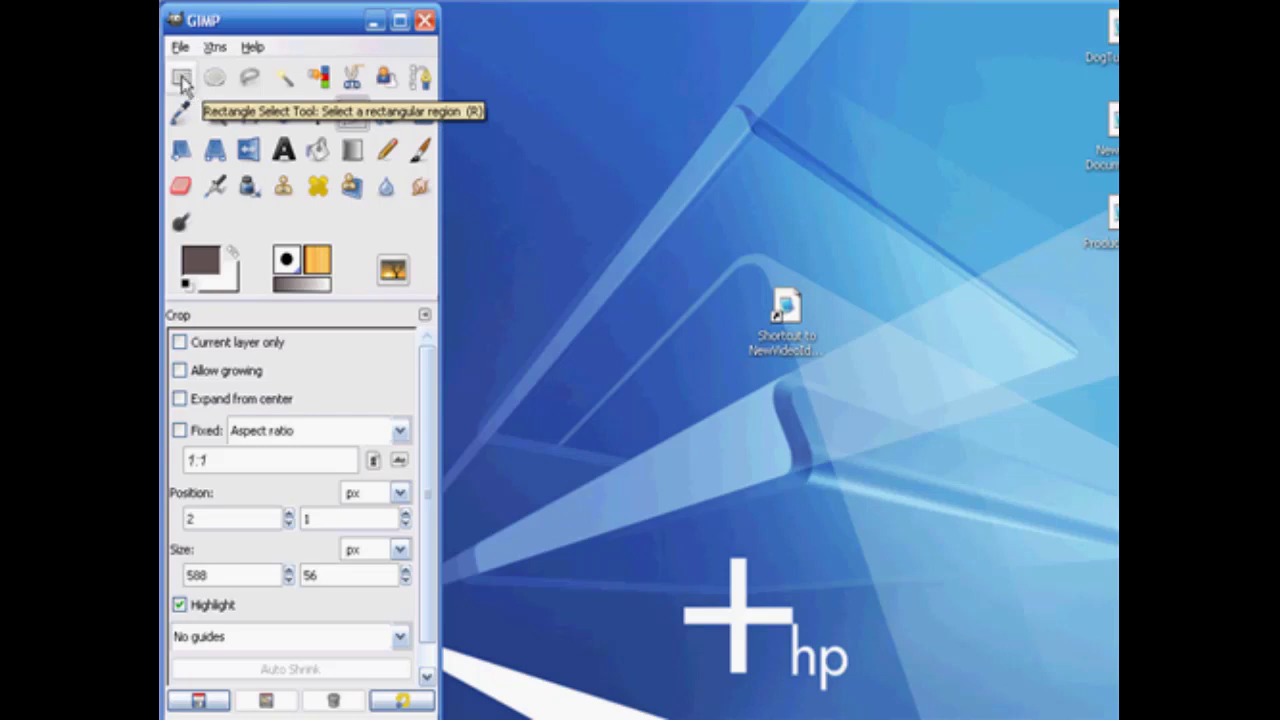
Create a new 640 × 480 pixel image filled with the foreground color and move its window clear of the toolbox.
click(180, 47)
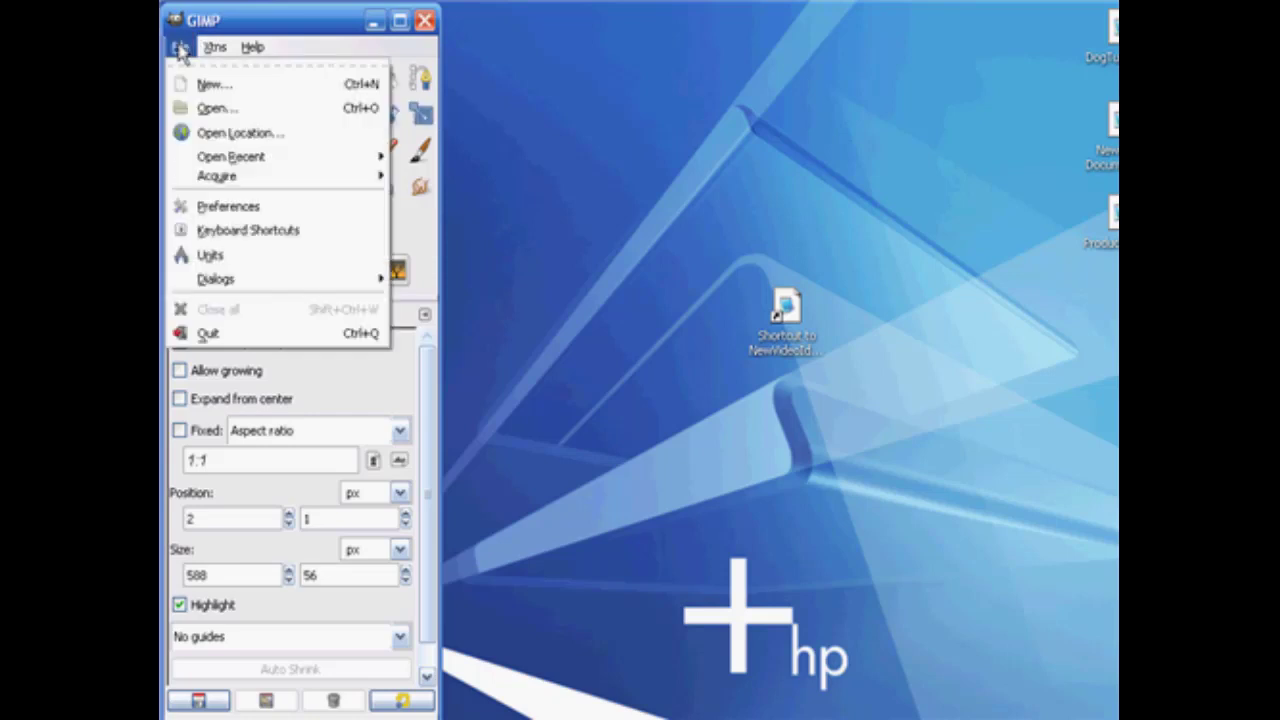
click(212, 84)
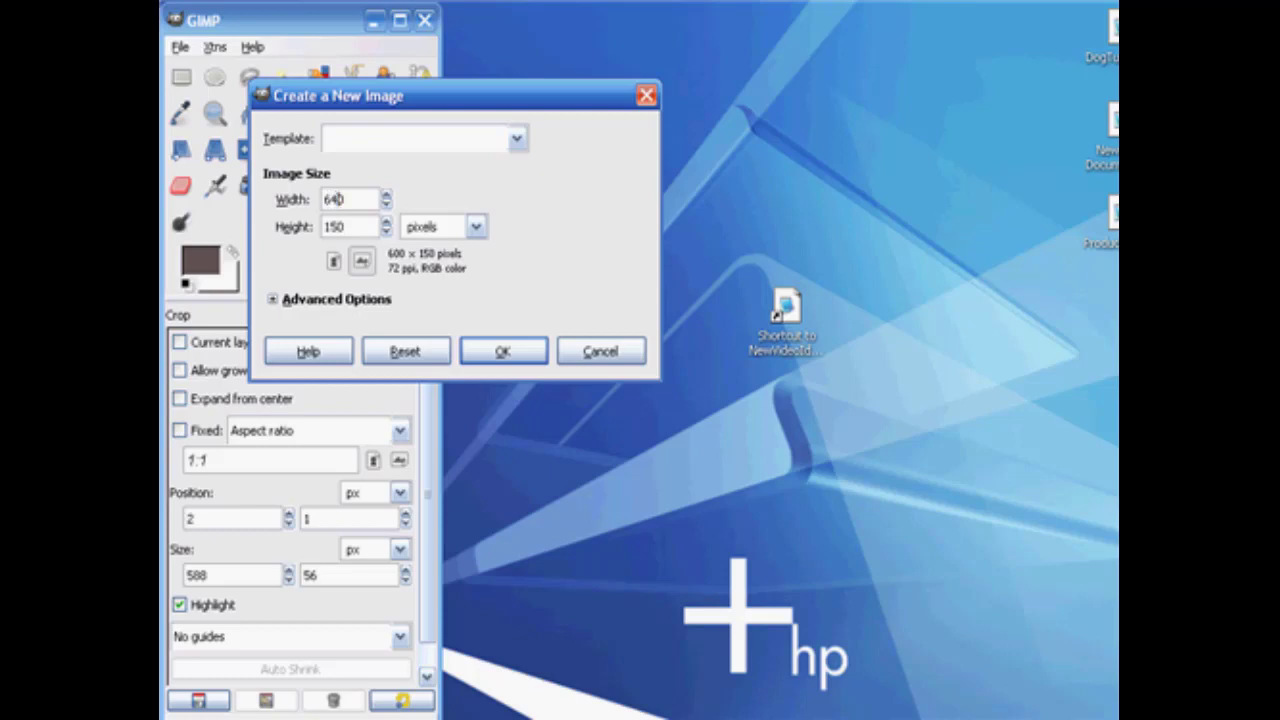
key(Tab)
text(480)
click(279, 302)
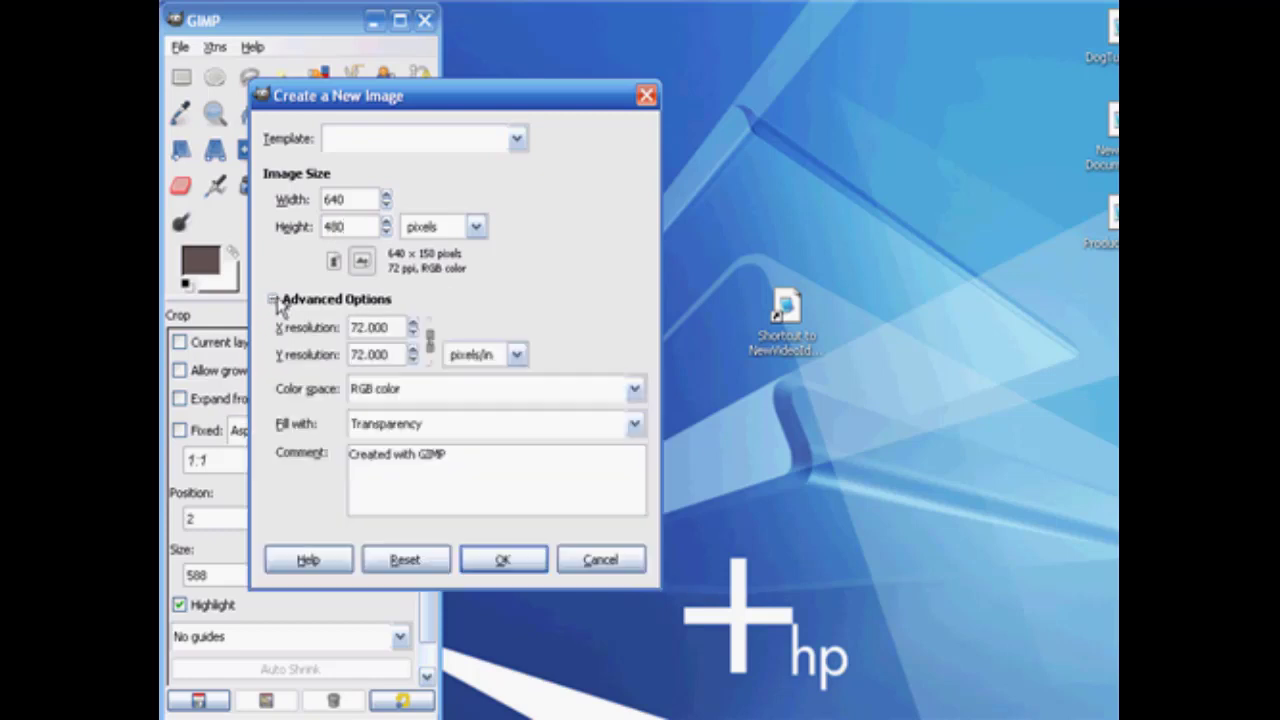
click(634, 424)
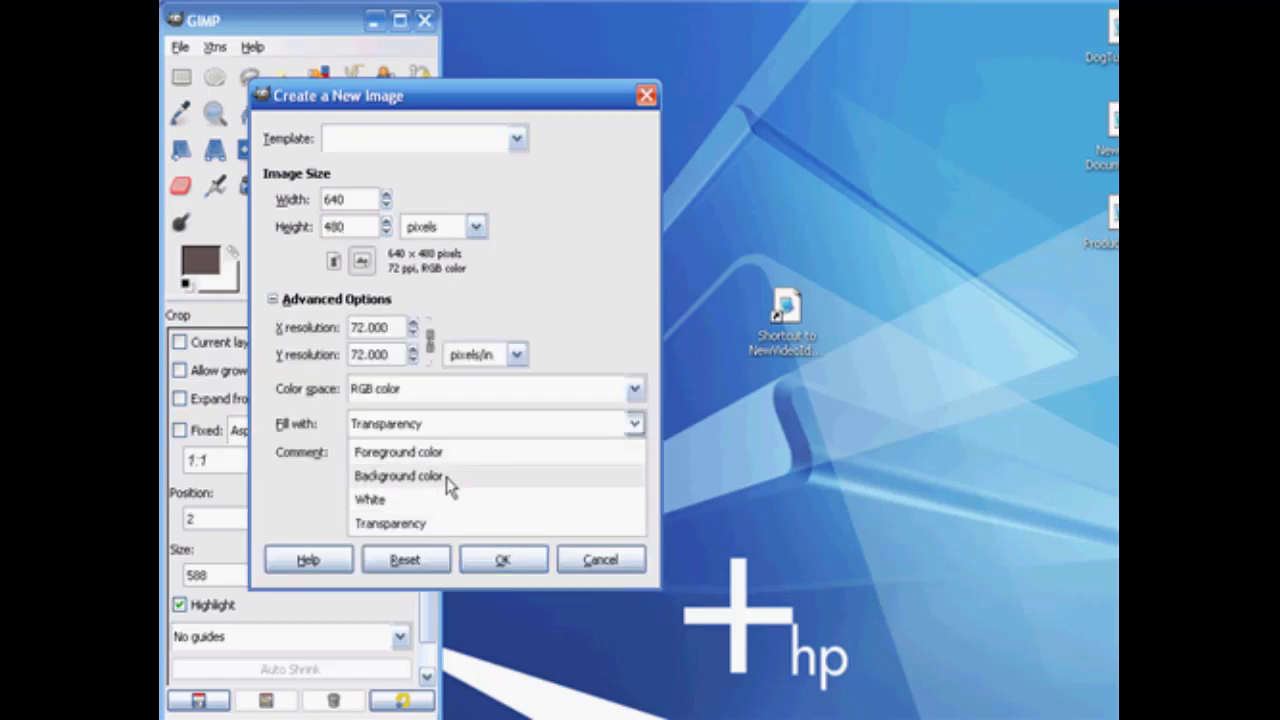
click(430, 452)
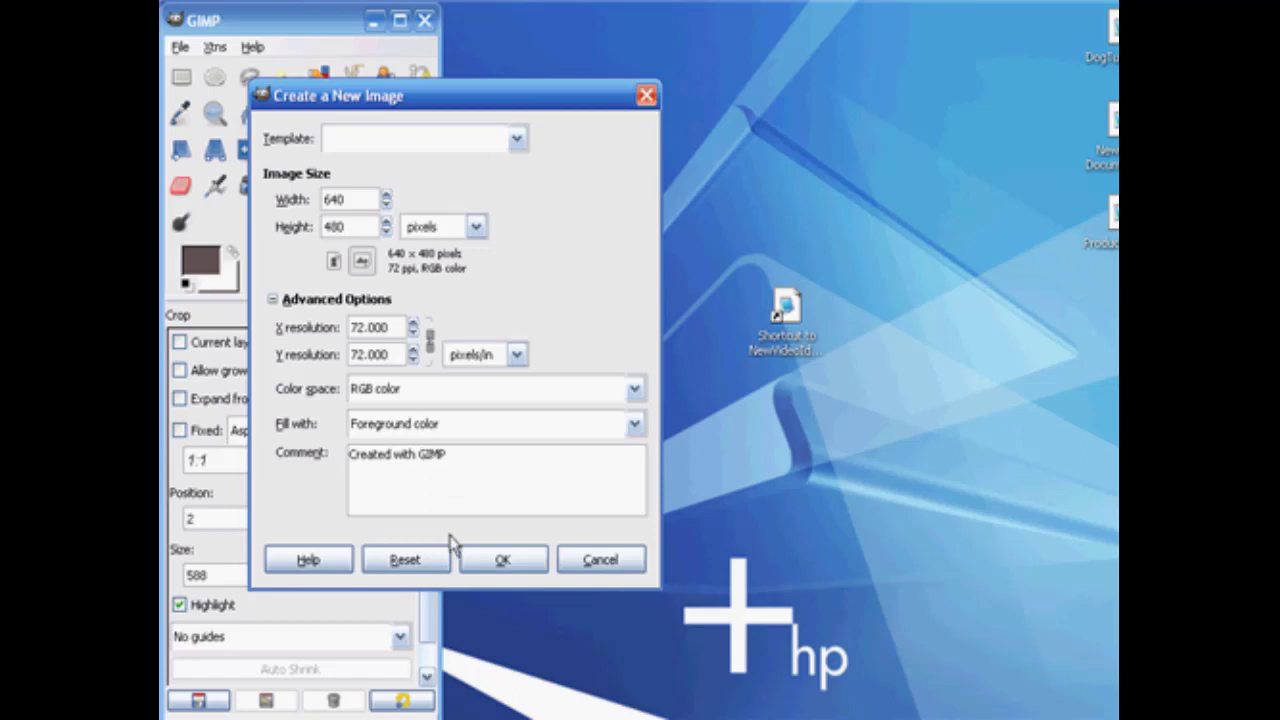
click(501, 562)
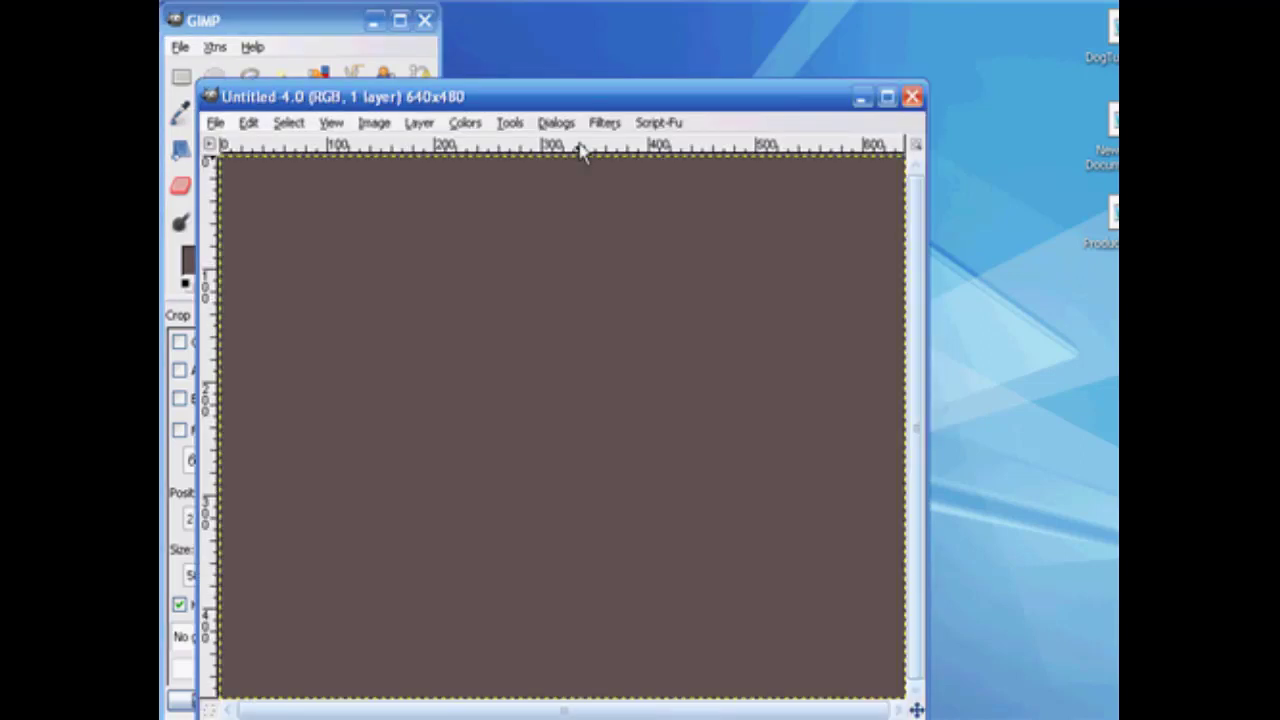
drag(577, 100, 722, 60)
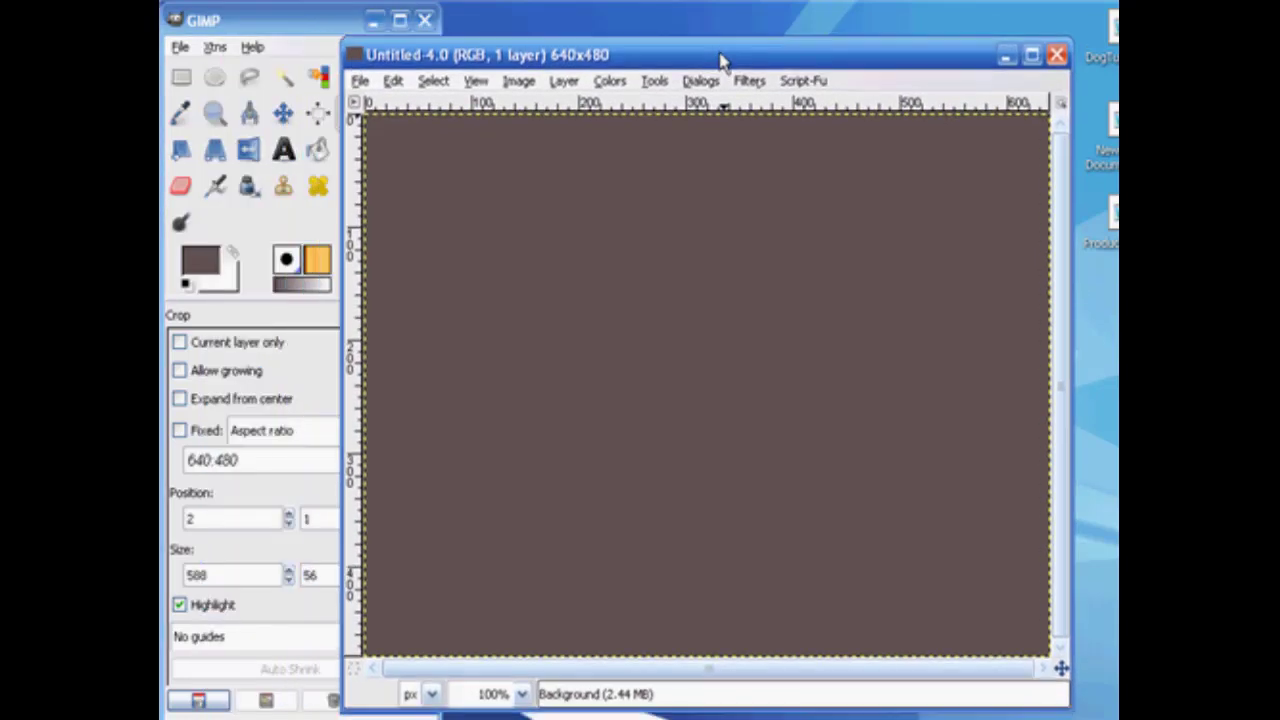
Activate the Text tool and set the text color to white.
click(283, 150)
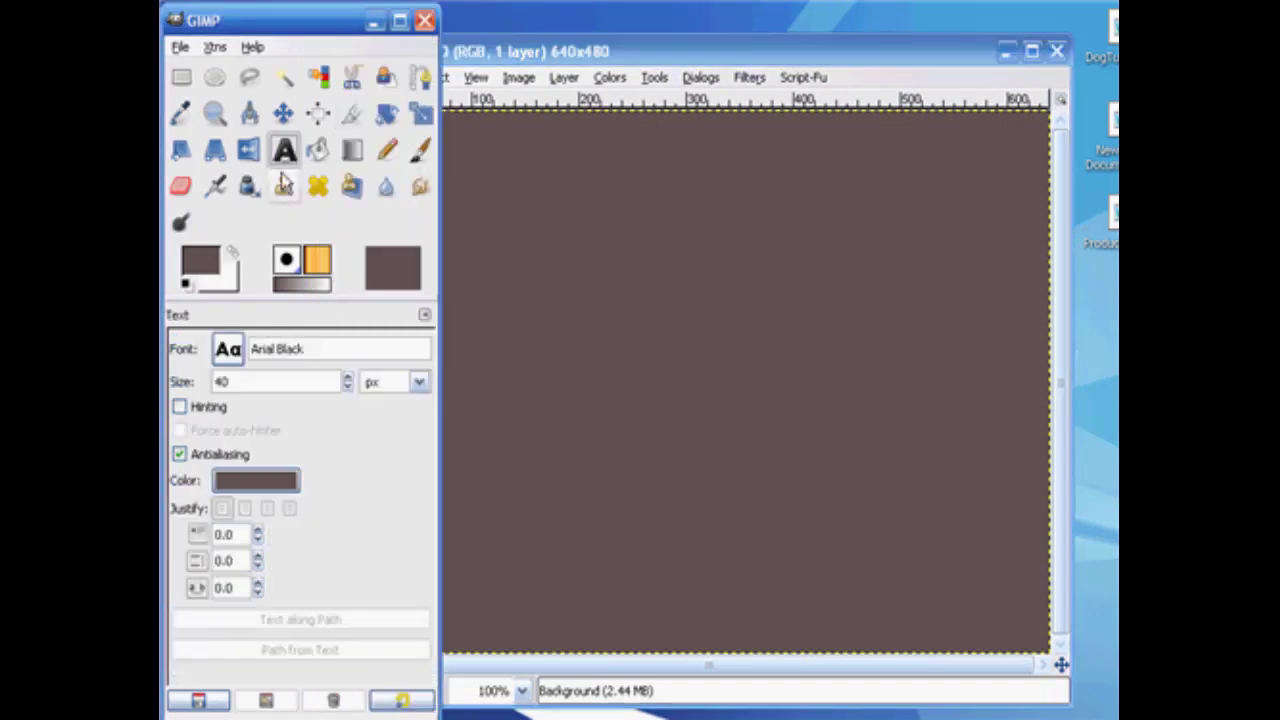
click(252, 482)
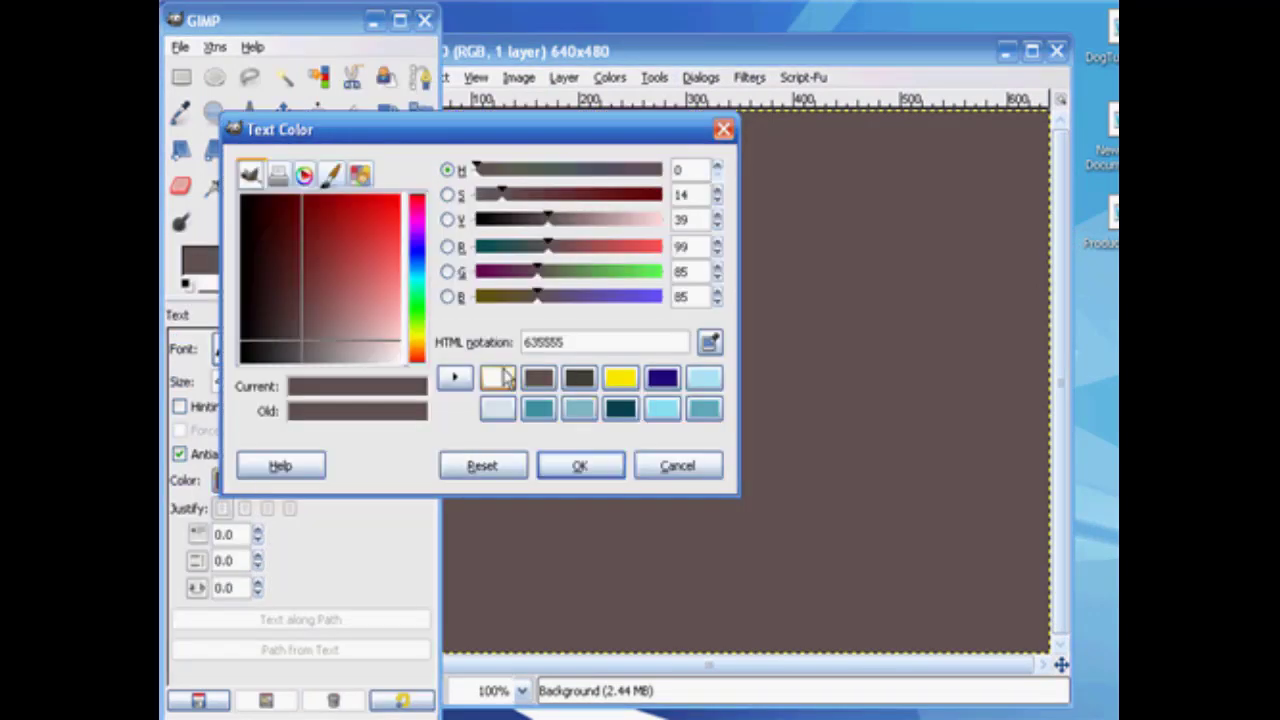
click(498, 377)
click(580, 466)
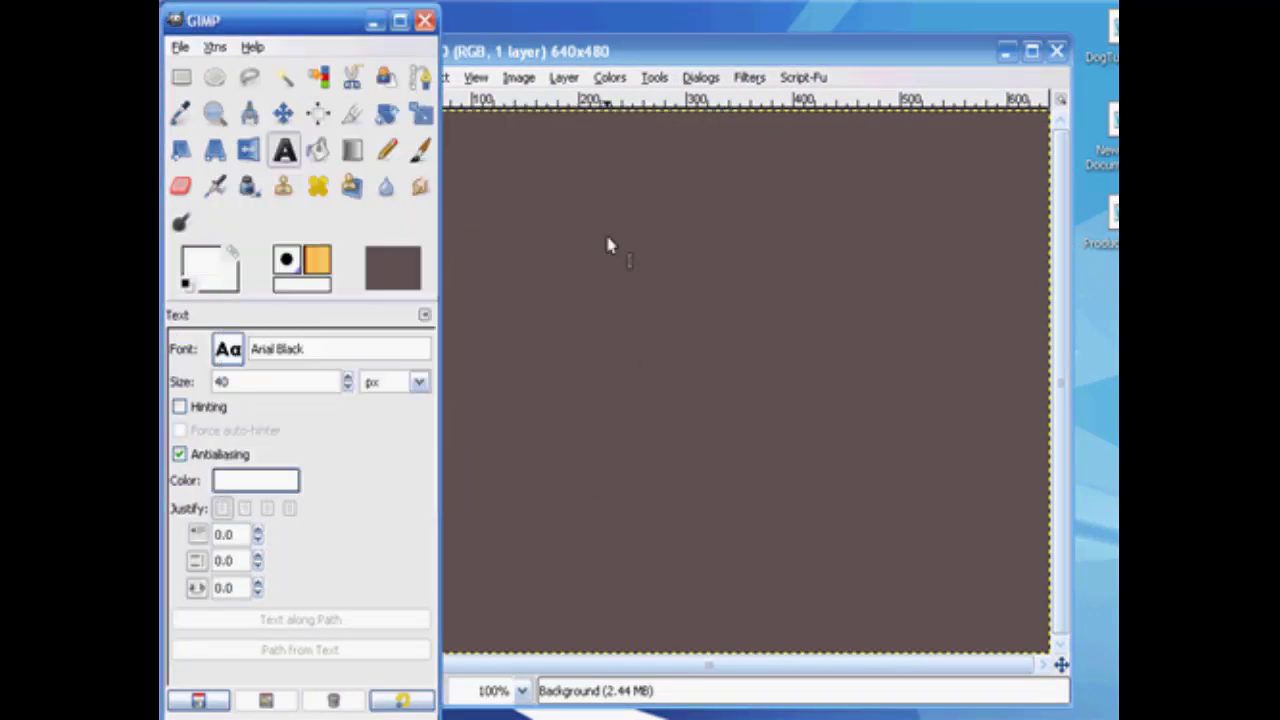
click(514, 277)
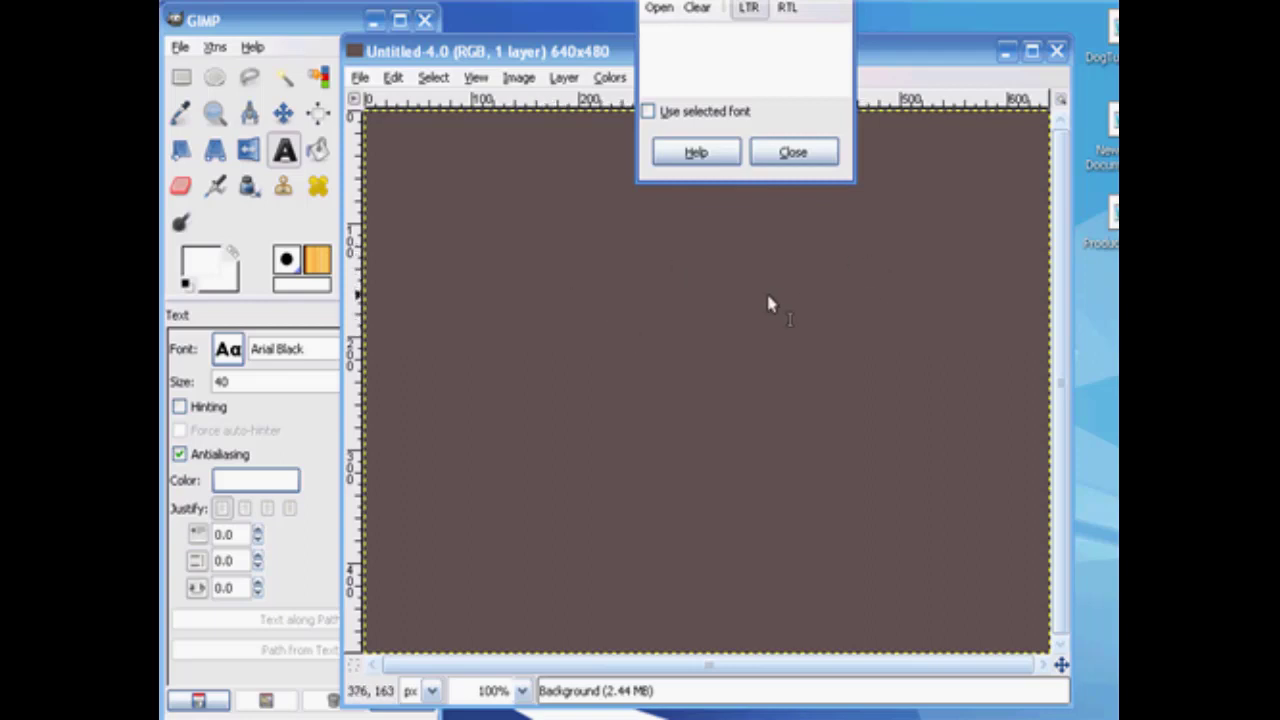
text(W)
key(BackSpace)
text(w)
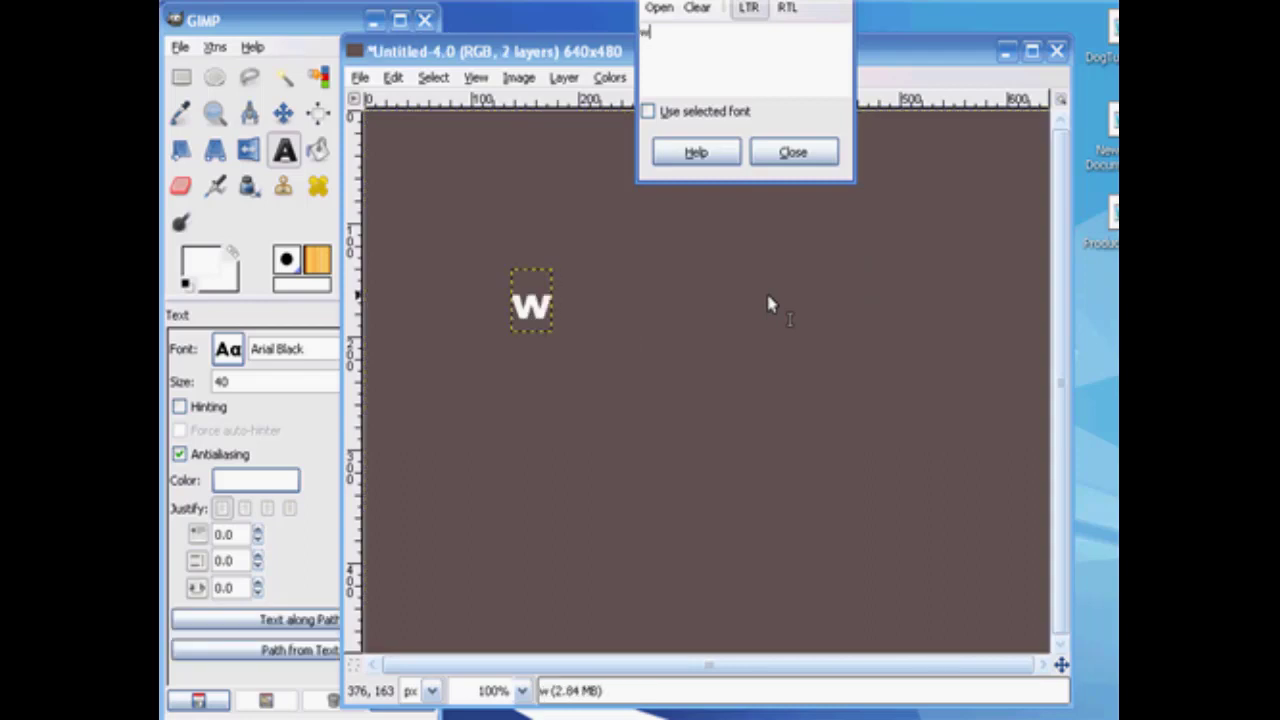
text(ww.my)
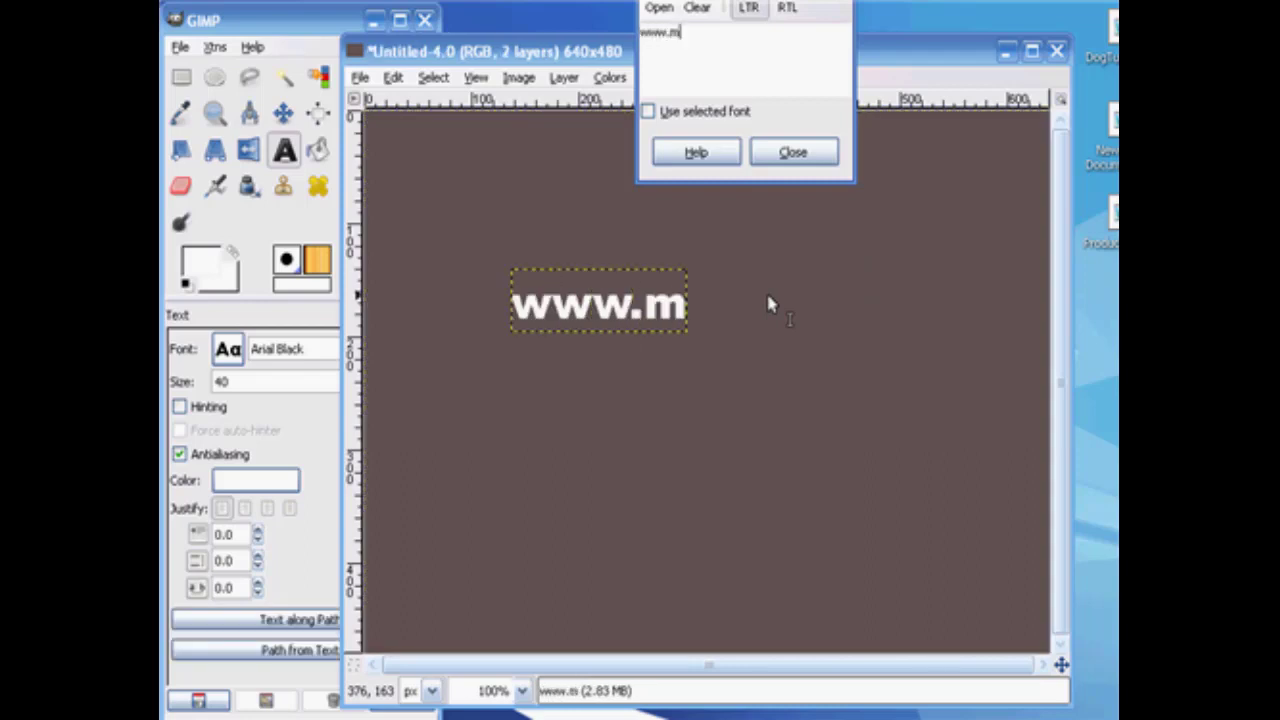
text(d)
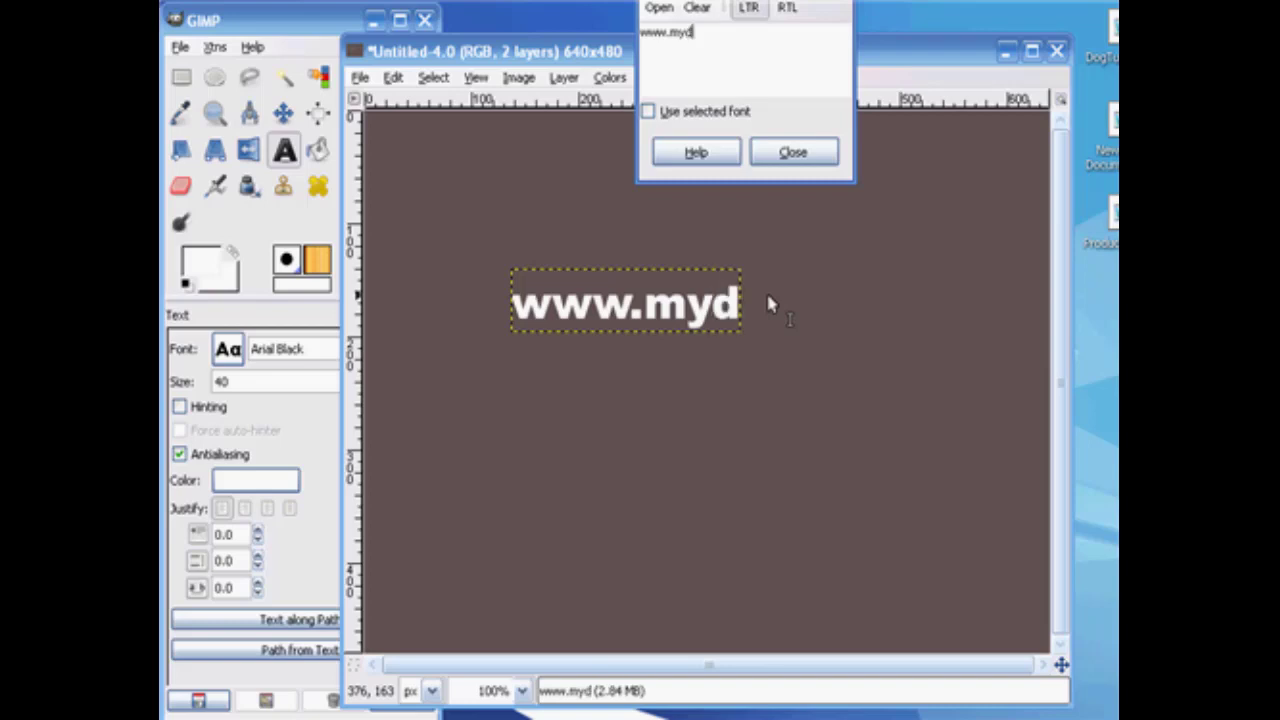
text(omainname)
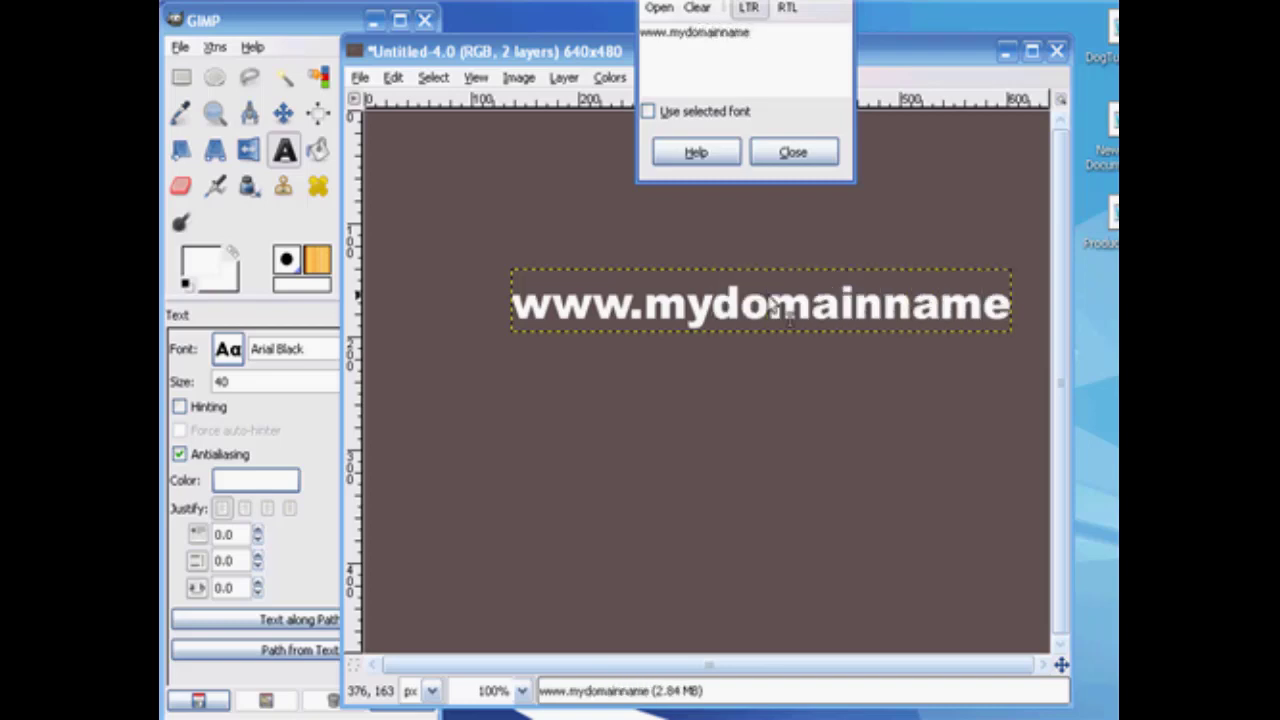
text(.com)
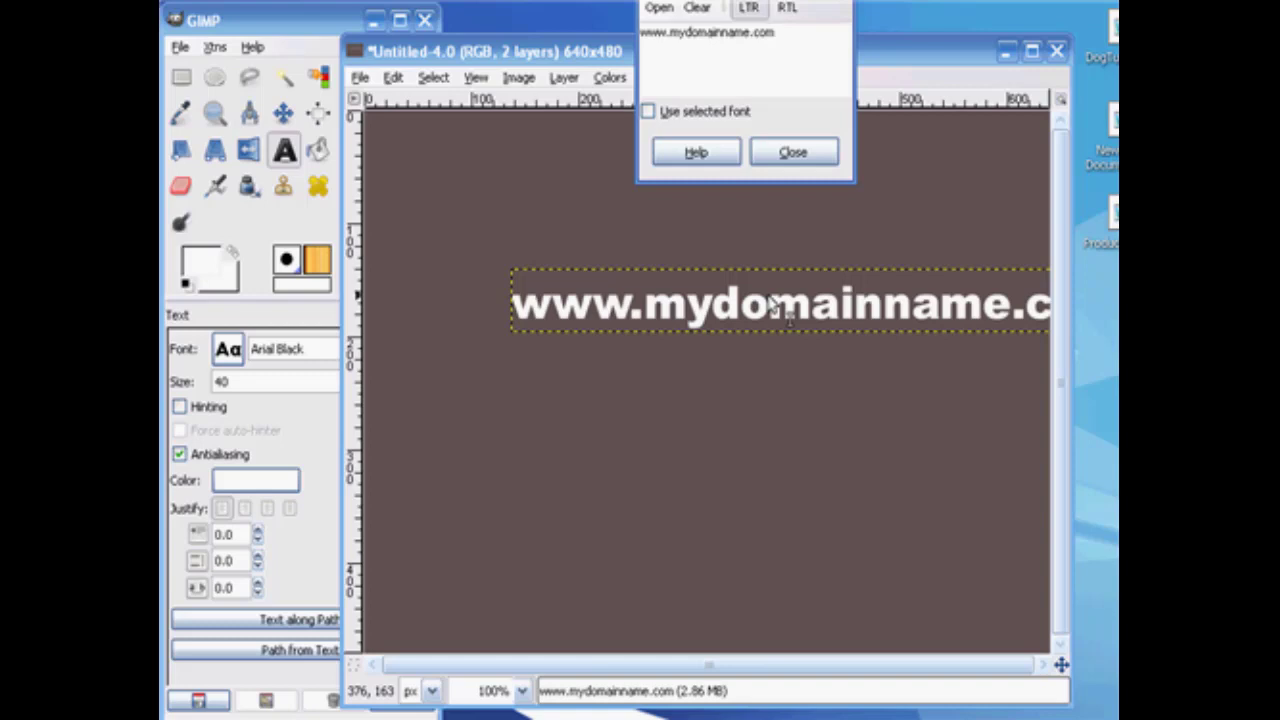
click(810, 156)
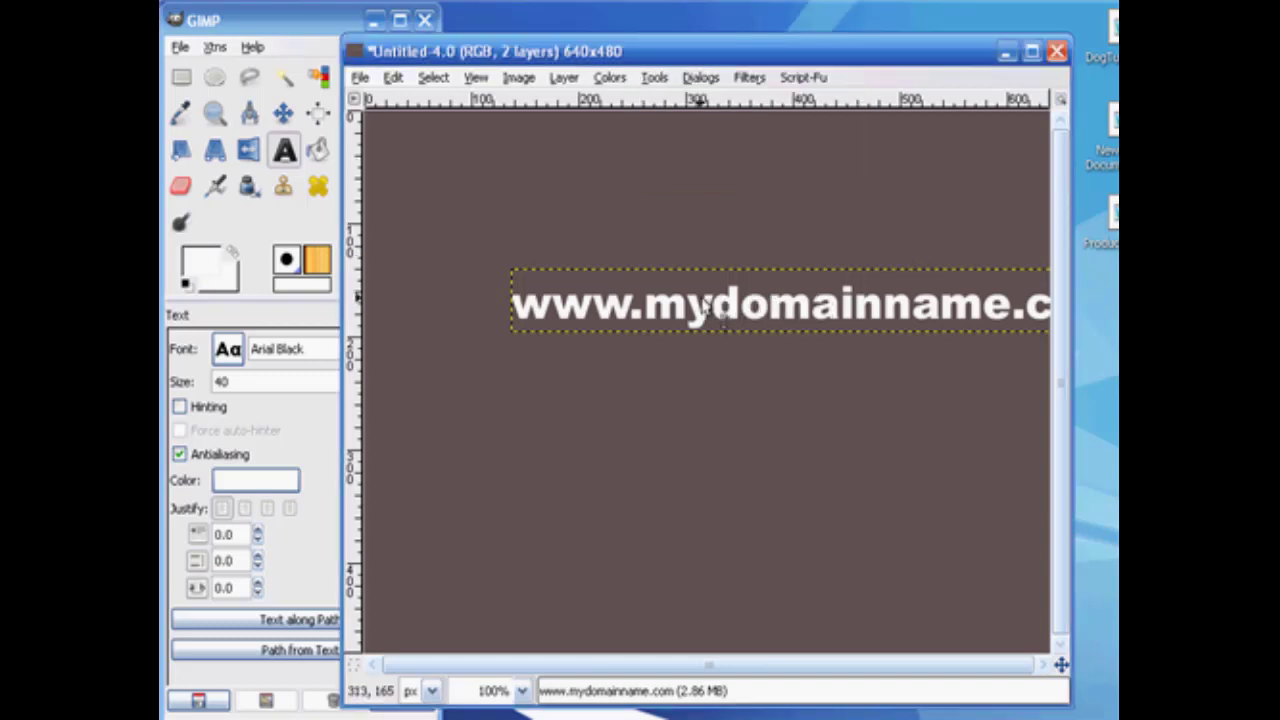
click(284, 113)
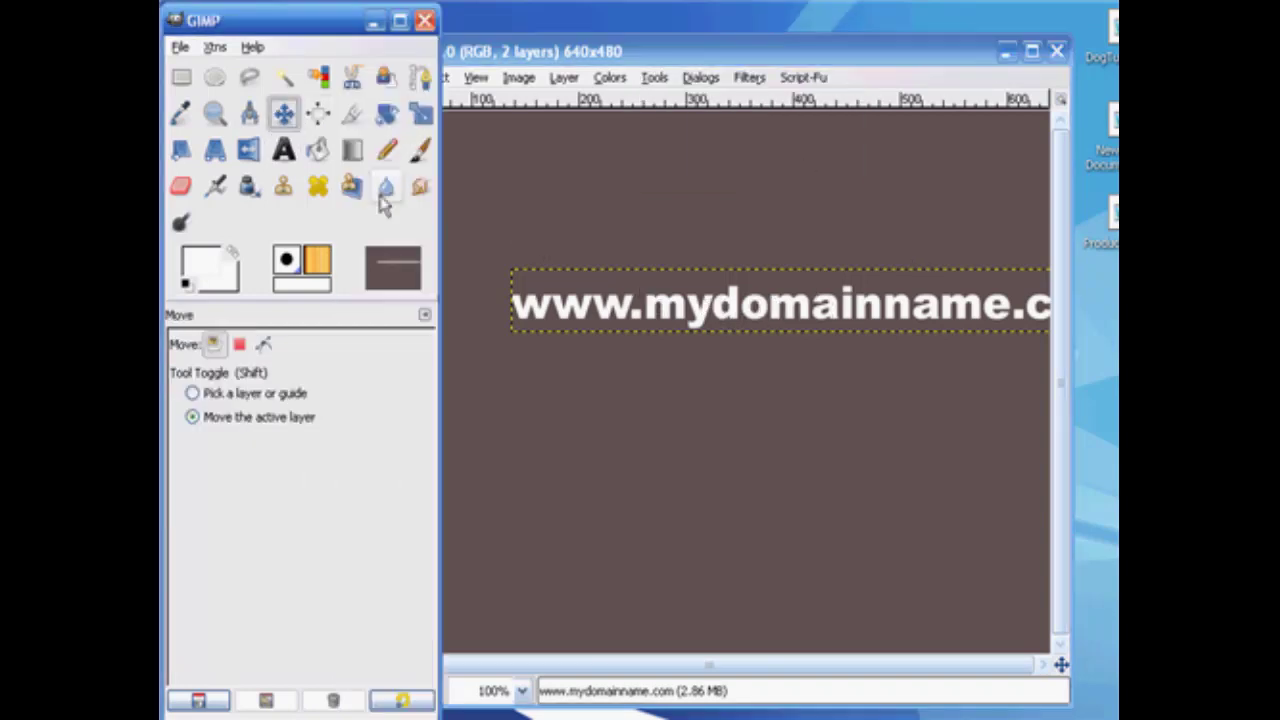
drag(553, 299, 447, 205)
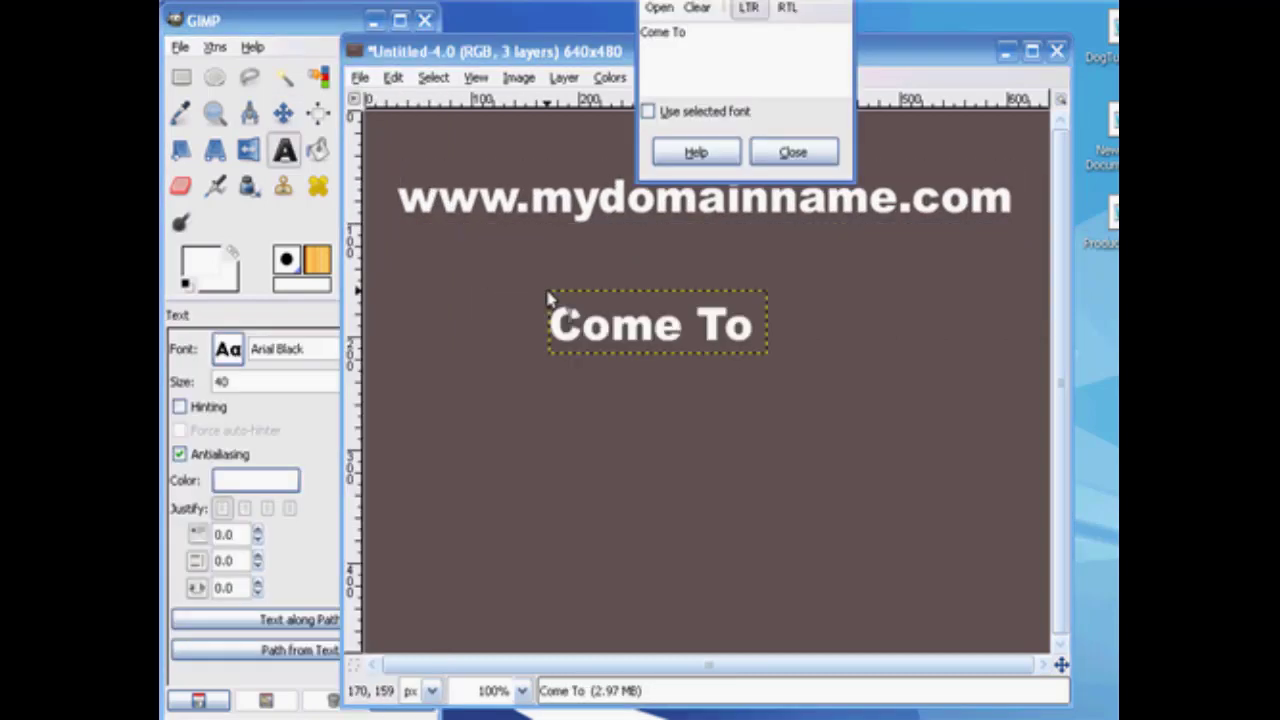
Add the text "For your Own Gizmo..." and move it directly beneath the domain name line so all of it fits.
key(BackSpace)
key(BackSpace)
key(BackSpace)
key(BackSpace)
key(BackSpace)
key(BackSpace)
key(BackSpace)
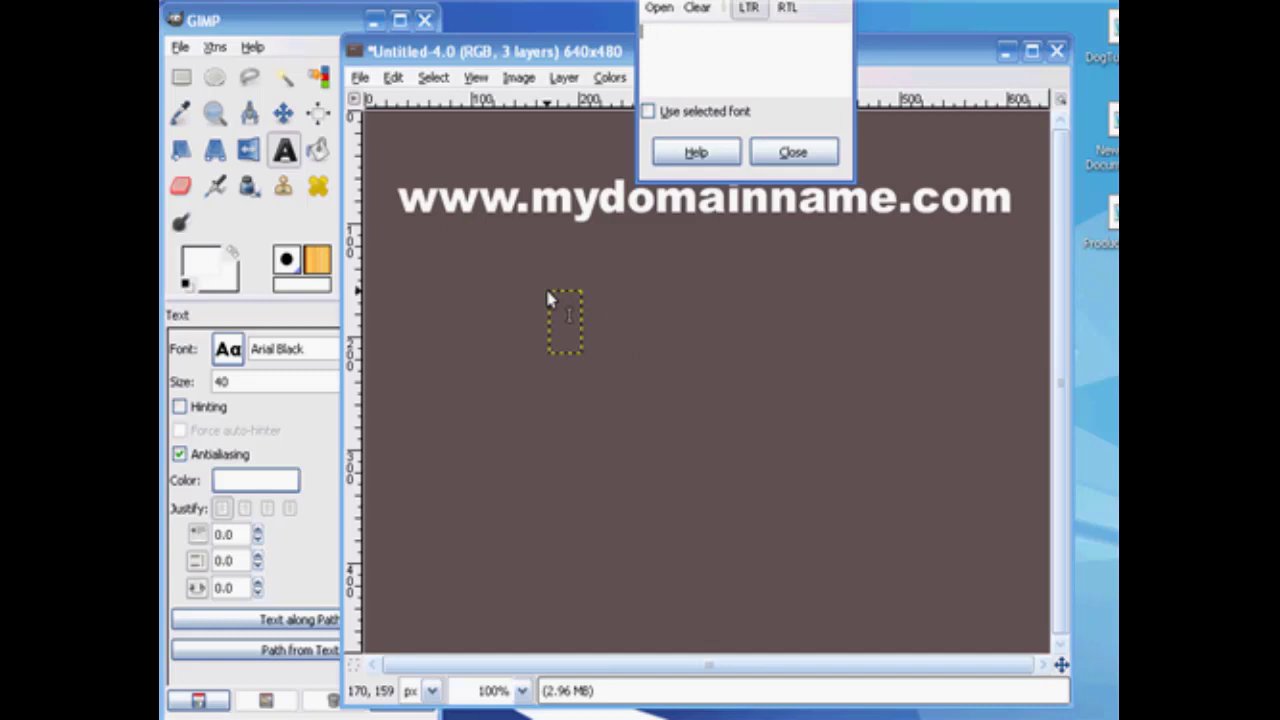
text(For )
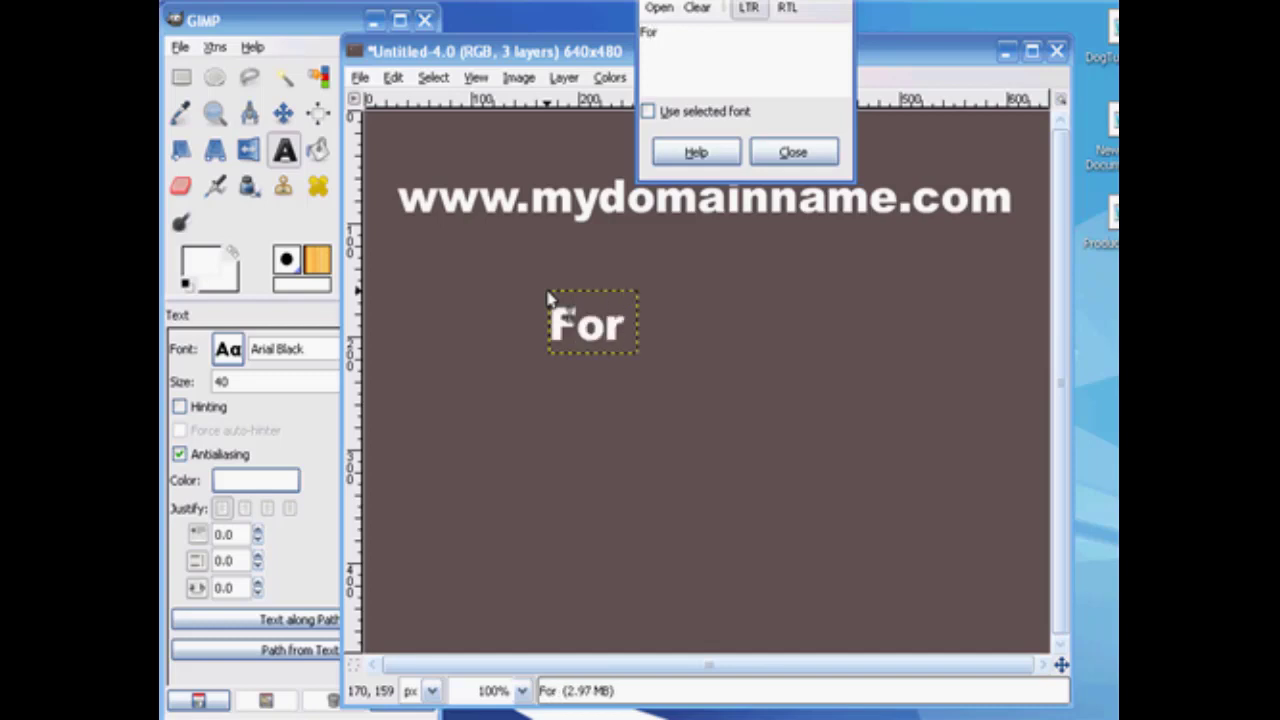
text(your )
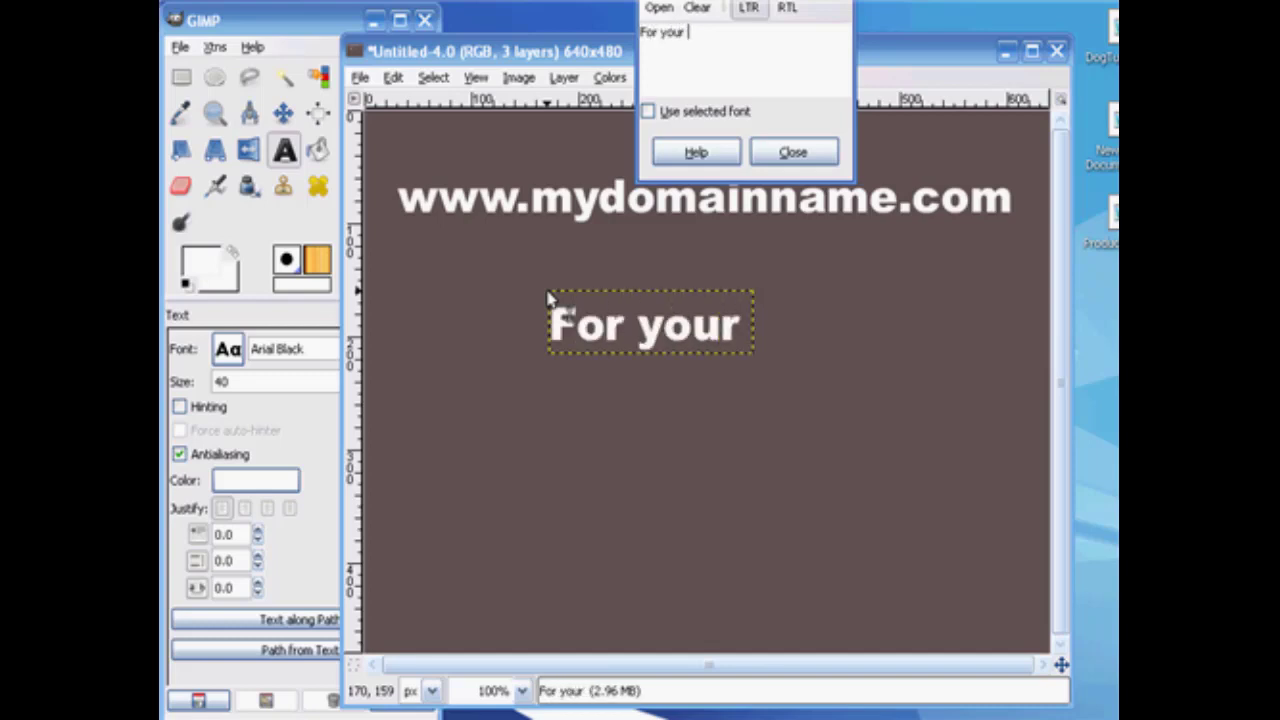
text(Own Gi)
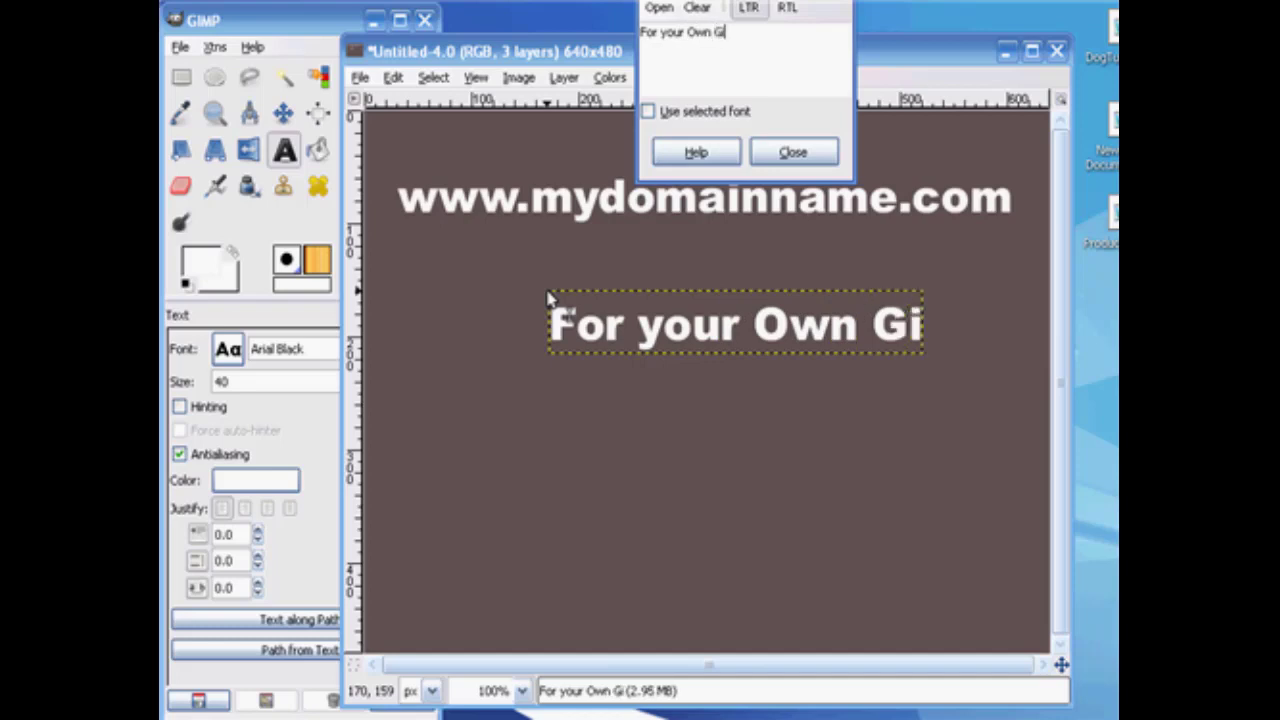
text(zmo...)
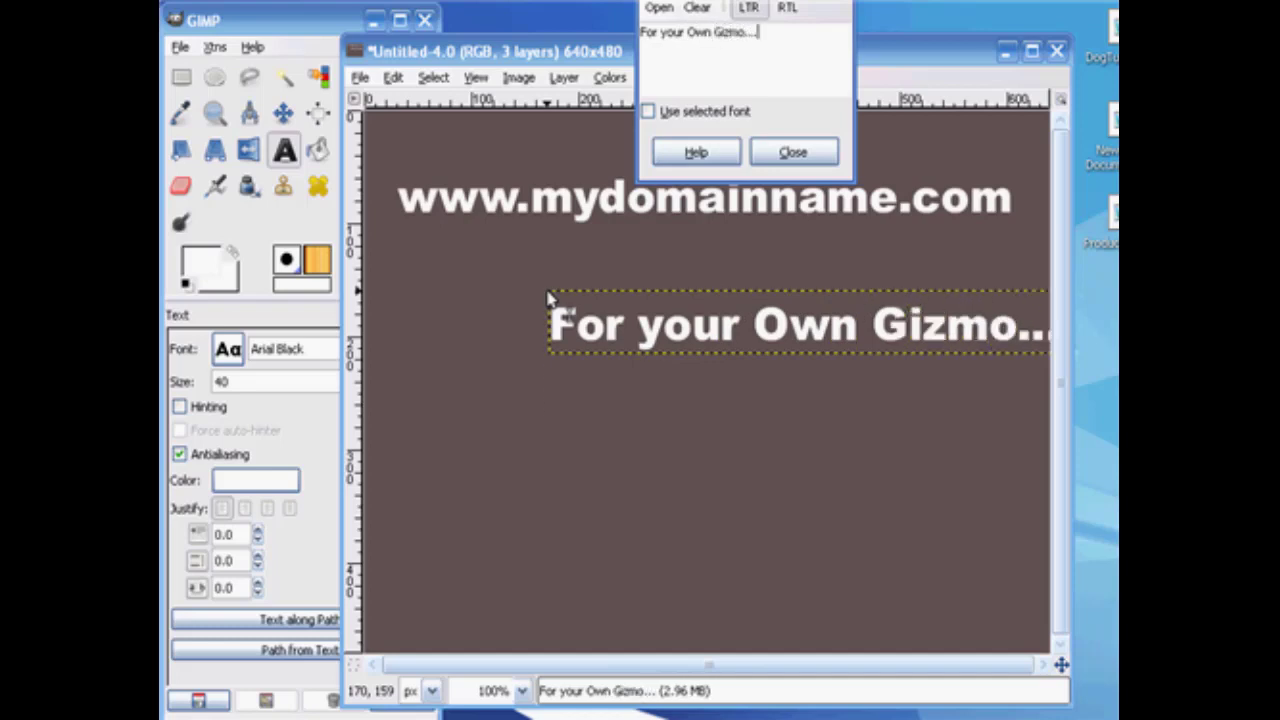
key(Return)
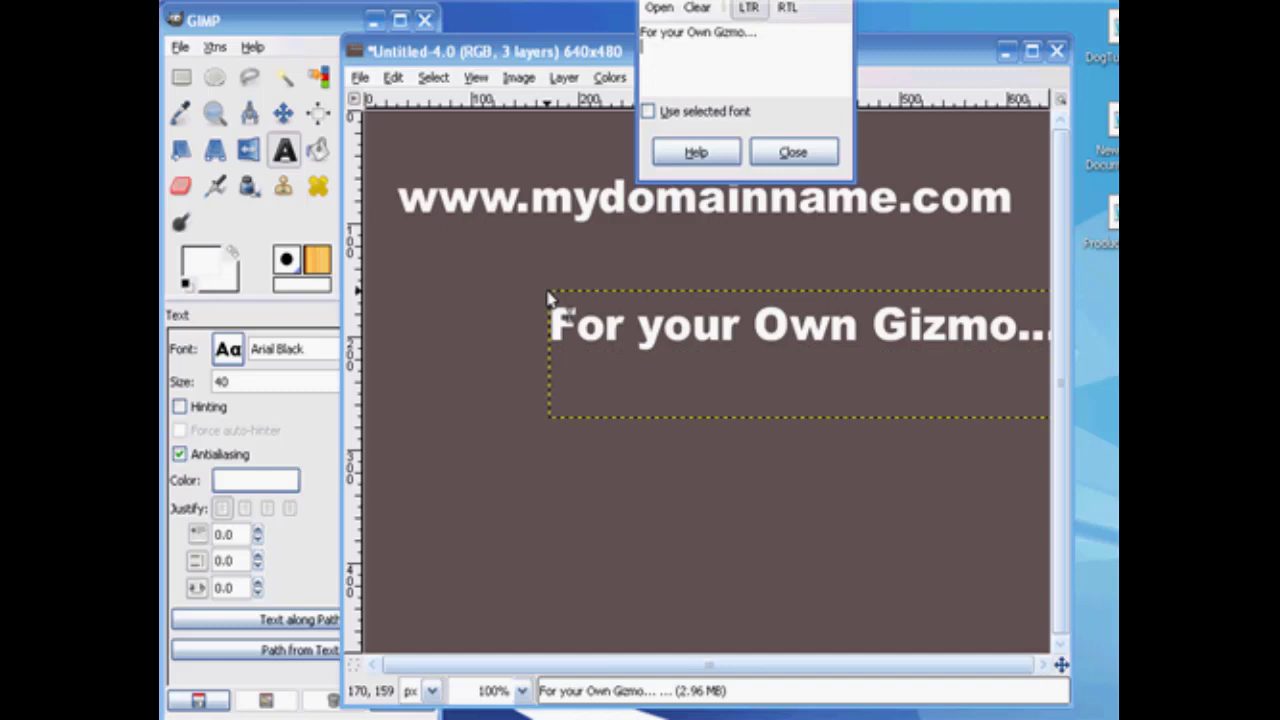
key(BackSpace)
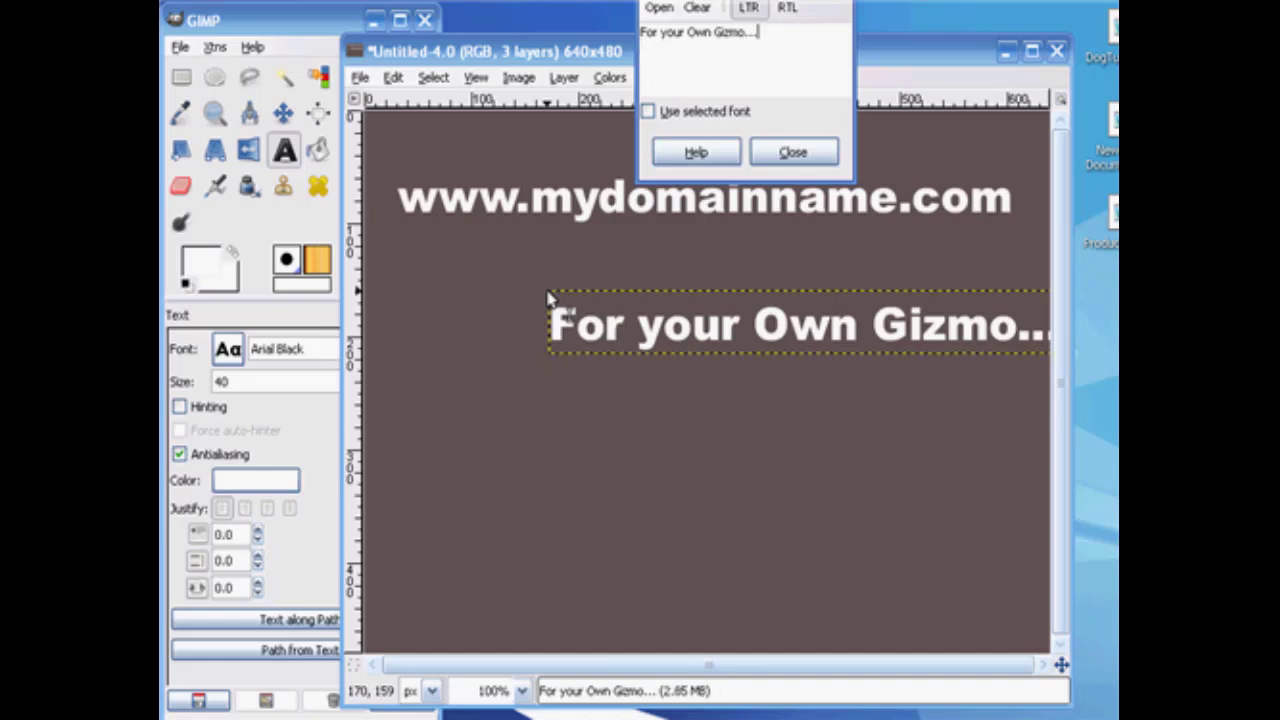
click(795, 152)
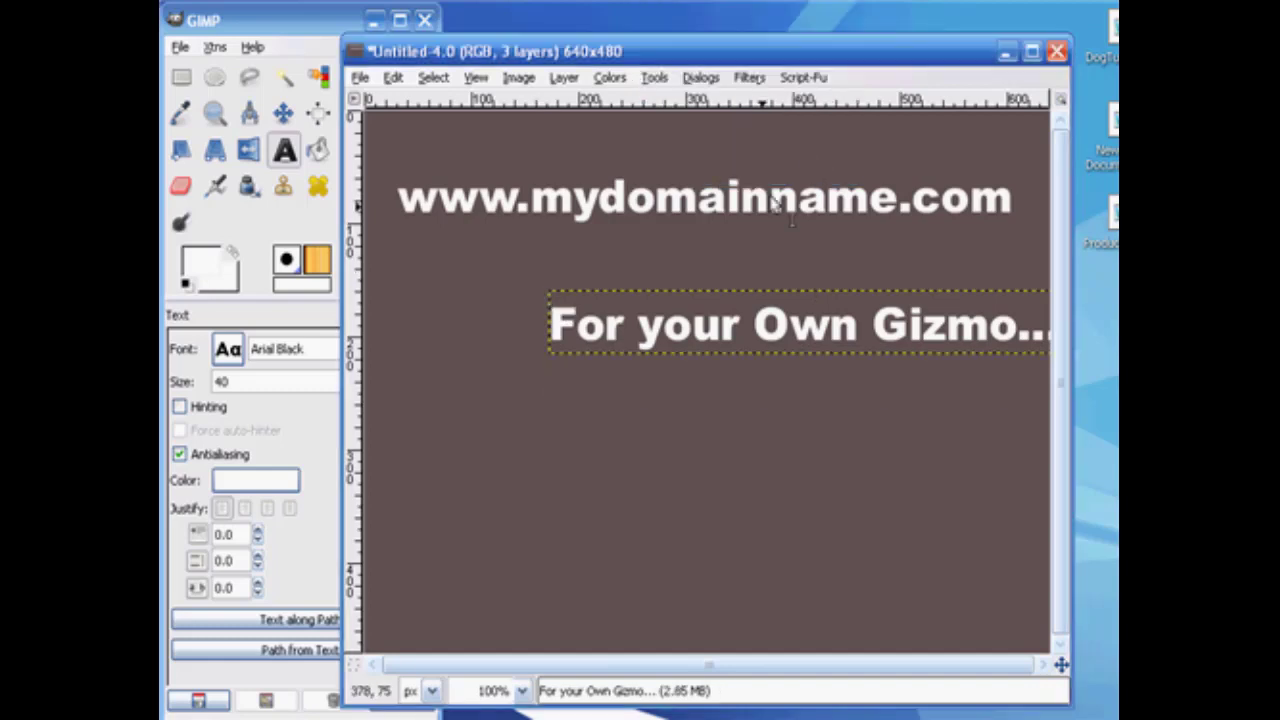
click(284, 113)
drag(588, 310, 475, 256)
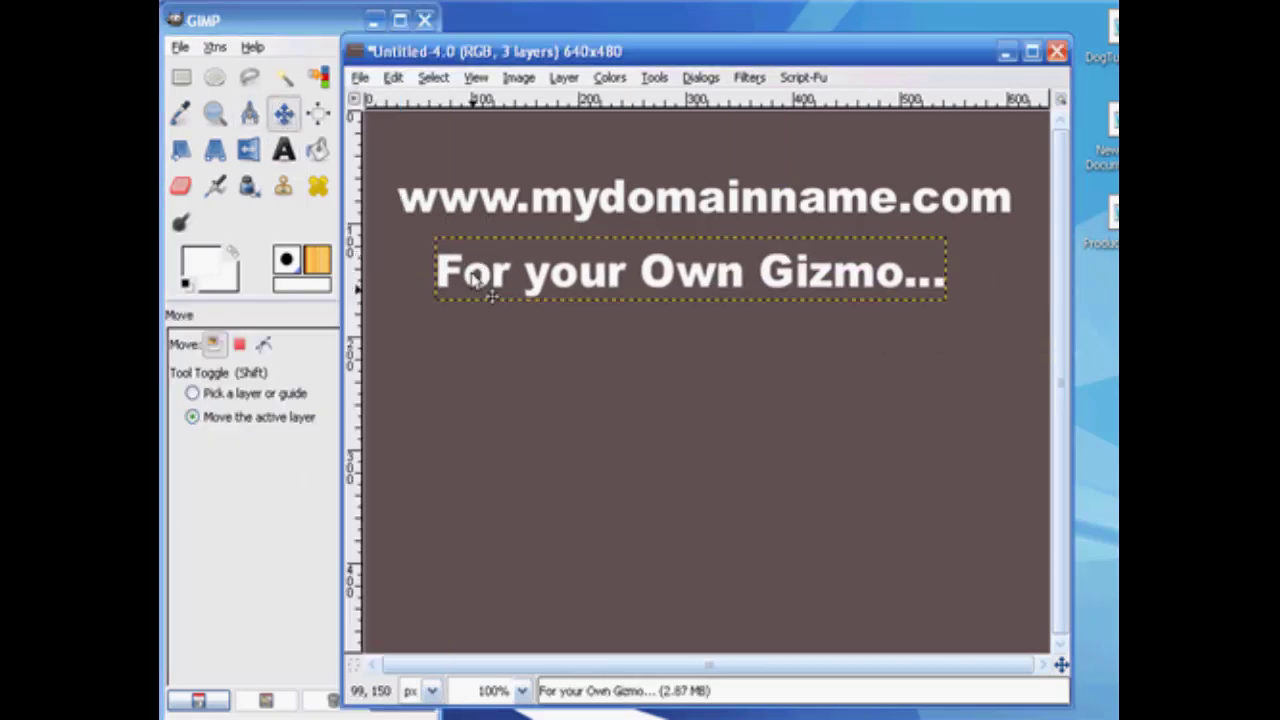
click(284, 152)
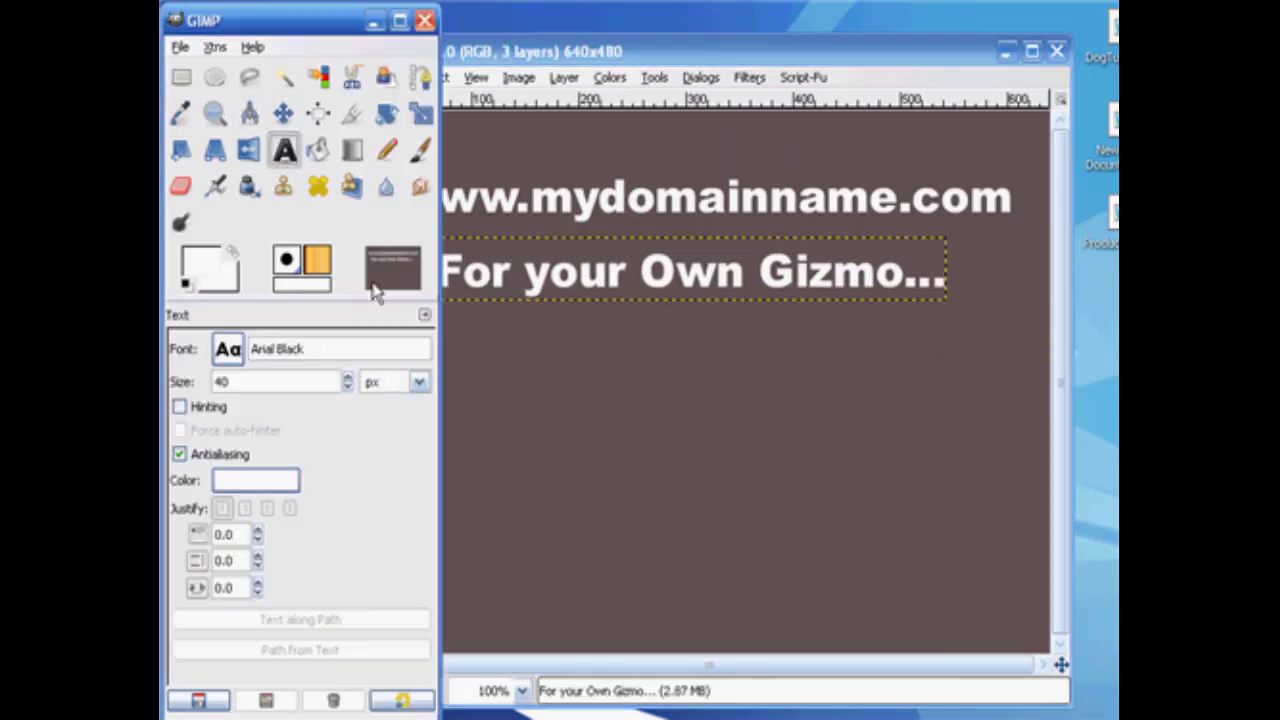
click(537, 375)
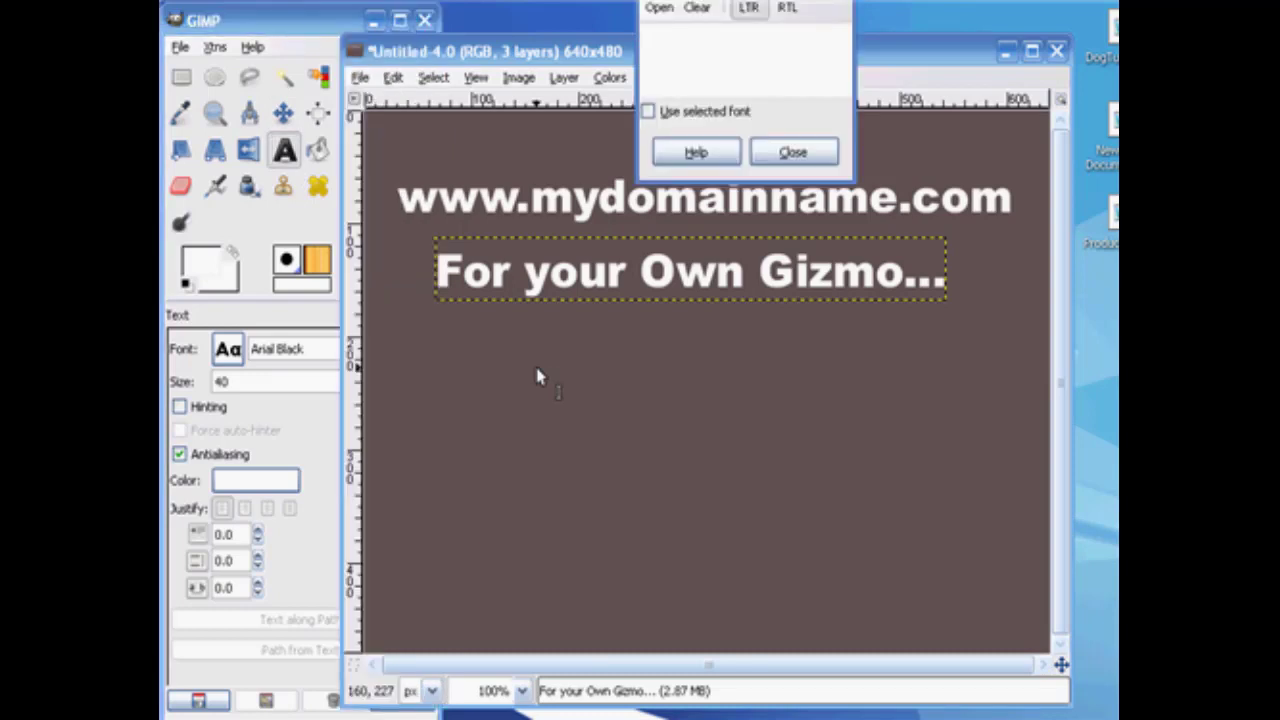
text(Visit)
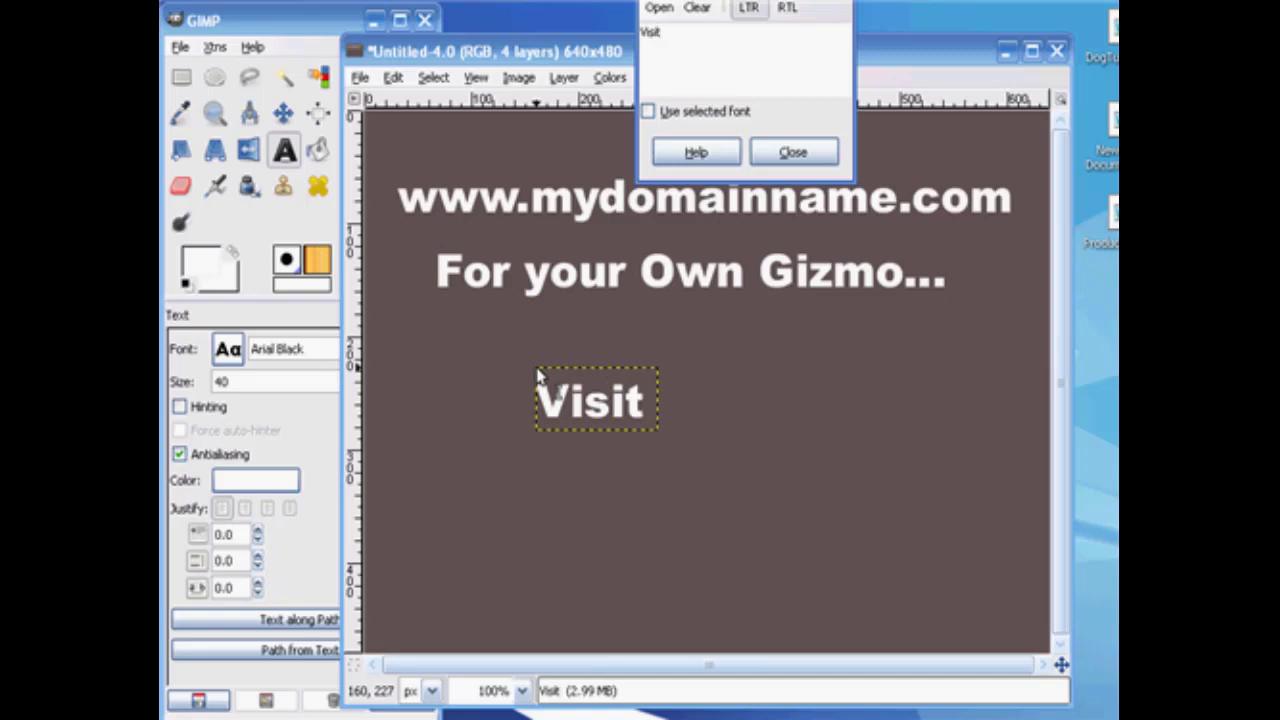
text( www.)
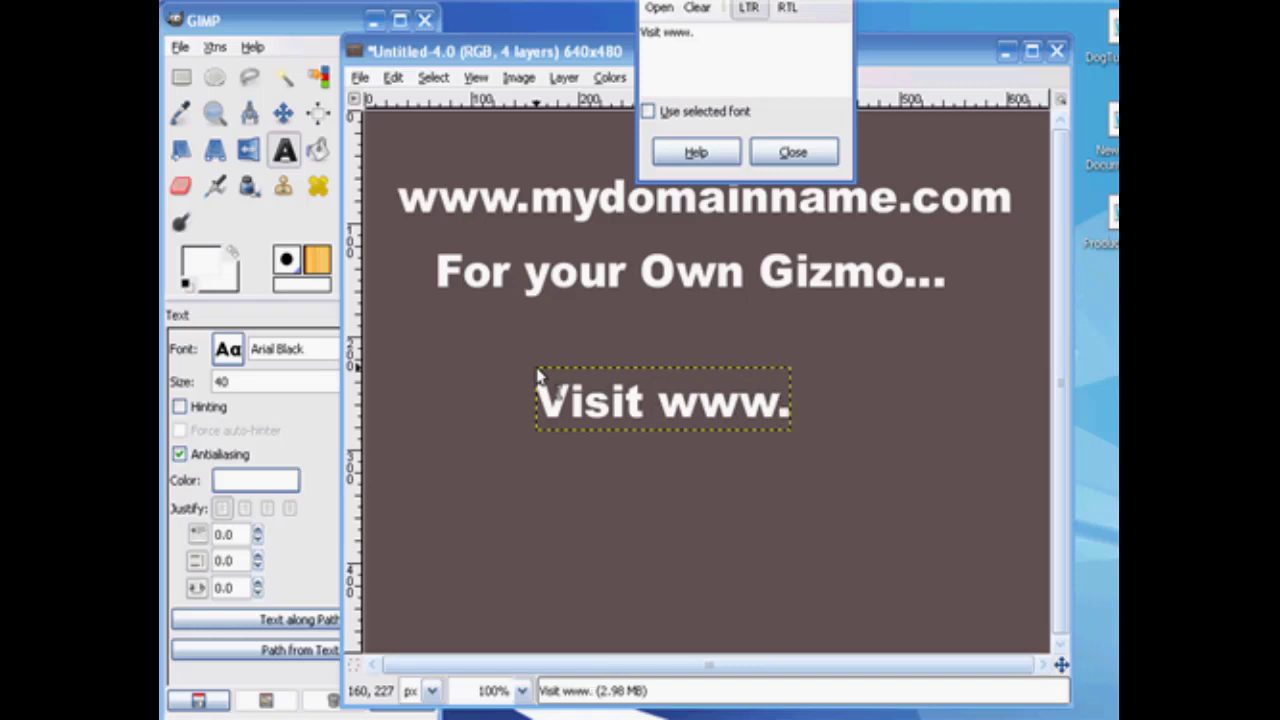
text(gizmo)
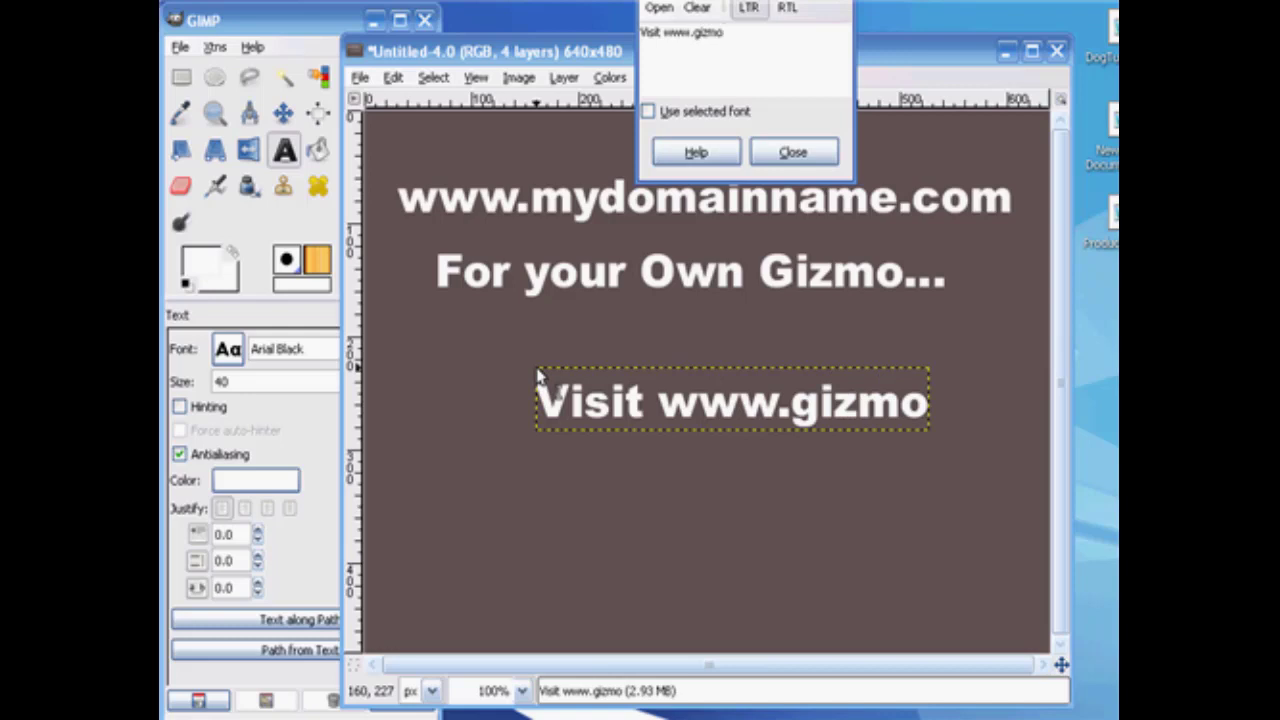
text(now.c)
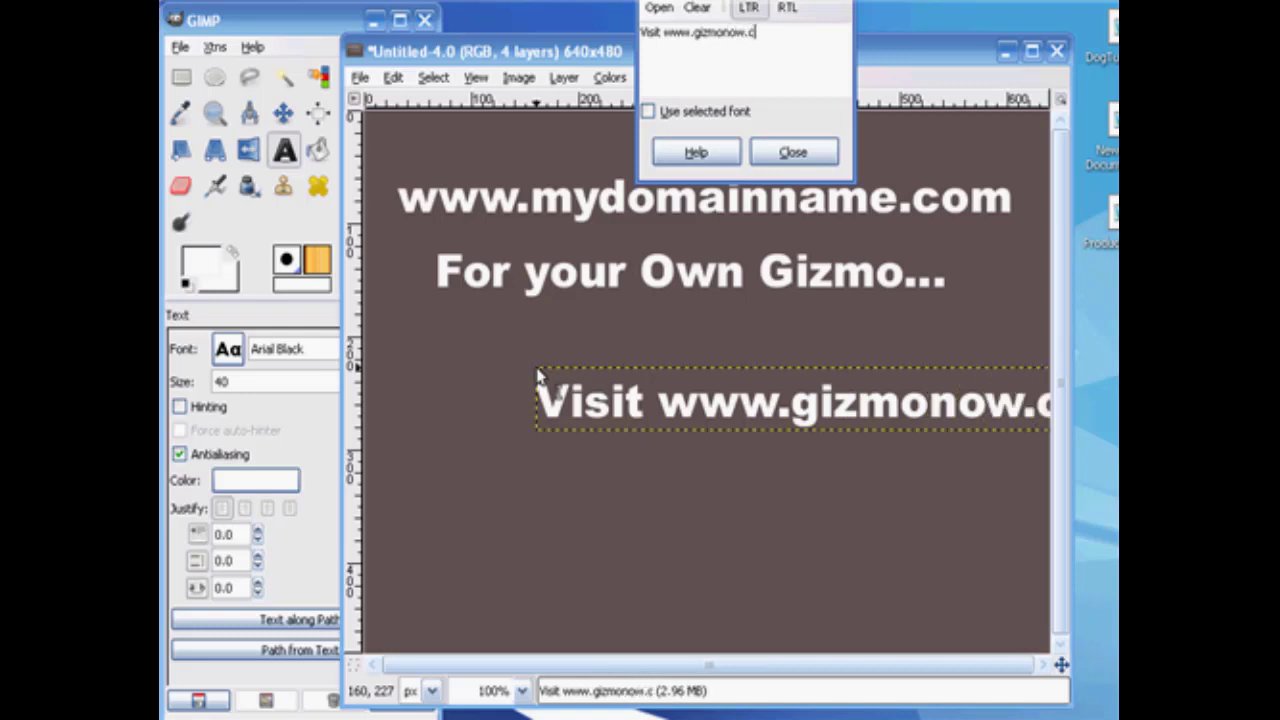
text(om)
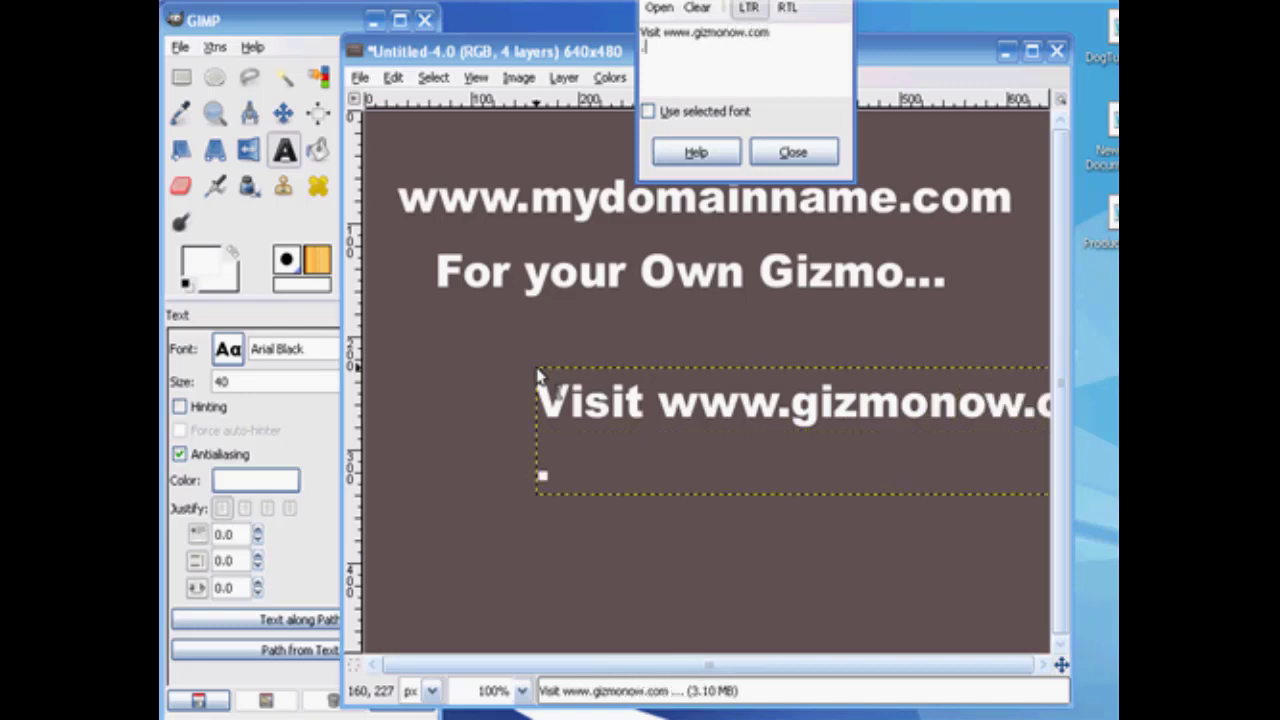
key(BackSpace)
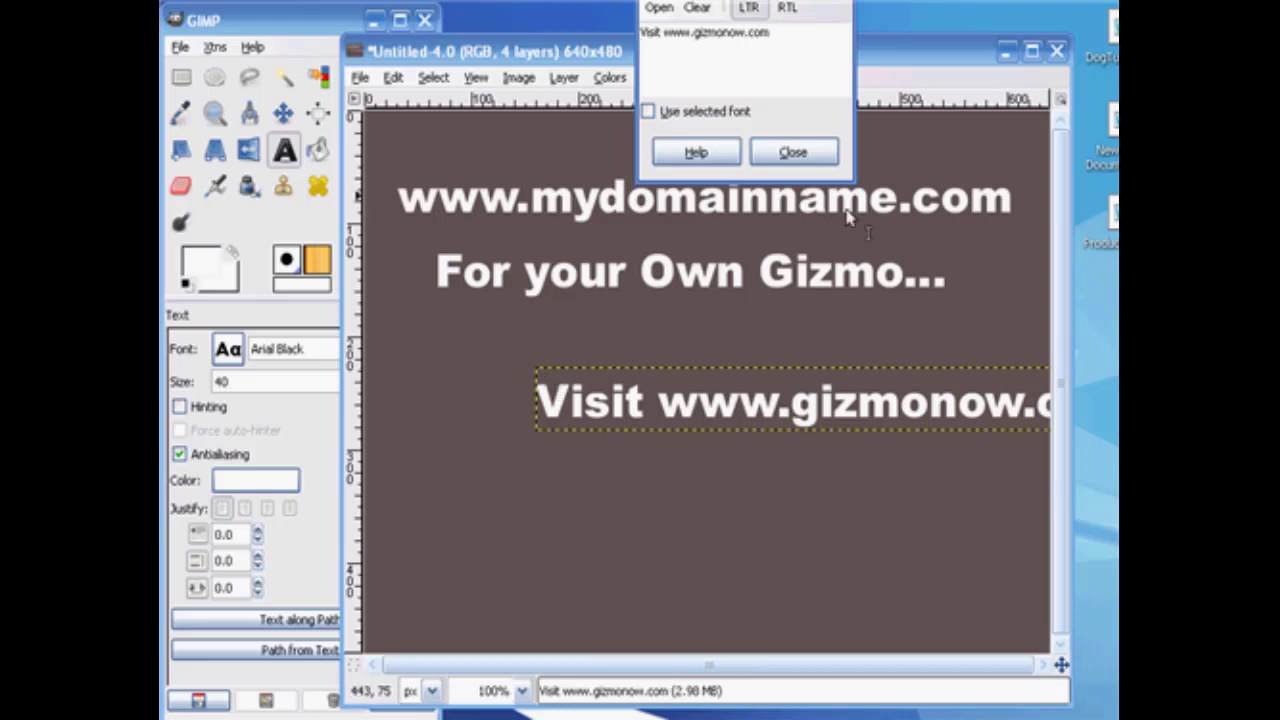
click(792, 151)
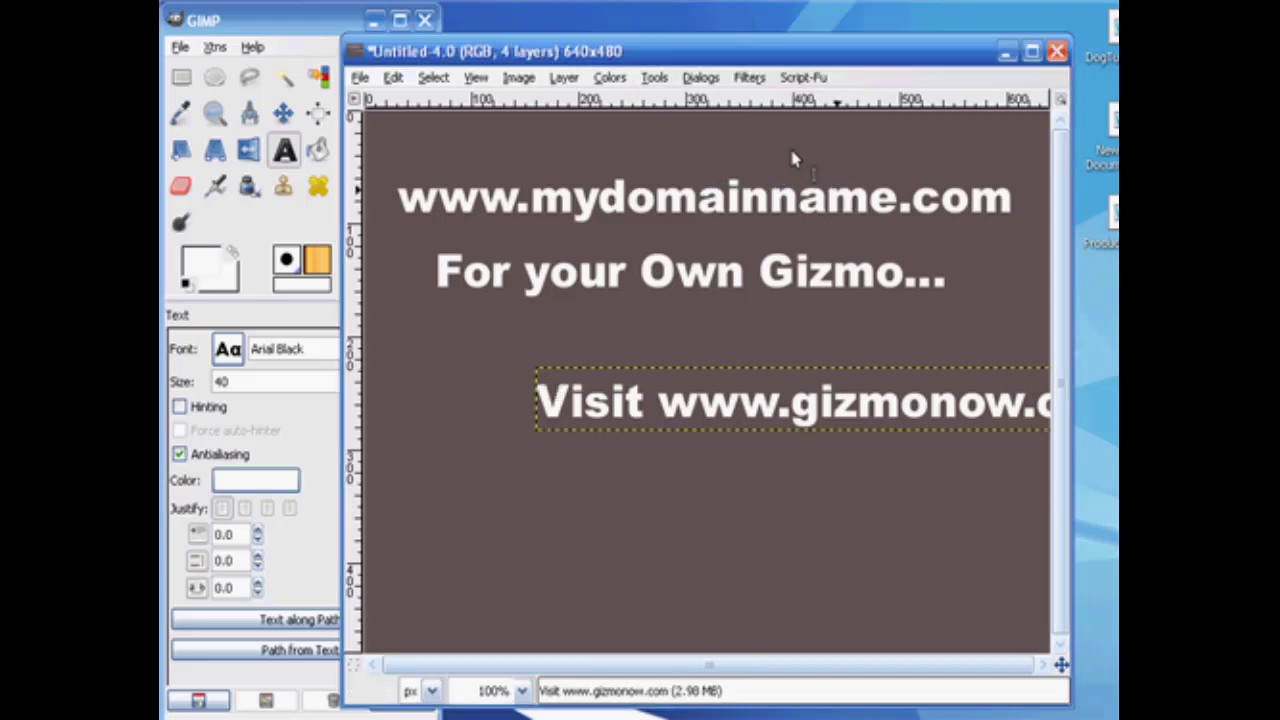
click(284, 113)
drag(560, 401, 436, 361)
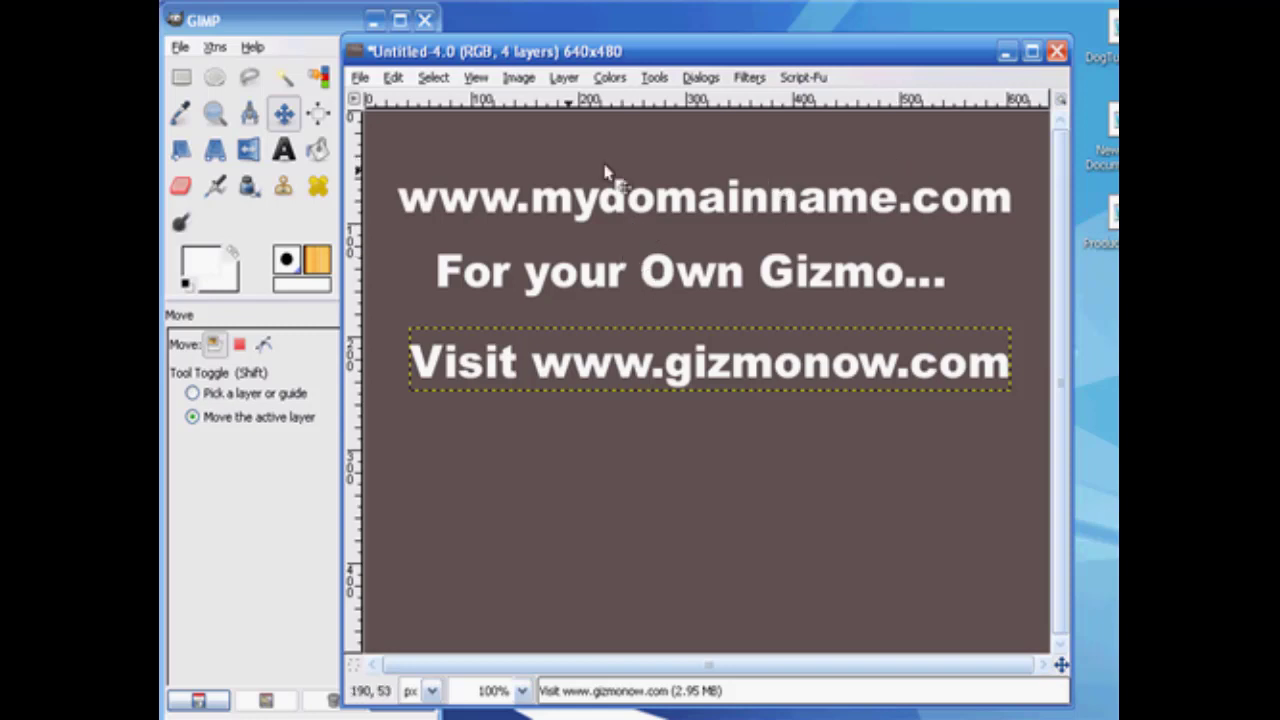
Save the title image as titleclip1.jpg in My Pictures, exporting it flattened at JPEG quality 85.
click(360, 79)
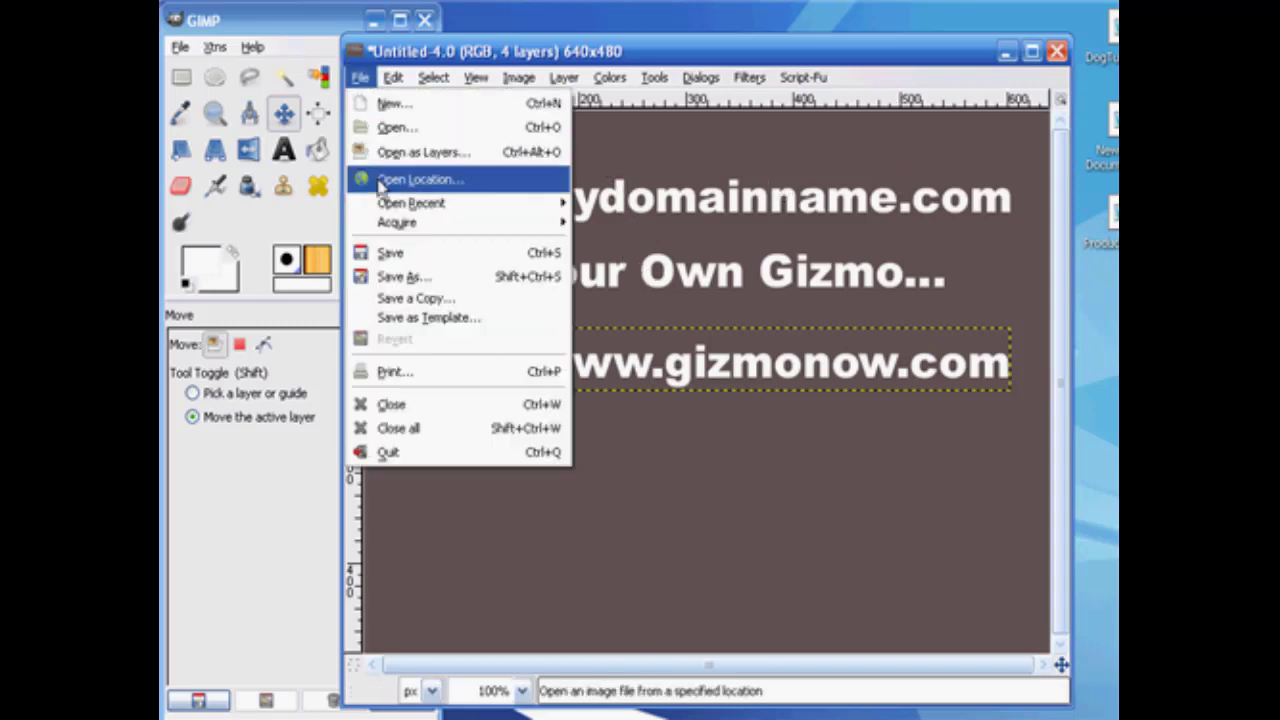
click(386, 278)
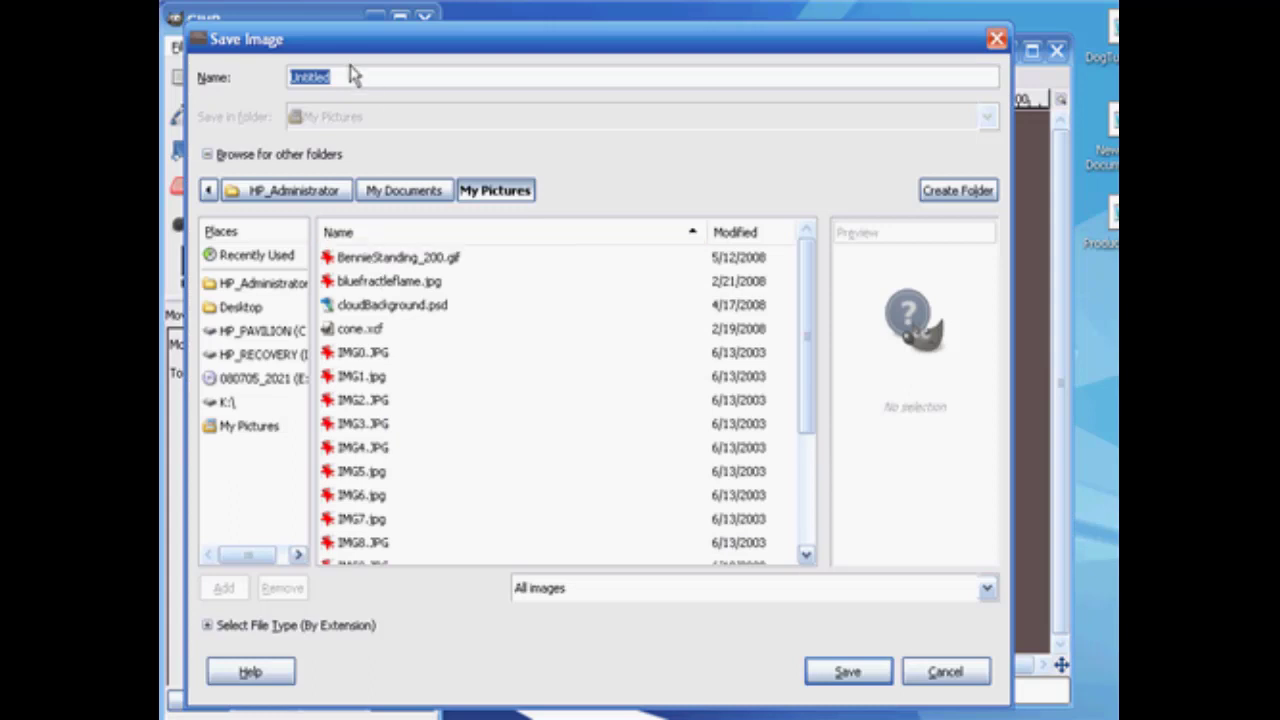
text(t)
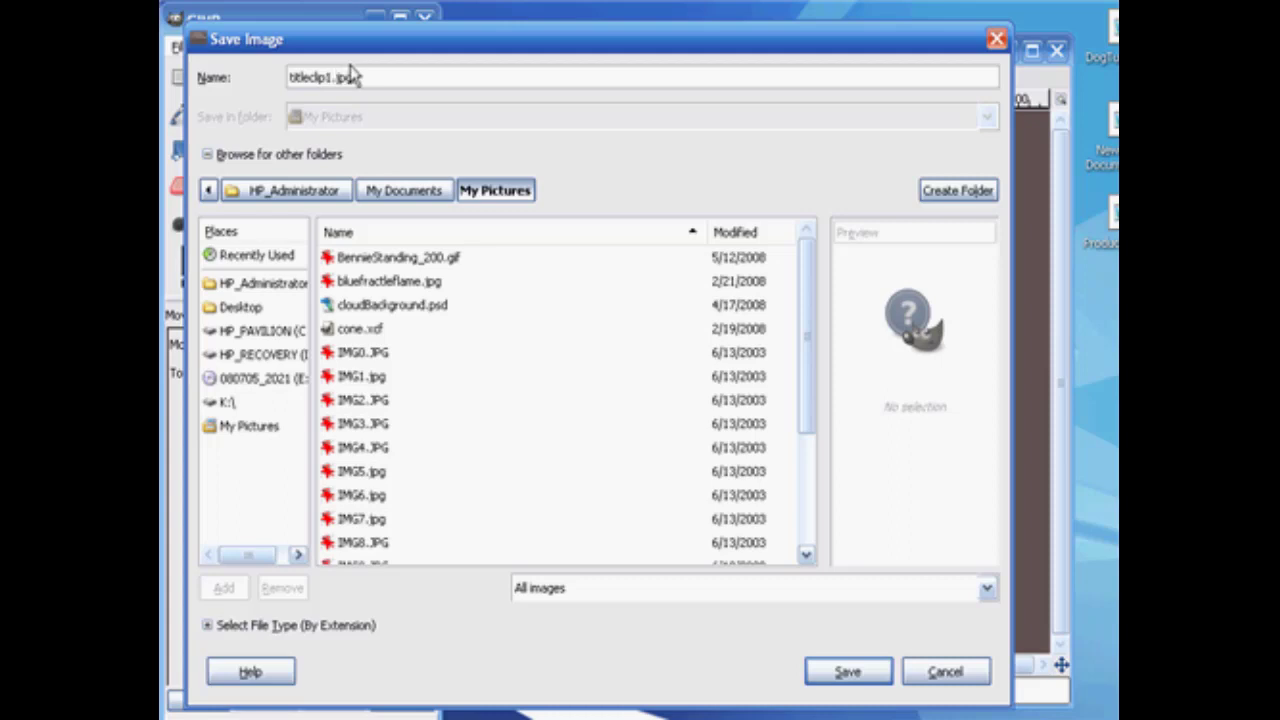
click(847, 675)
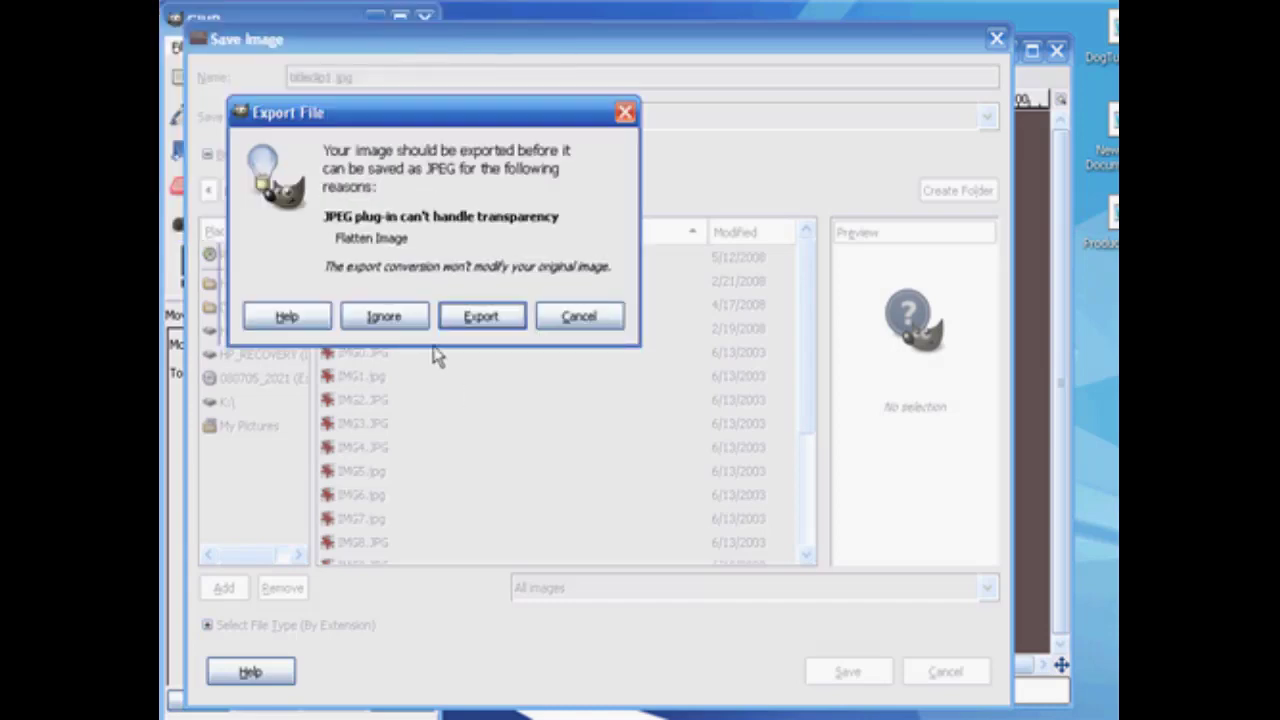
click(481, 318)
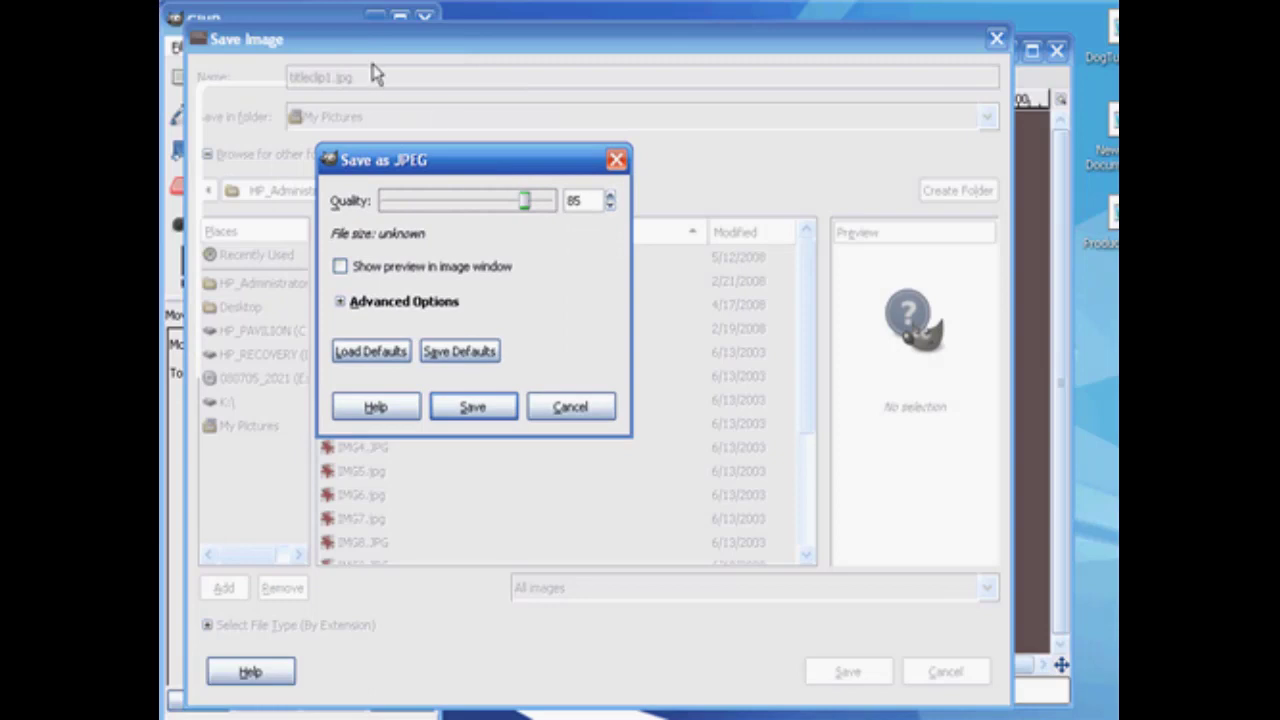
click(476, 414)
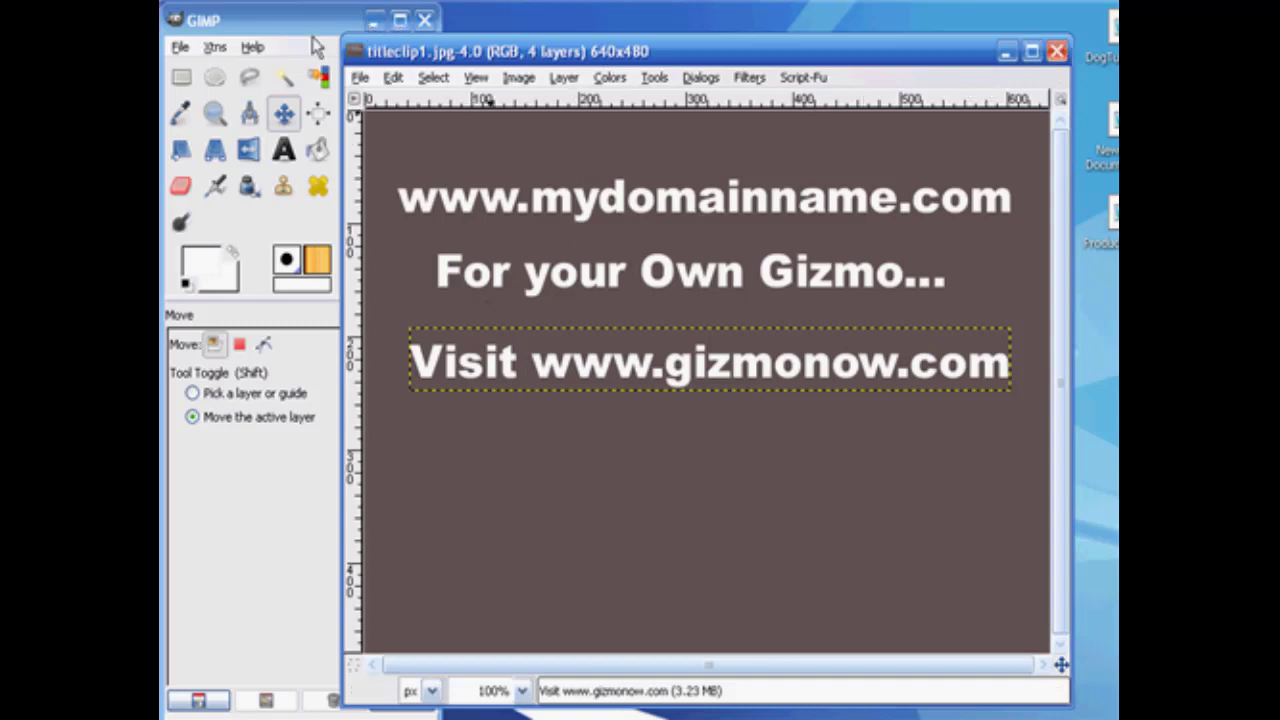
Close GIMP, and in VirtualDub move the playback position of 2EditAvi.avi to about frame 10.
click(425, 21)
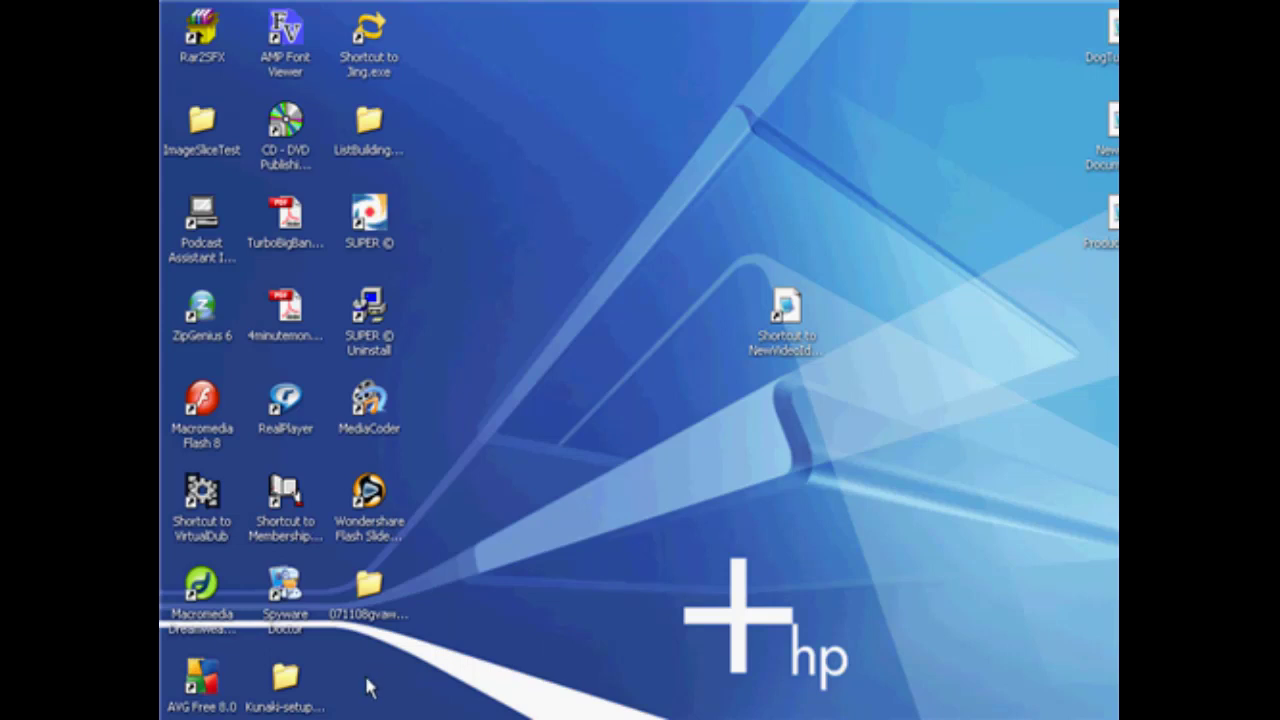
double_click(202, 500)
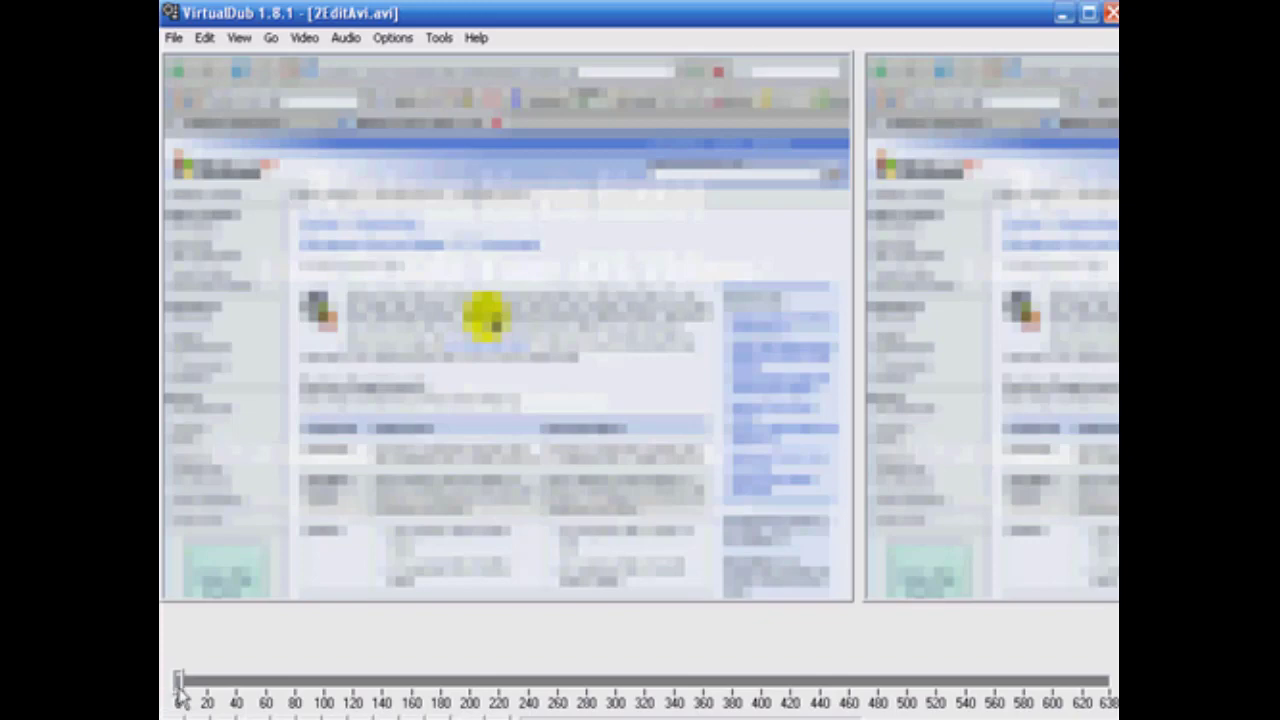
drag(180, 686, 193, 687)
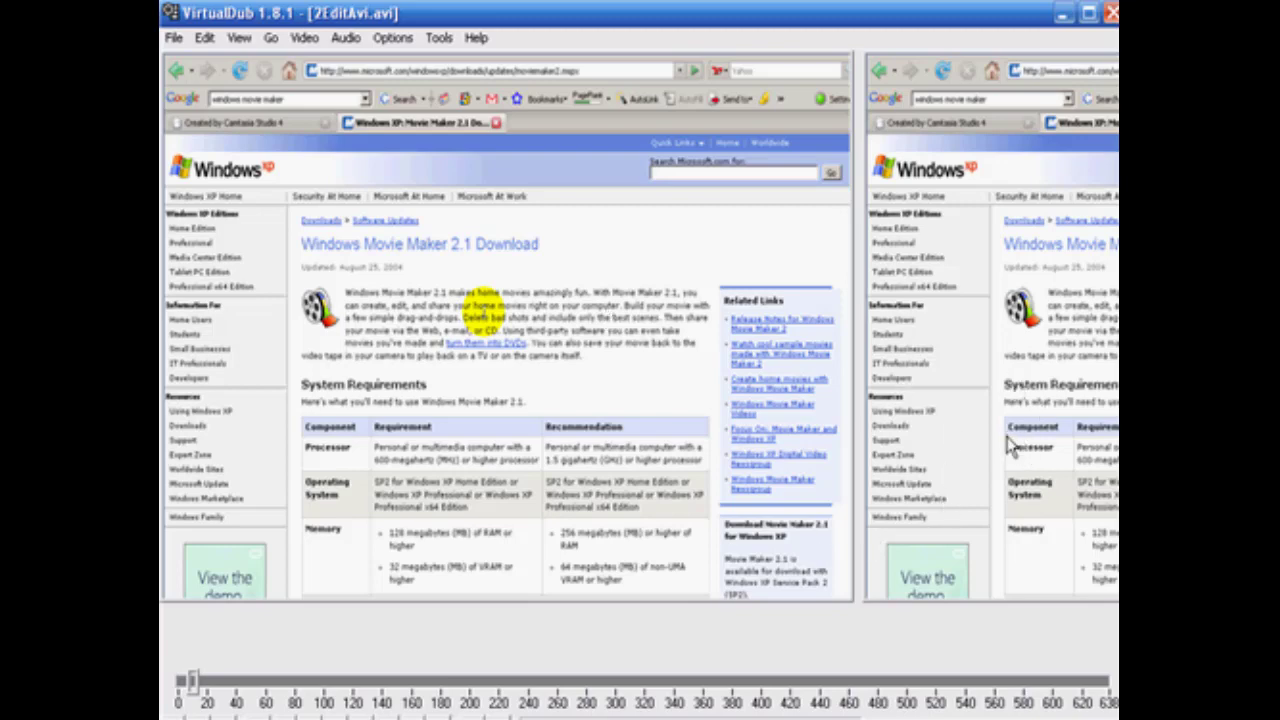
Add the internal logo filter to the video's filter list.
click(305, 40)
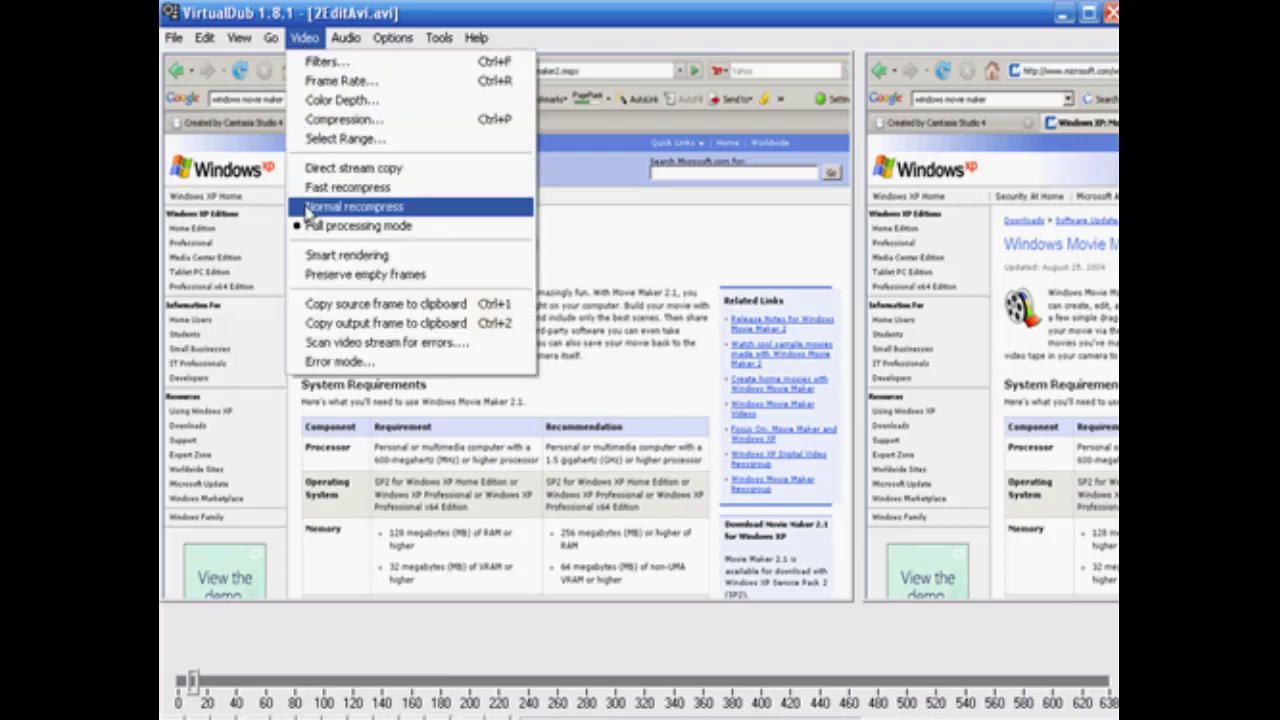
click(362, 68)
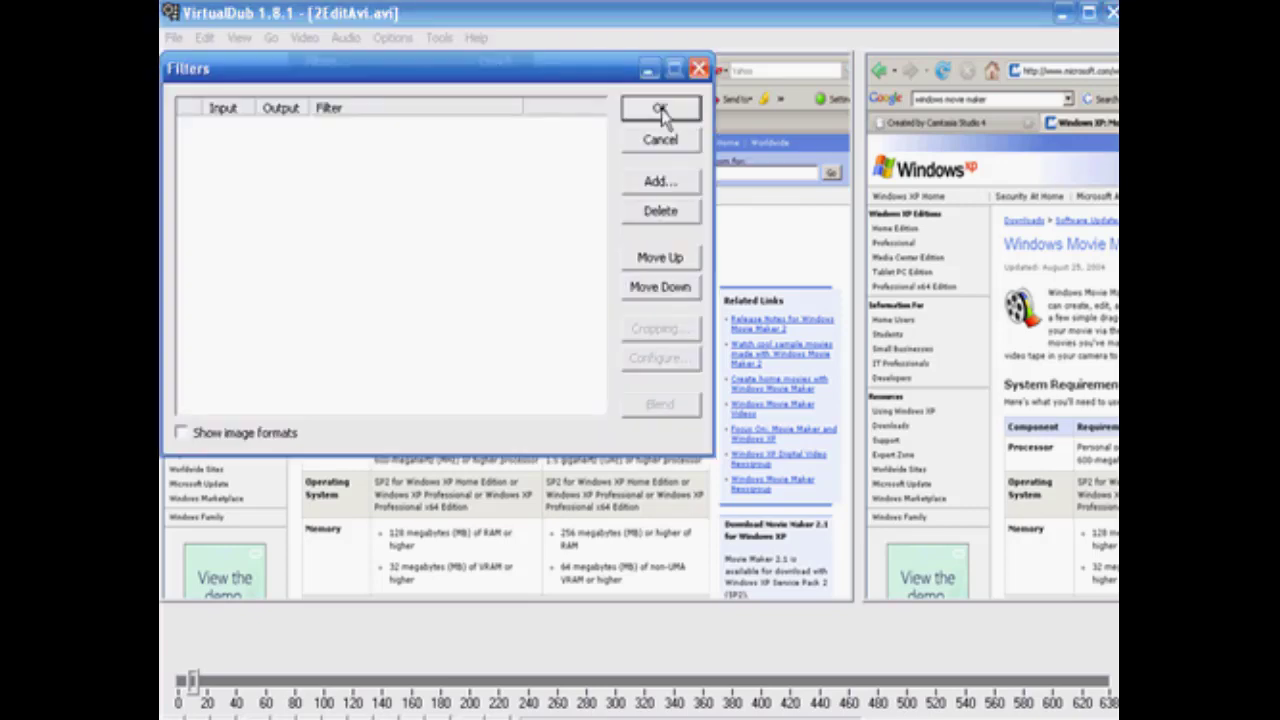
click(658, 181)
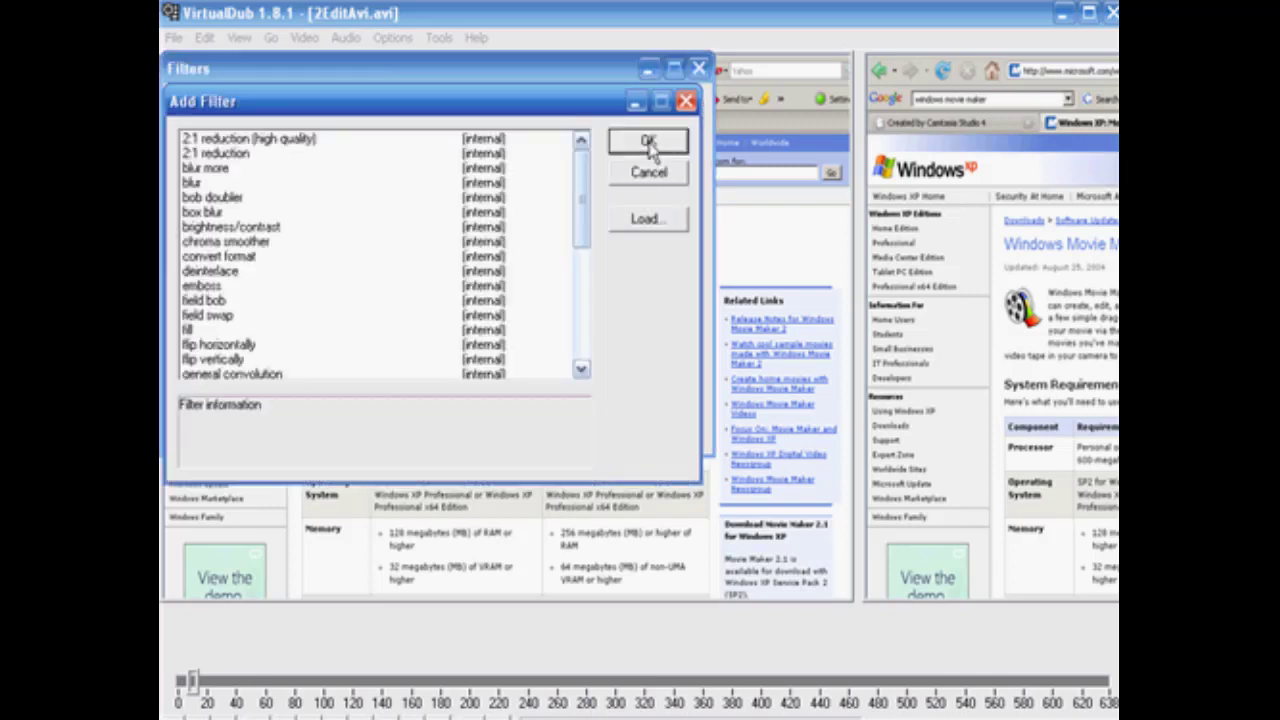
click(575, 350)
click(200, 228)
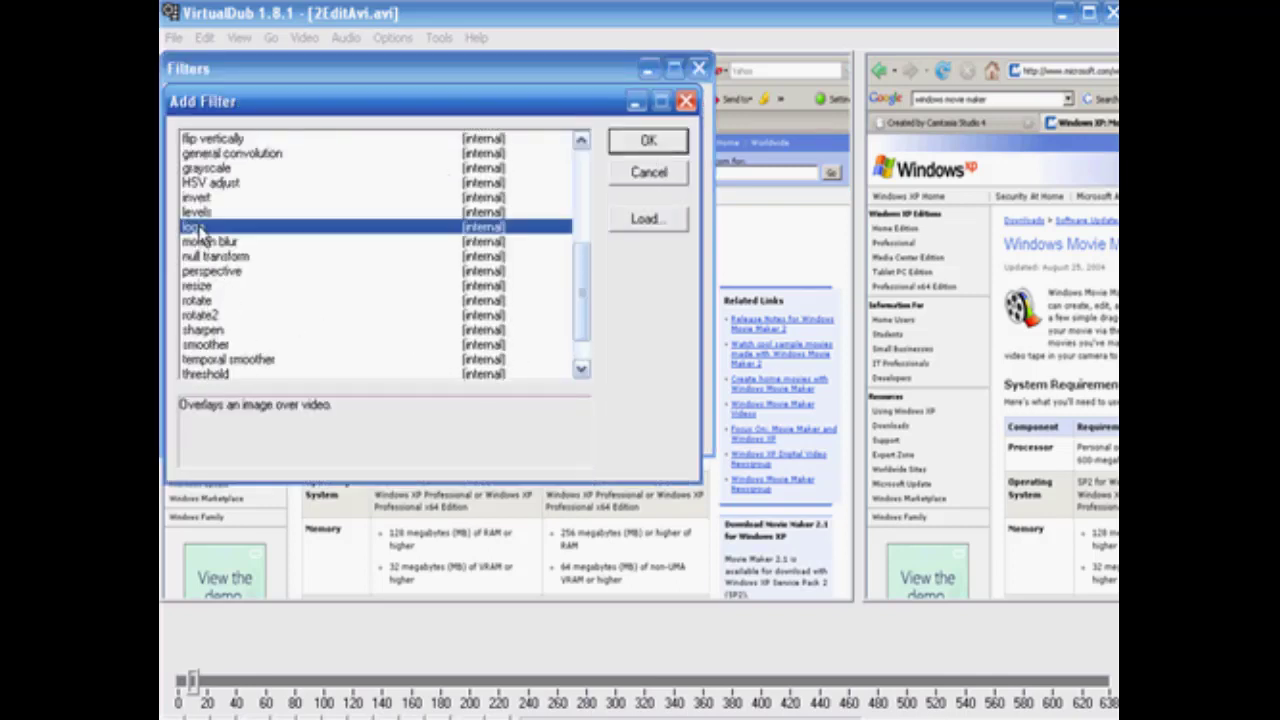
click(648, 142)
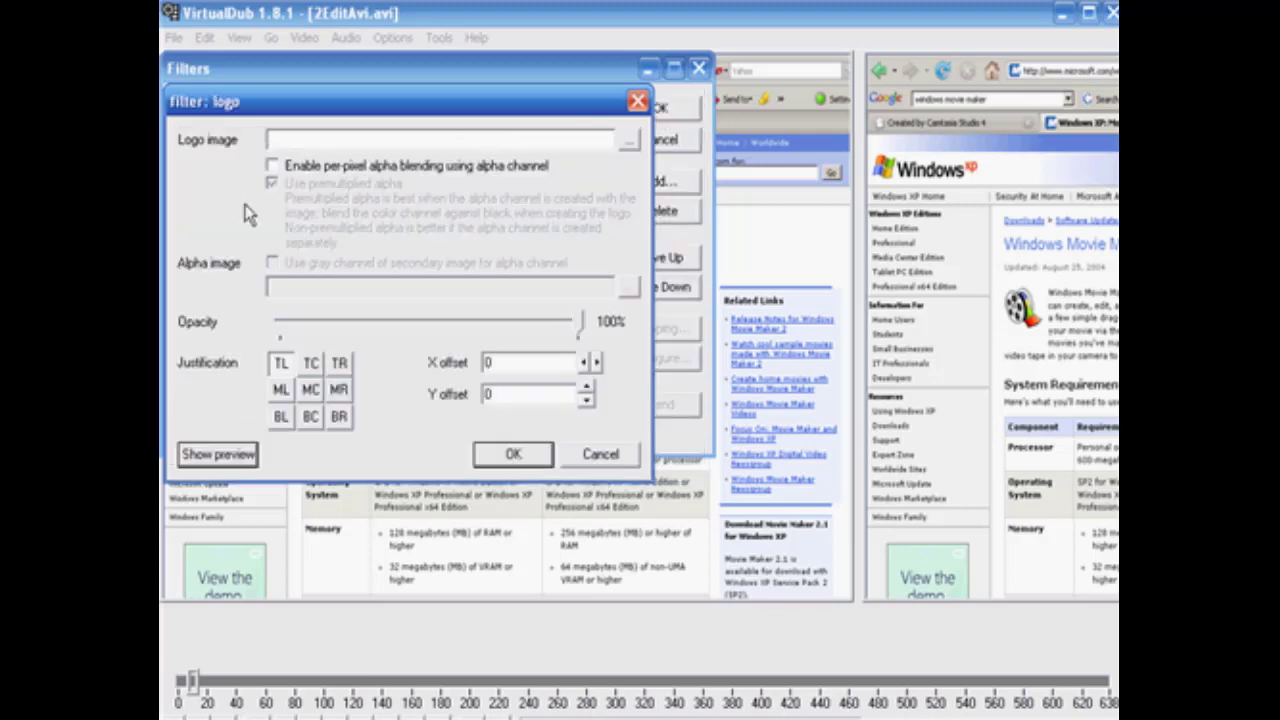
Load watermark1.jpg from My Pictures as the logo filter's image.
click(636, 145)
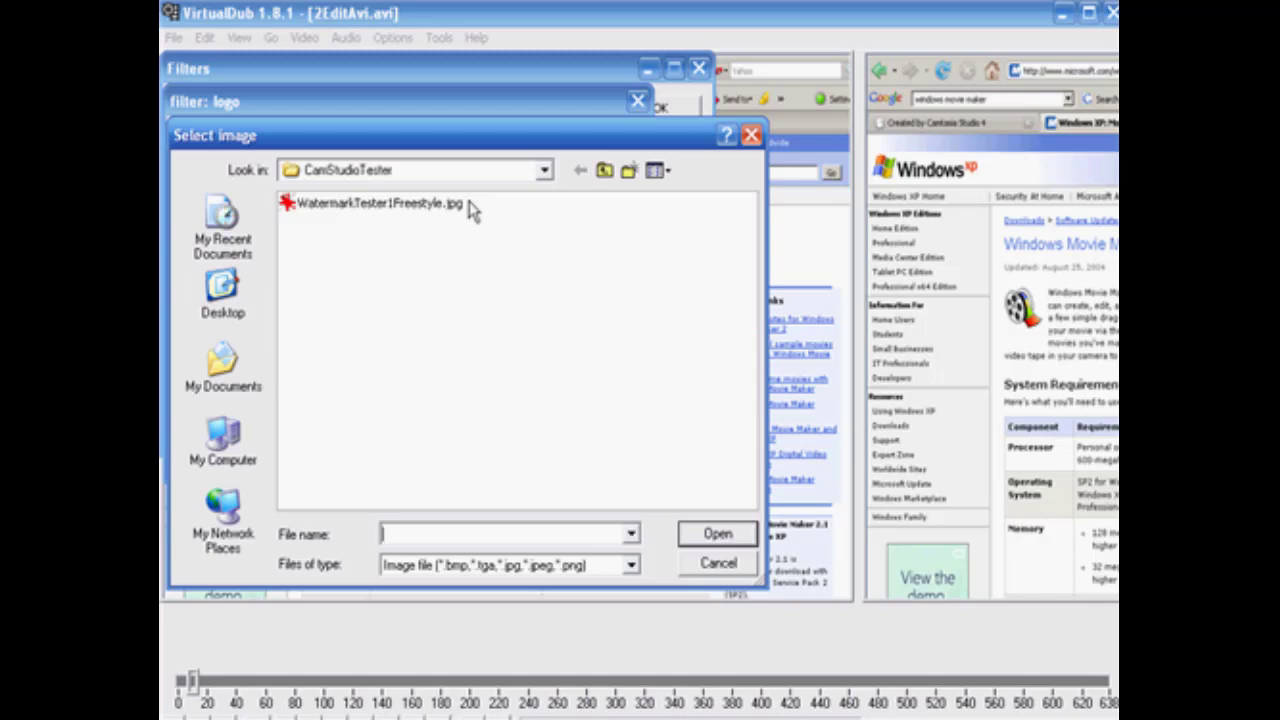
click(547, 172)
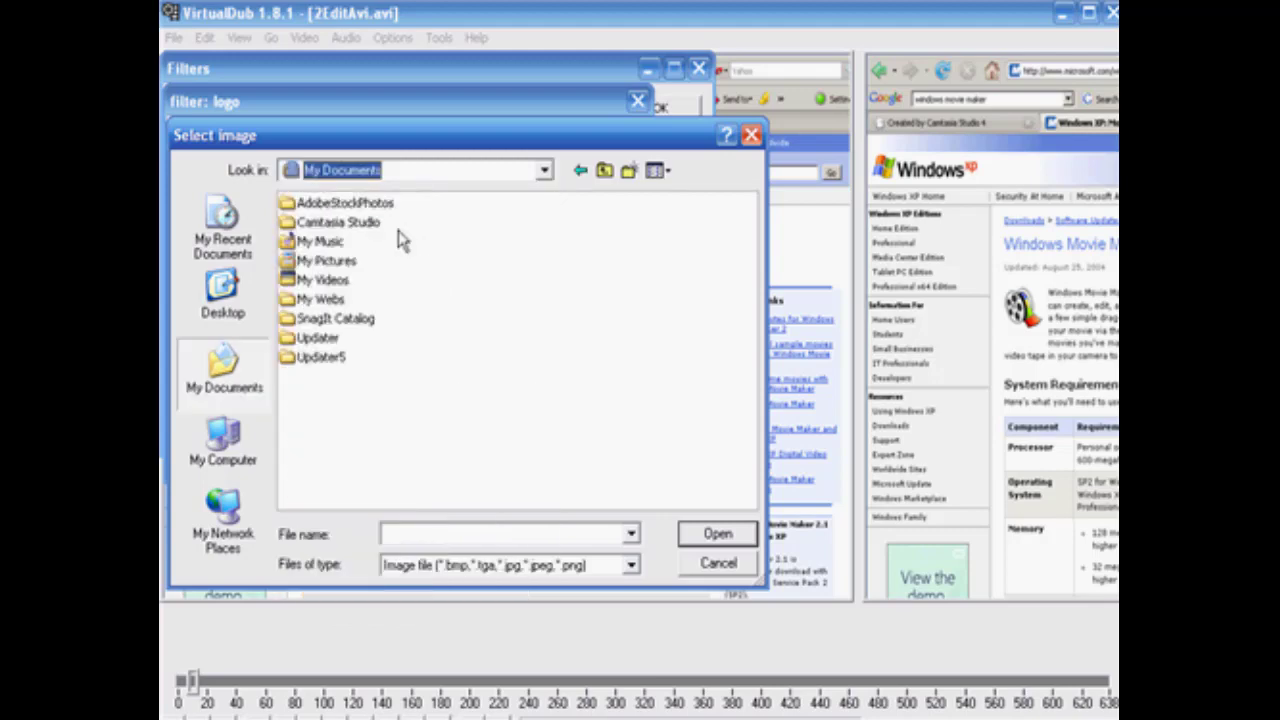
double_click(330, 260)
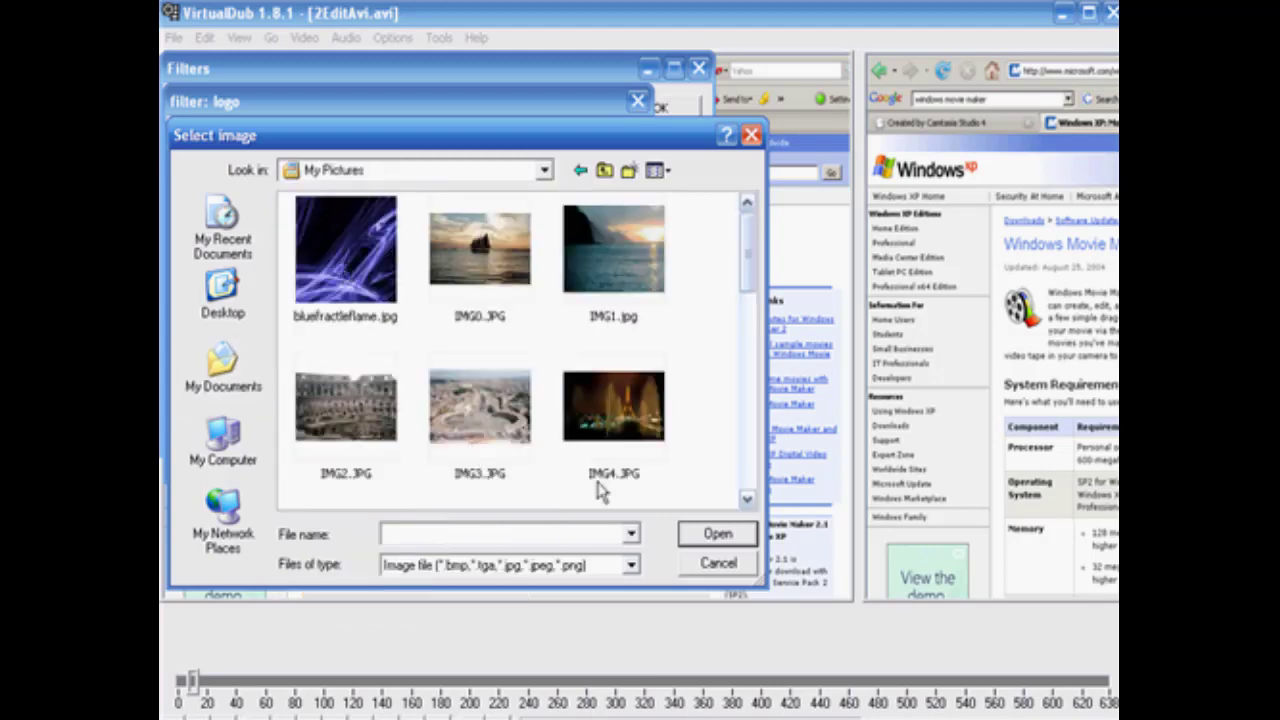
drag(750, 262, 749, 482)
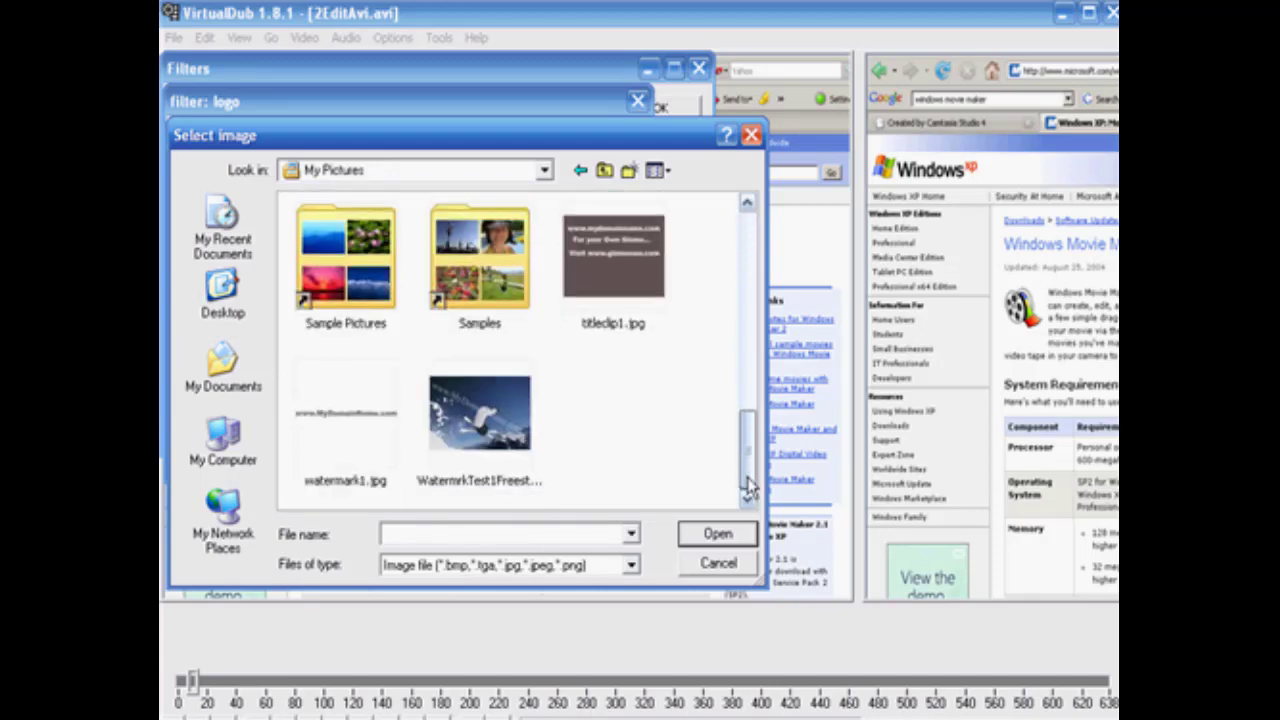
double_click(349, 418)
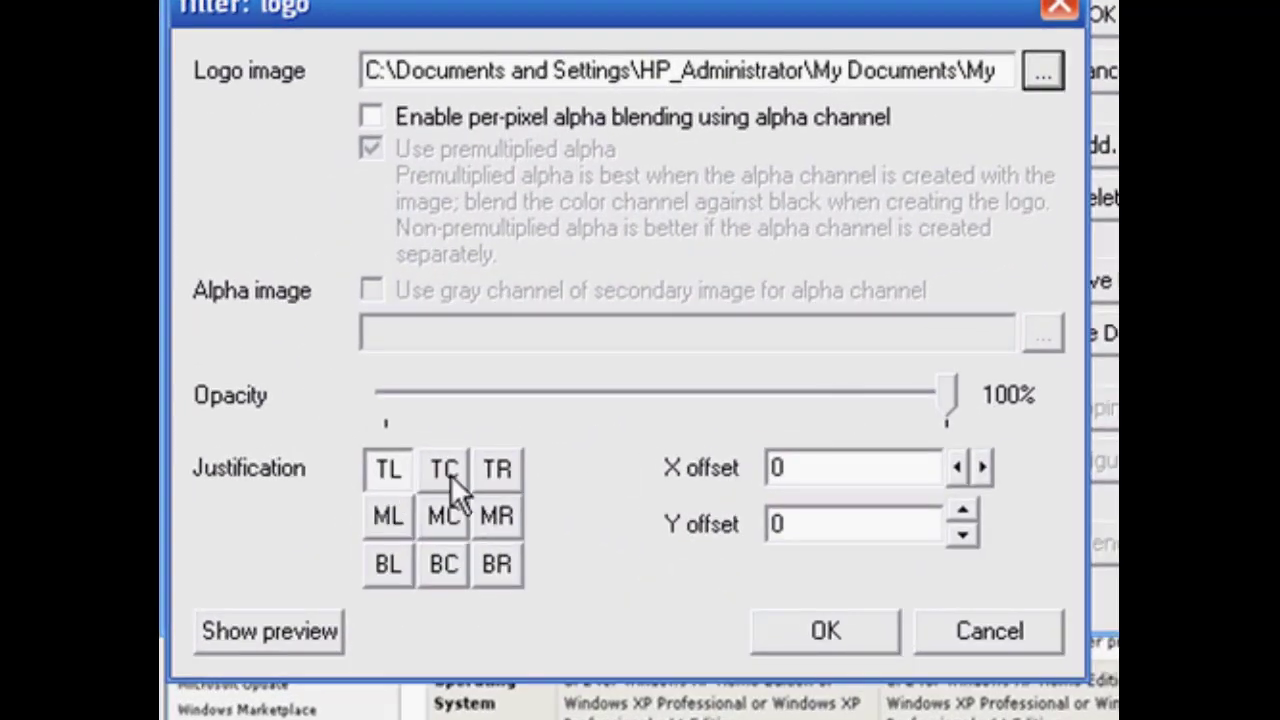
Justify the logo to bottom centre (BC) and show the filter preview.
click(441, 564)
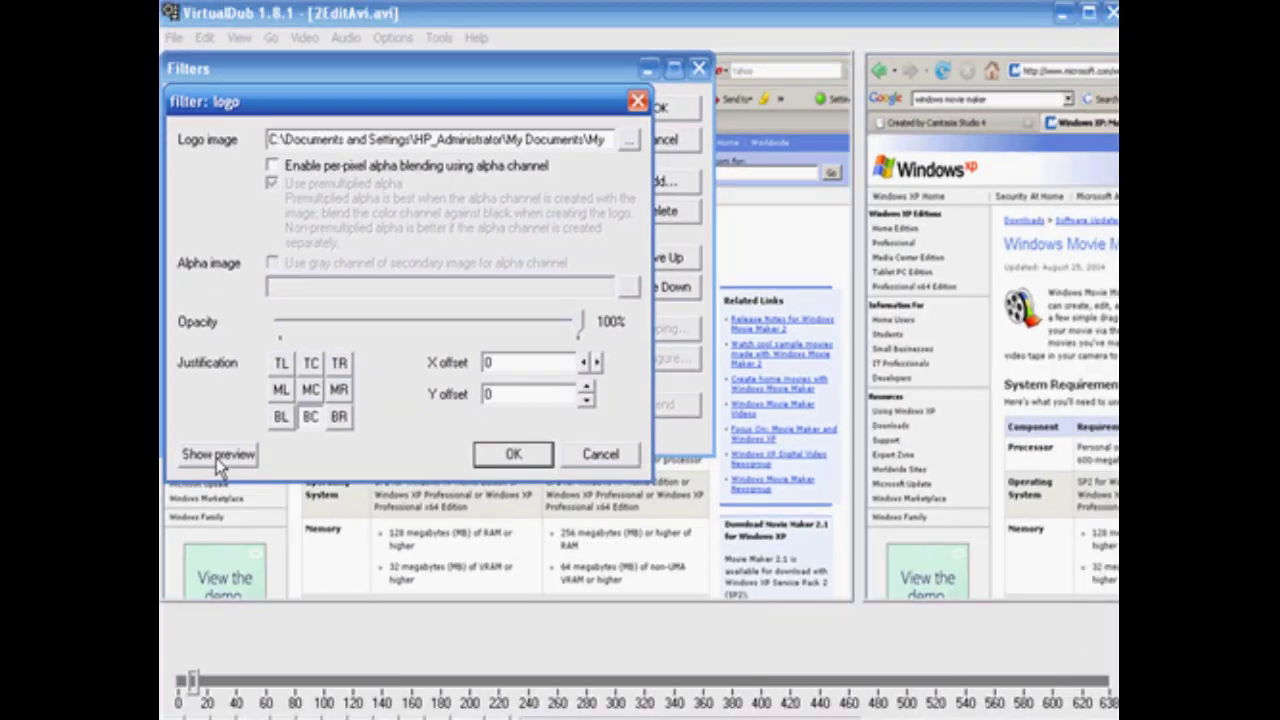
click(216, 455)
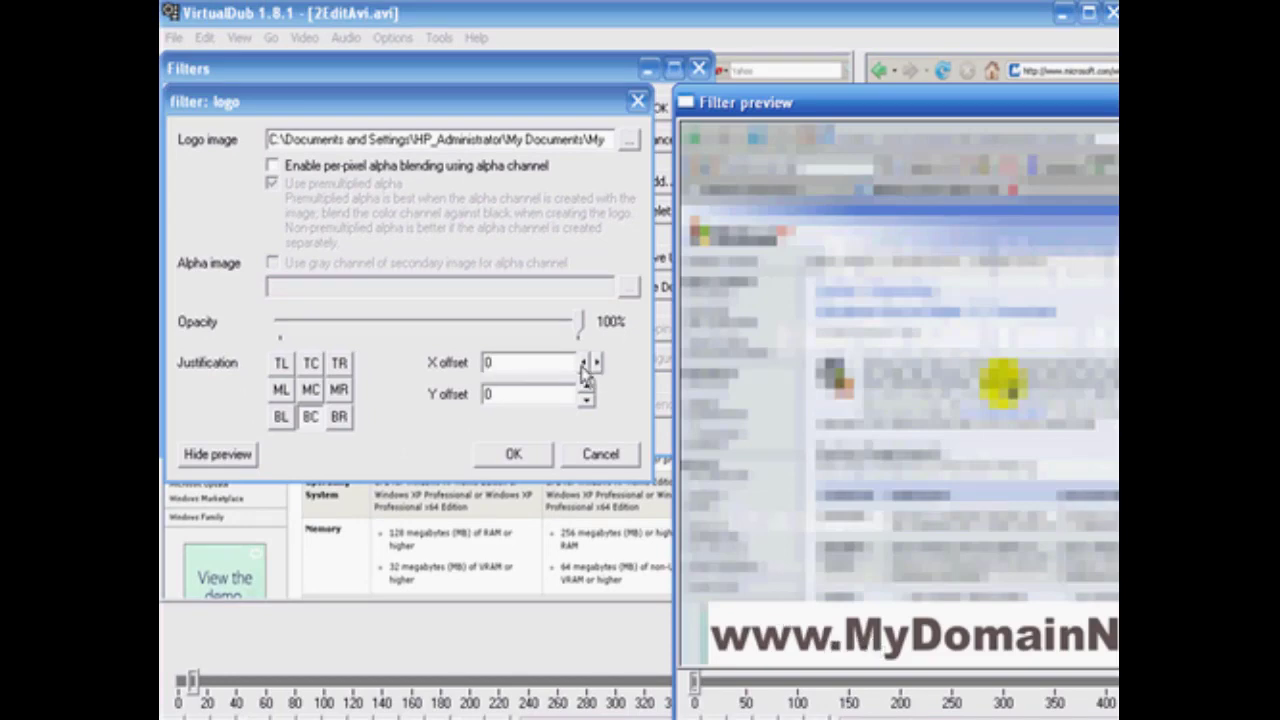
Try shifting the watermark with an X offset of -12 and a Y offset of -50, nudging the X offset back towards zero.
drag(585, 366, 585, 366)
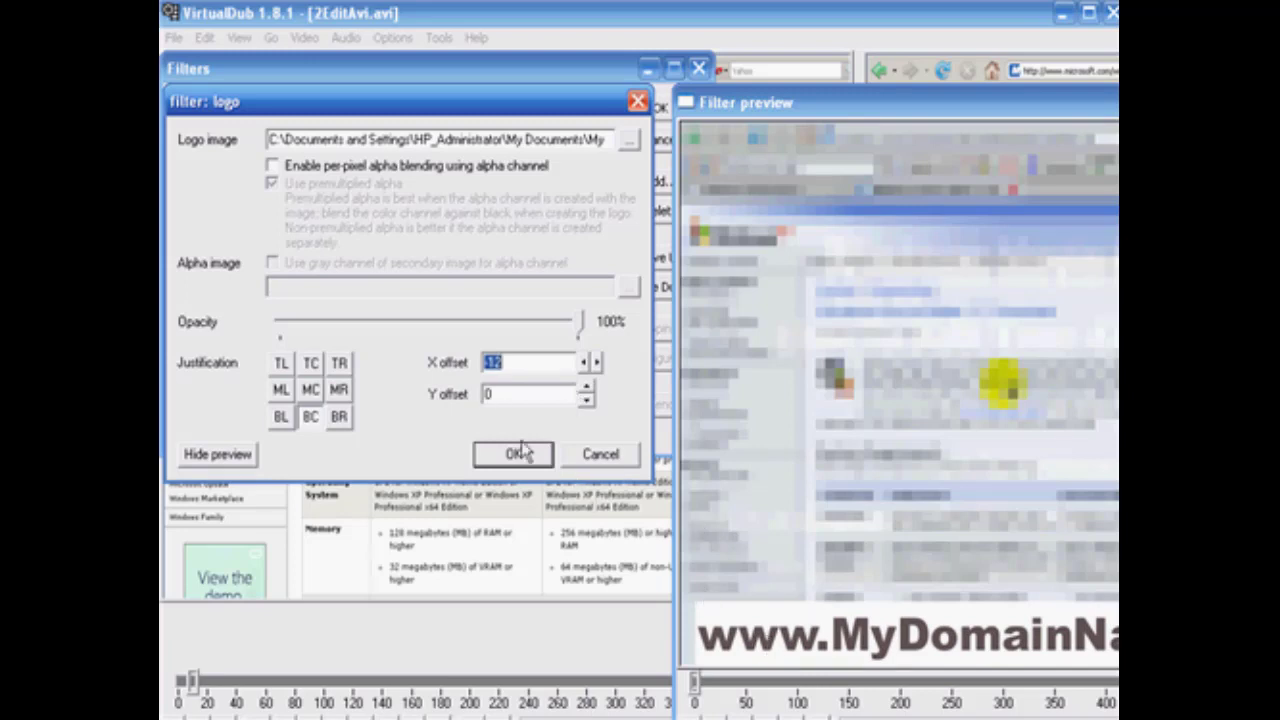
drag(586, 392, 586, 392)
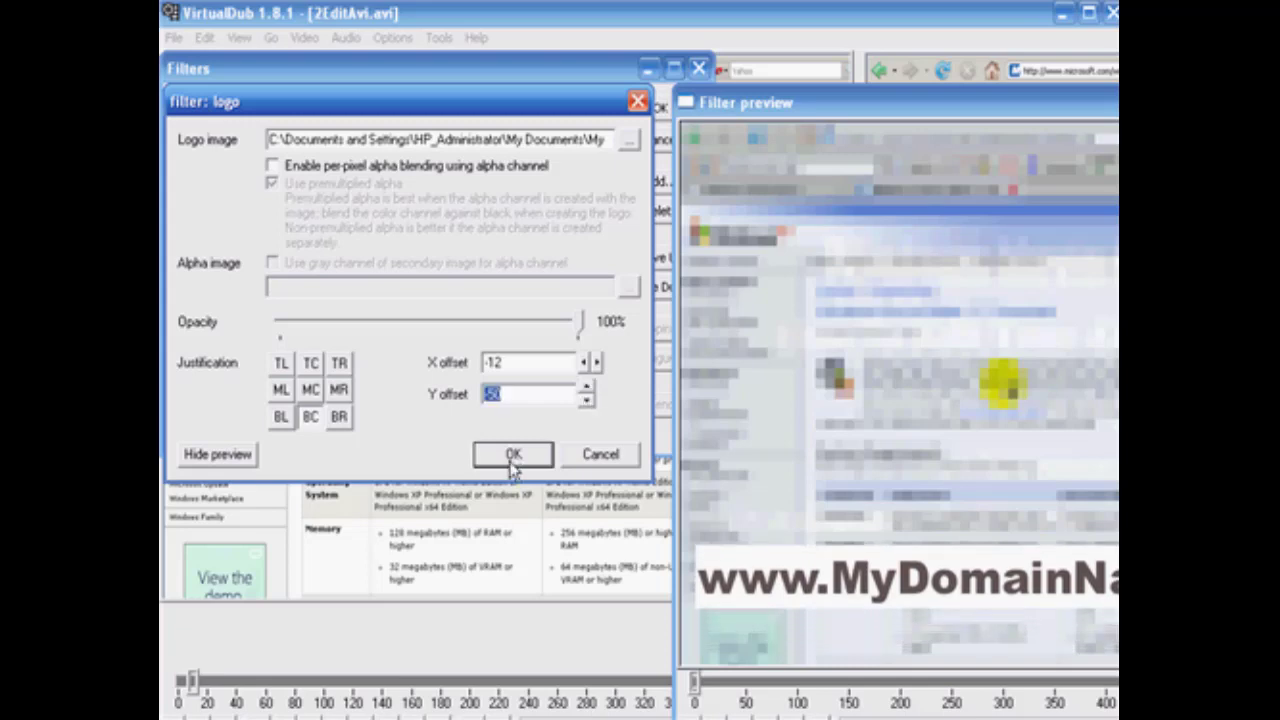
click(596, 363)
drag(596, 365, 596, 365)
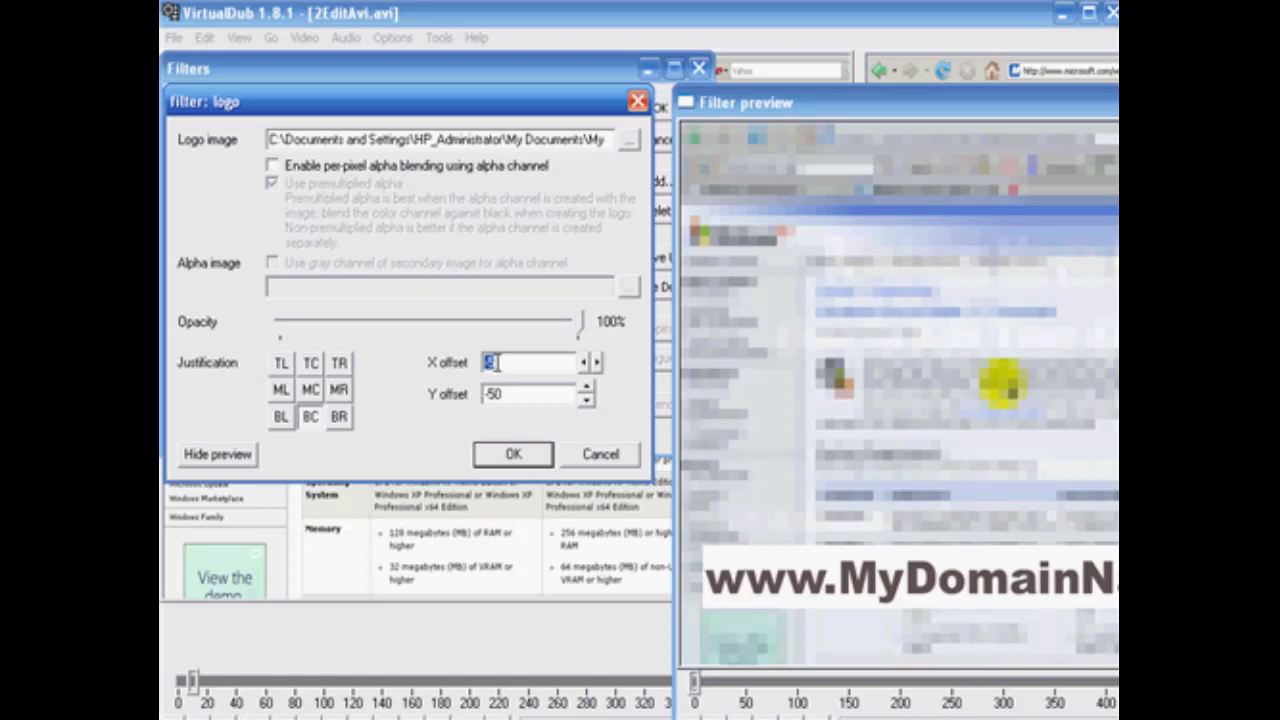
Reset the logo's X and Y offsets to 0.
drag(512, 395, 409, 399)
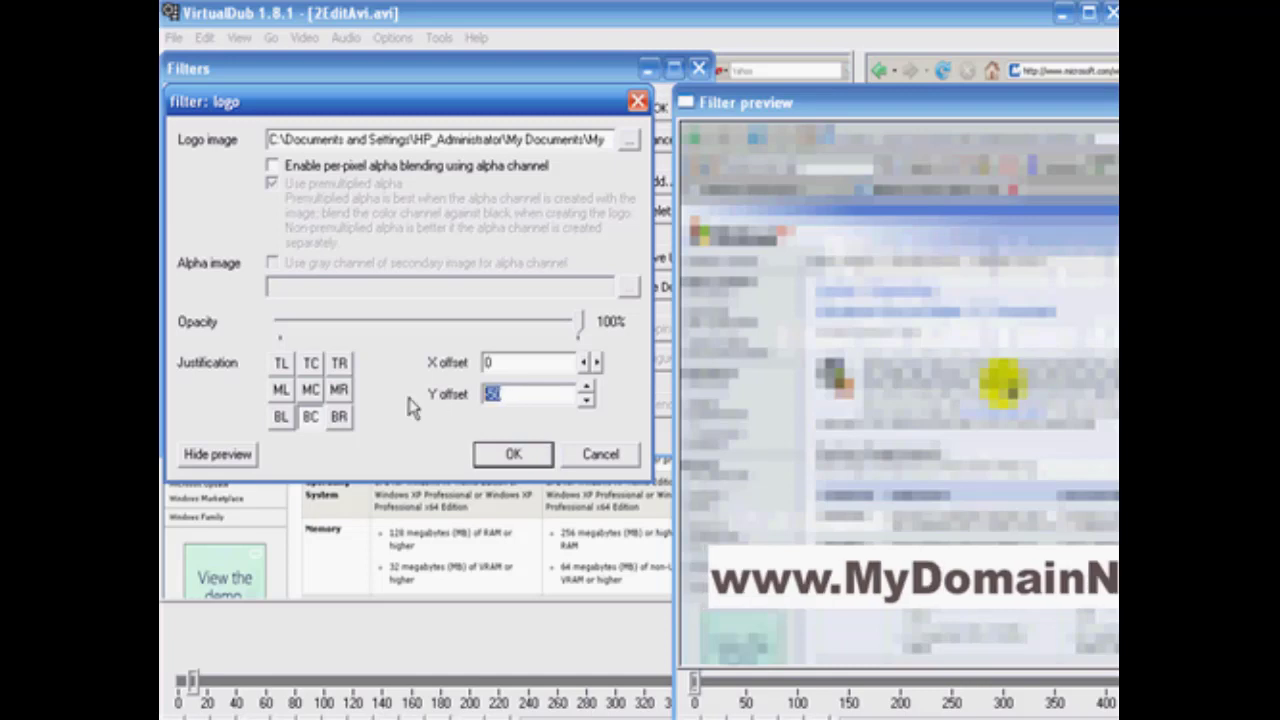
text(0)
click(771, 648)
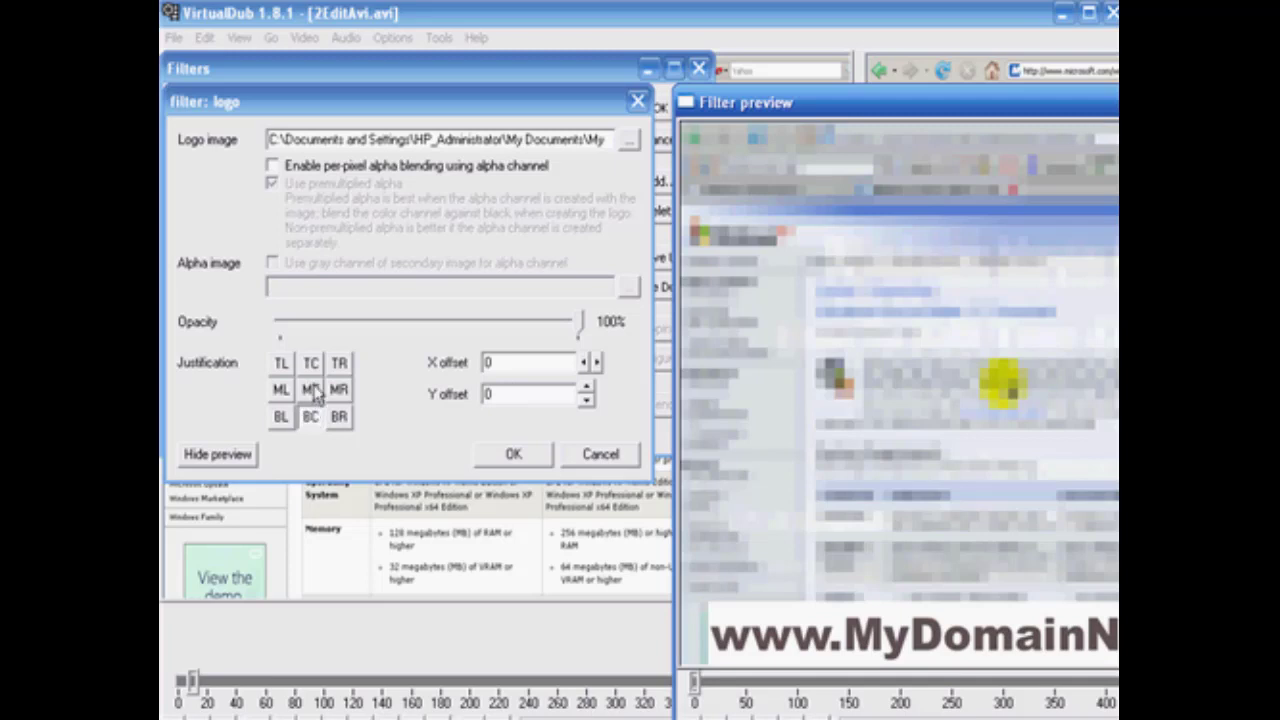
Hide the filter preview and accept the logo settings and the filter list.
click(208, 458)
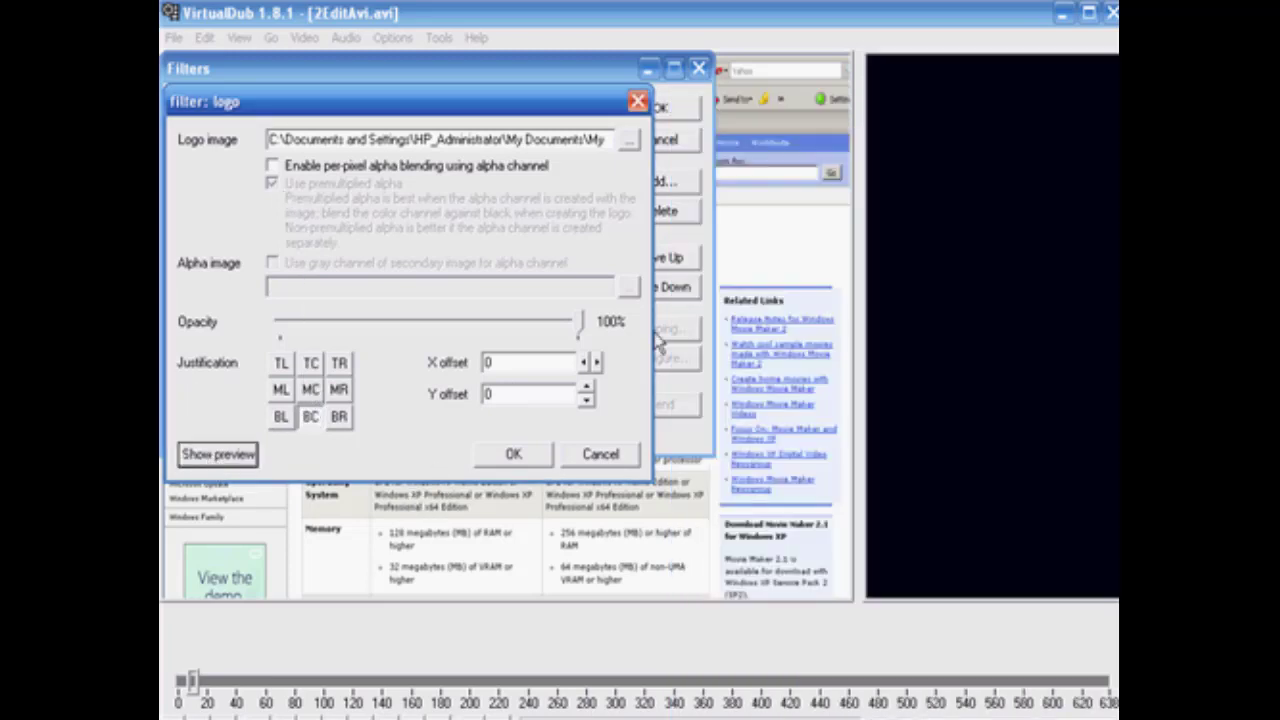
click(515, 454)
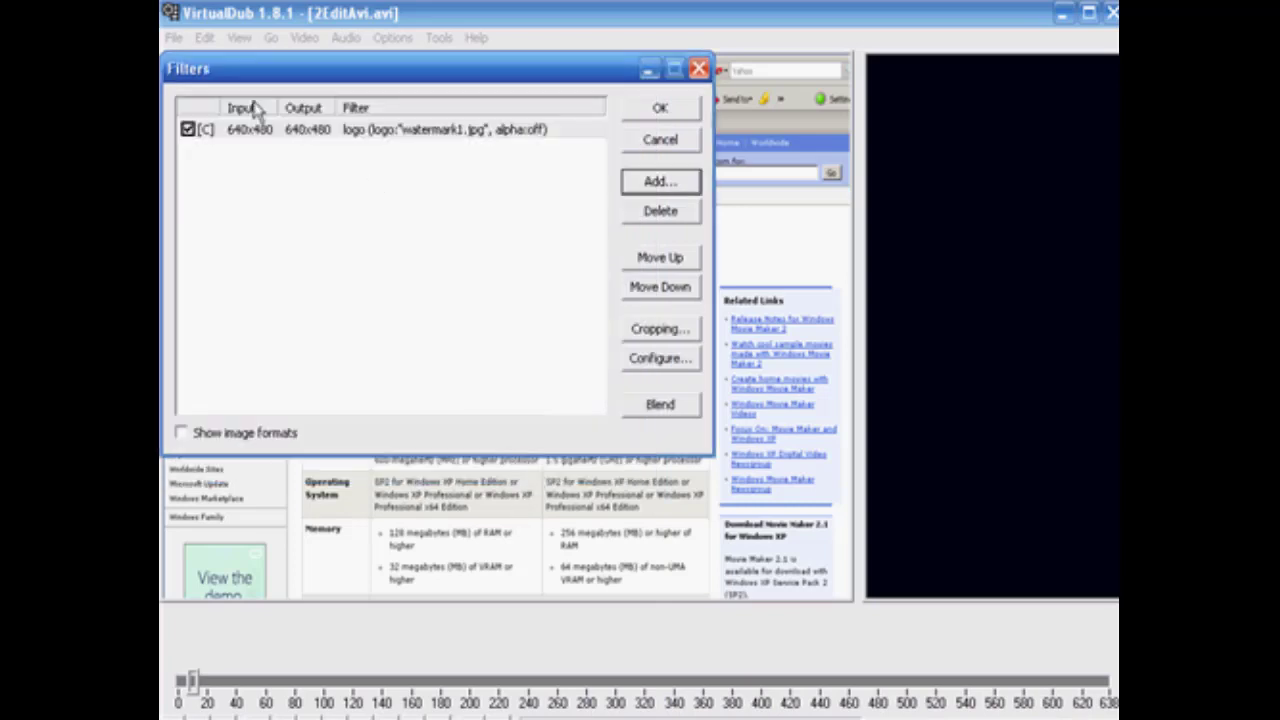
click(660, 109)
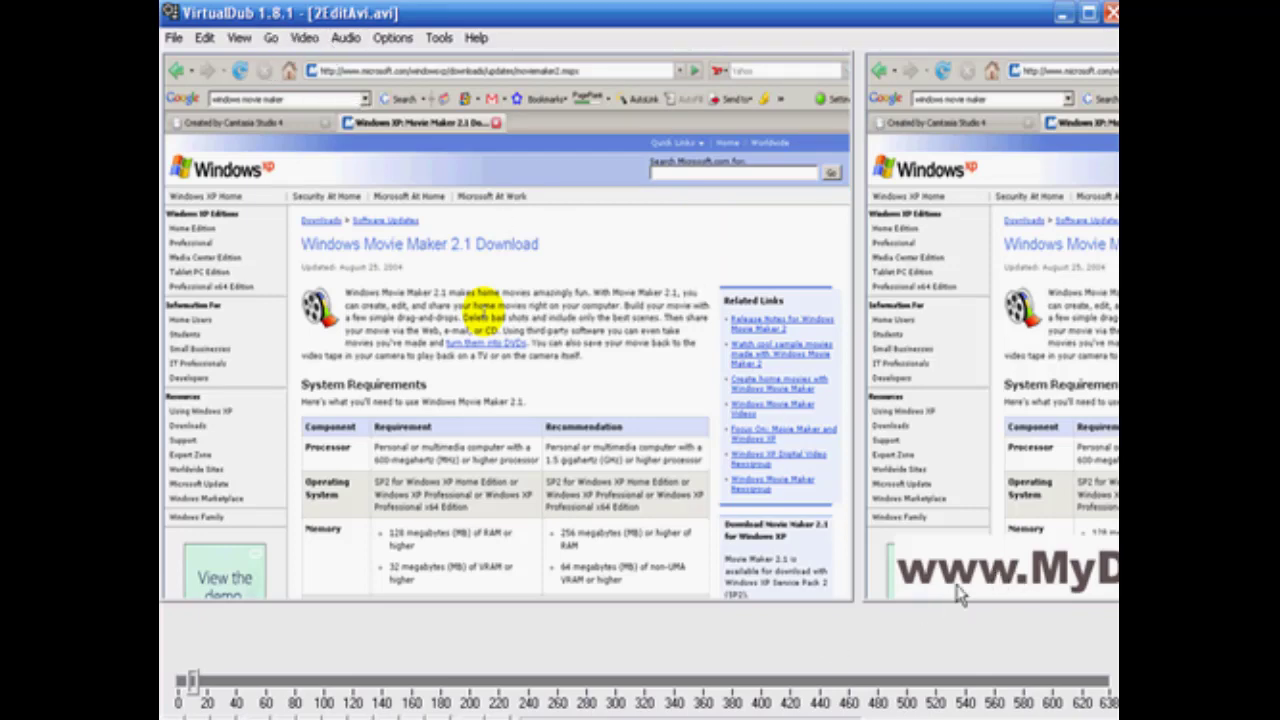
Lower the logo filter's opacity to 30%, checking it in the preview, and move the playback position to about frame 24.
click(304, 40)
click(322, 62)
click(465, 135)
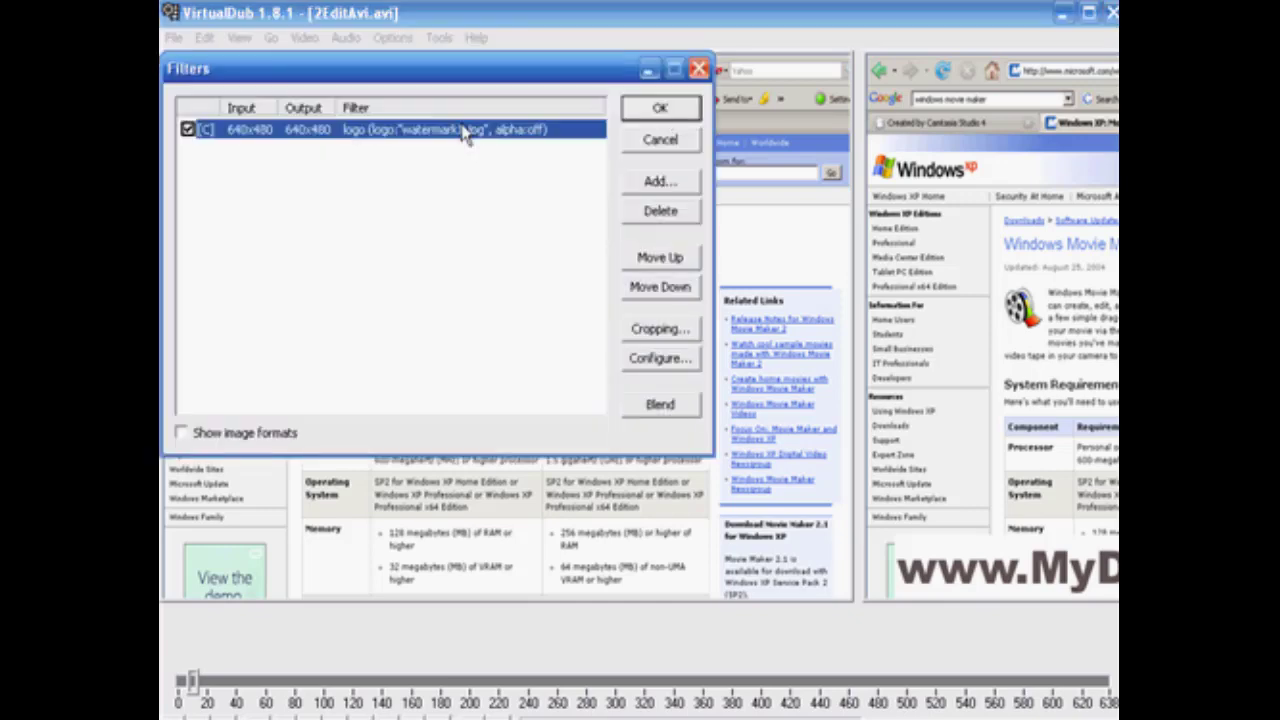
double_click(465, 130)
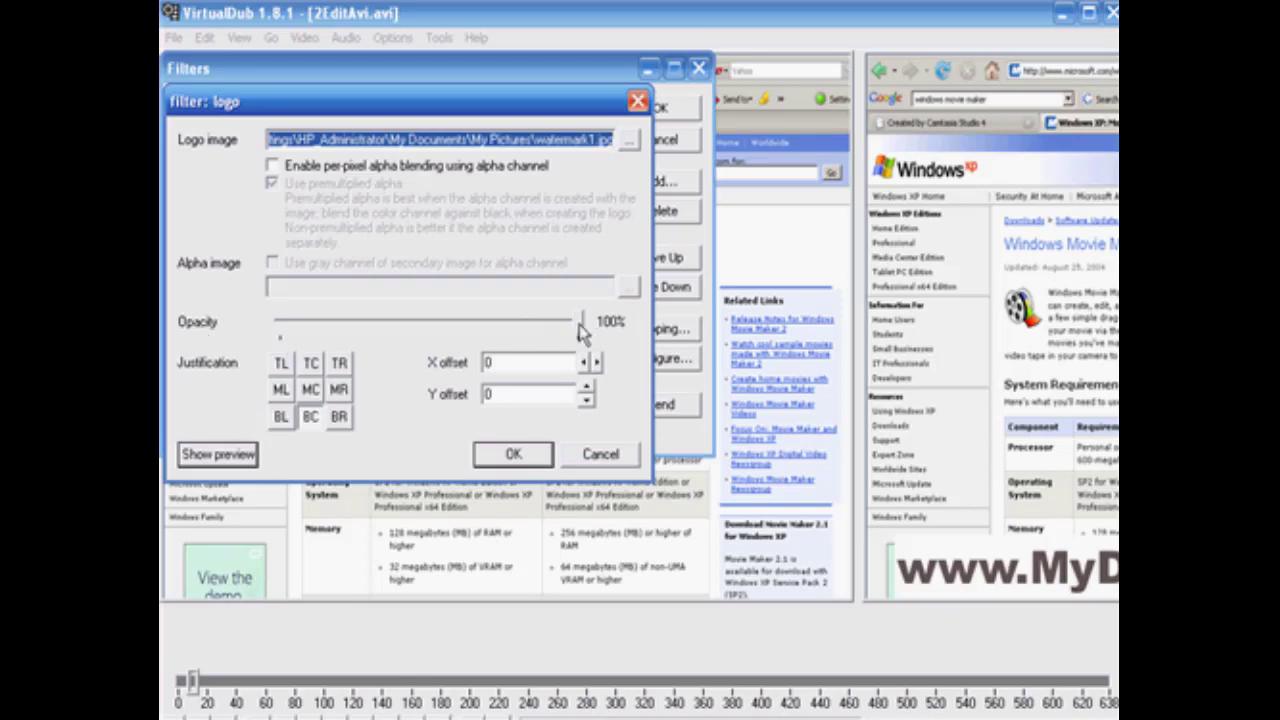
drag(580, 333, 440, 332)
click(213, 460)
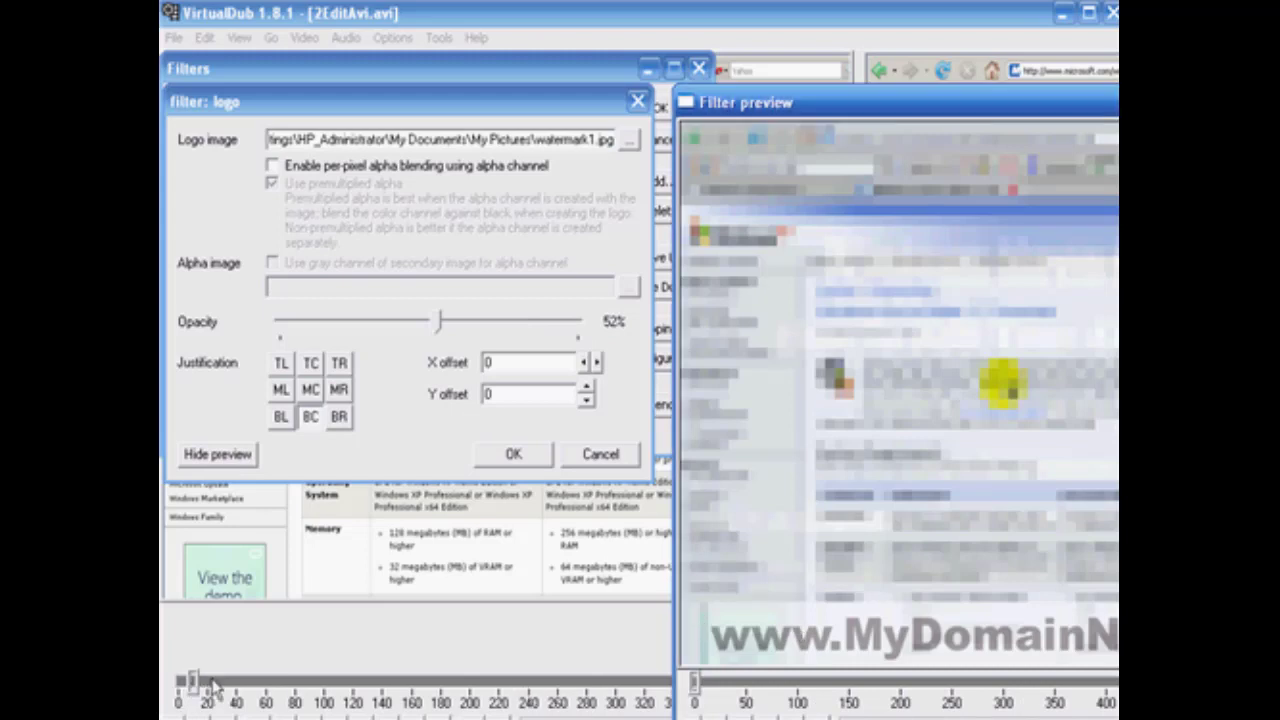
drag(437, 330, 371, 330)
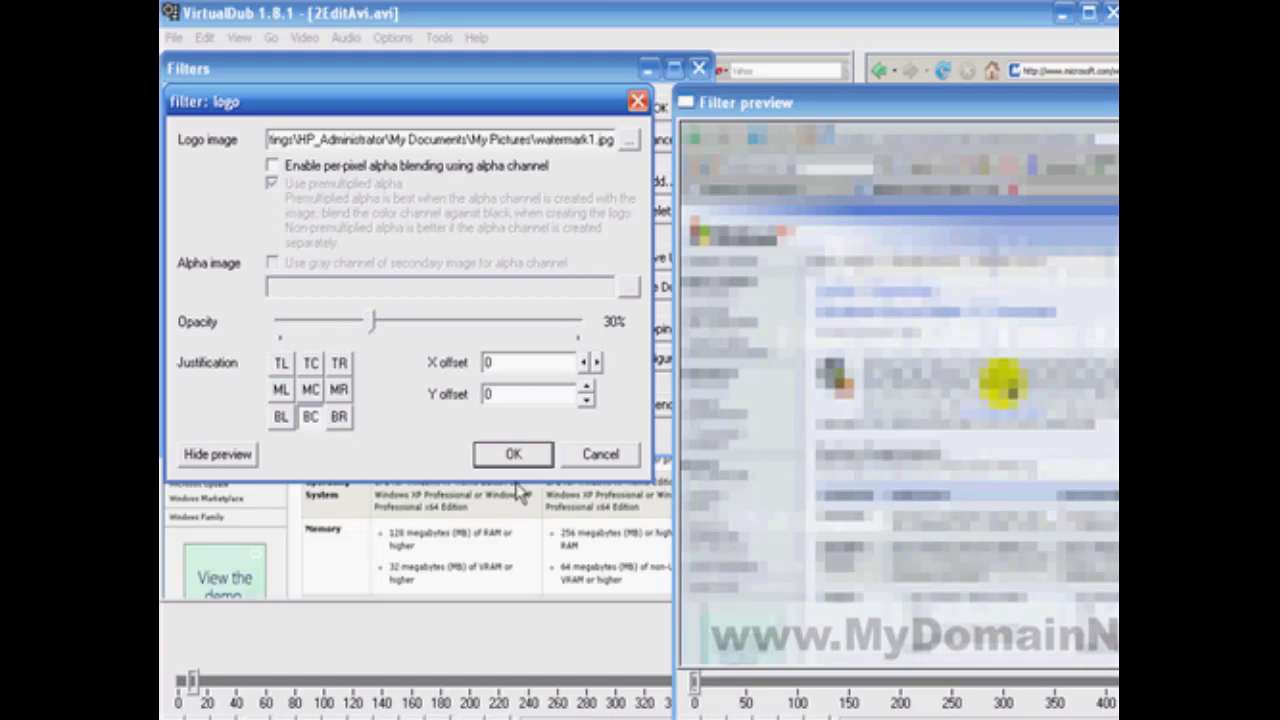
click(514, 453)
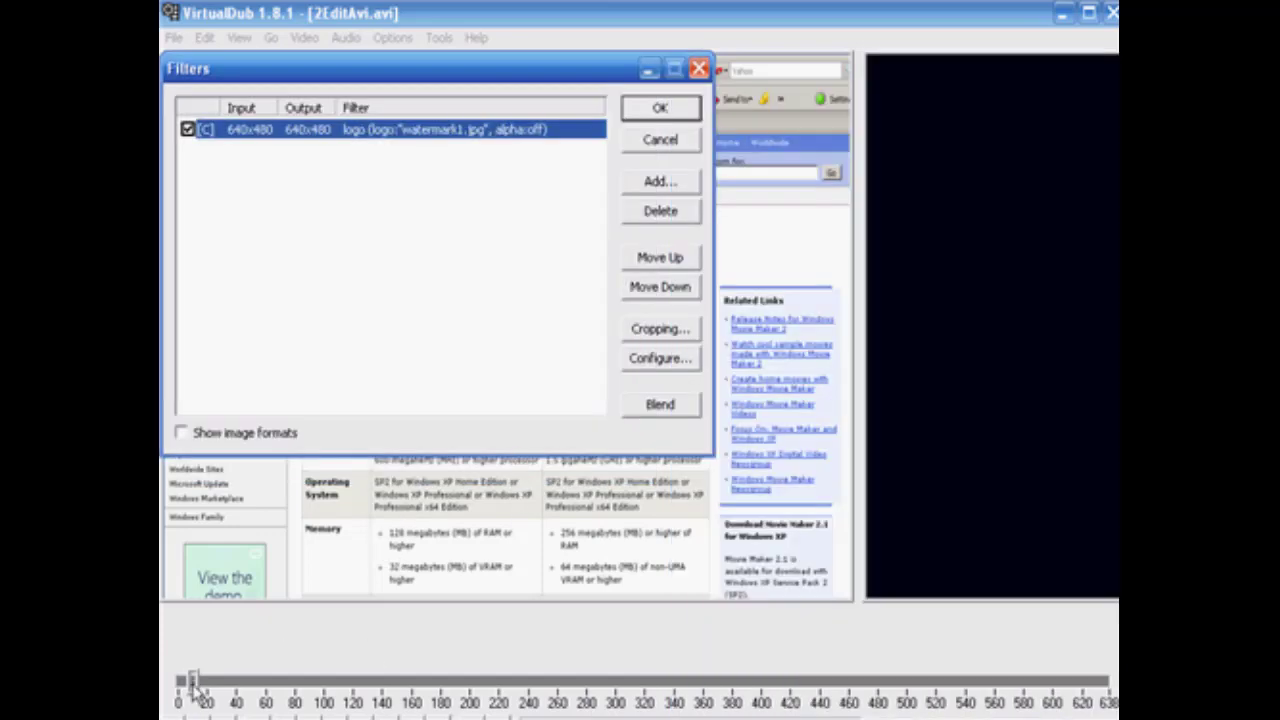
click(662, 108)
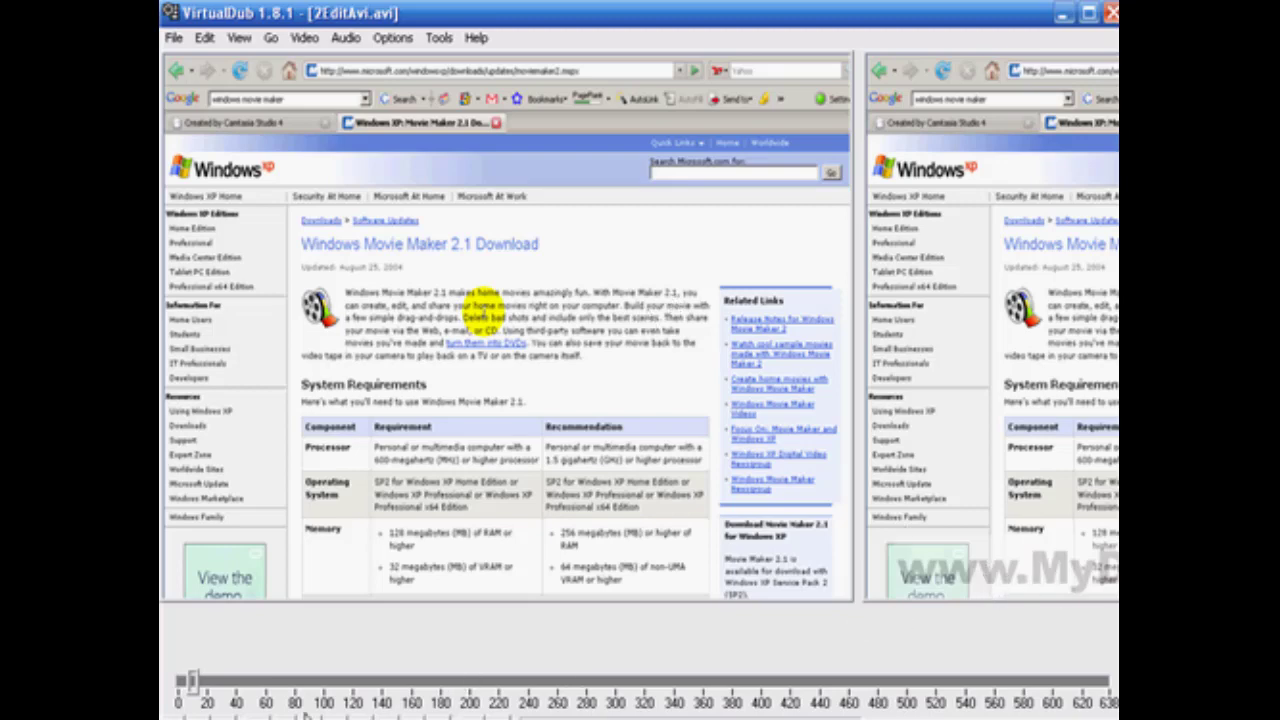
mouse_move(190, 681)
mouse_down()
mouse_move(914, 686)
mouse_move(213, 683)
mouse_up()
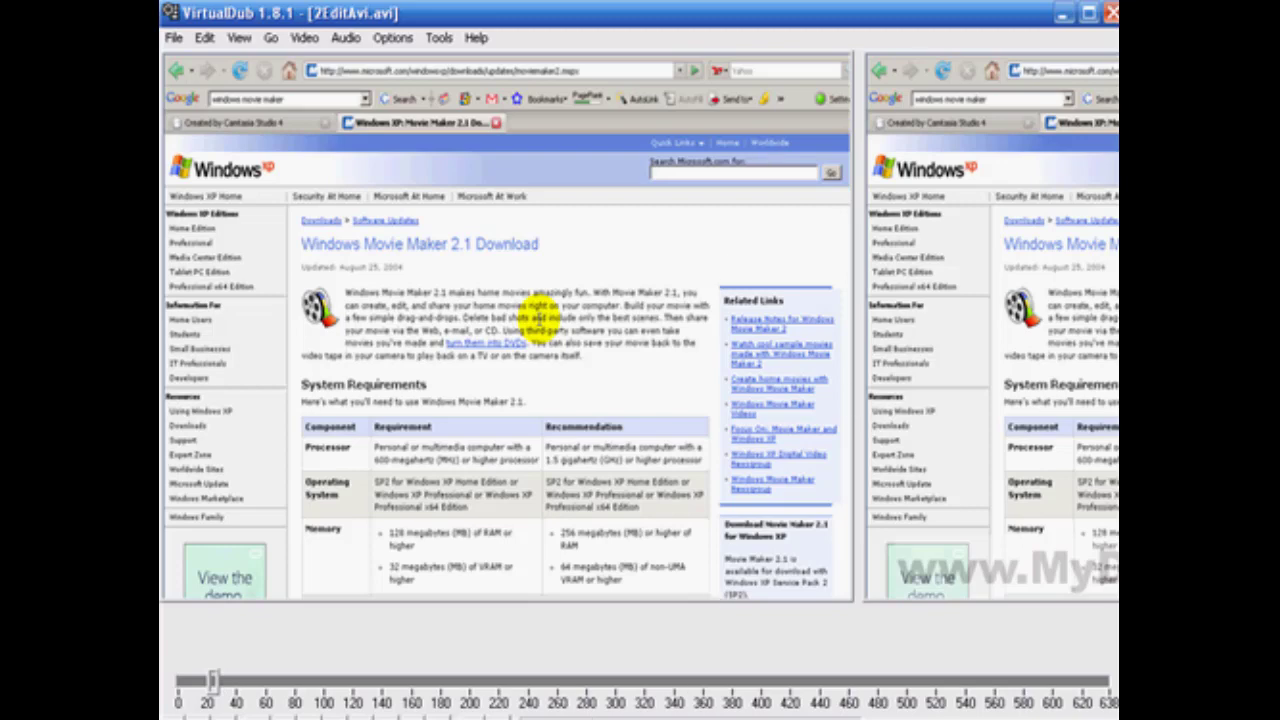
Save the filtered video as watermark.avi in the CamStudioTester folder, overwriting the existing file.
click(175, 38)
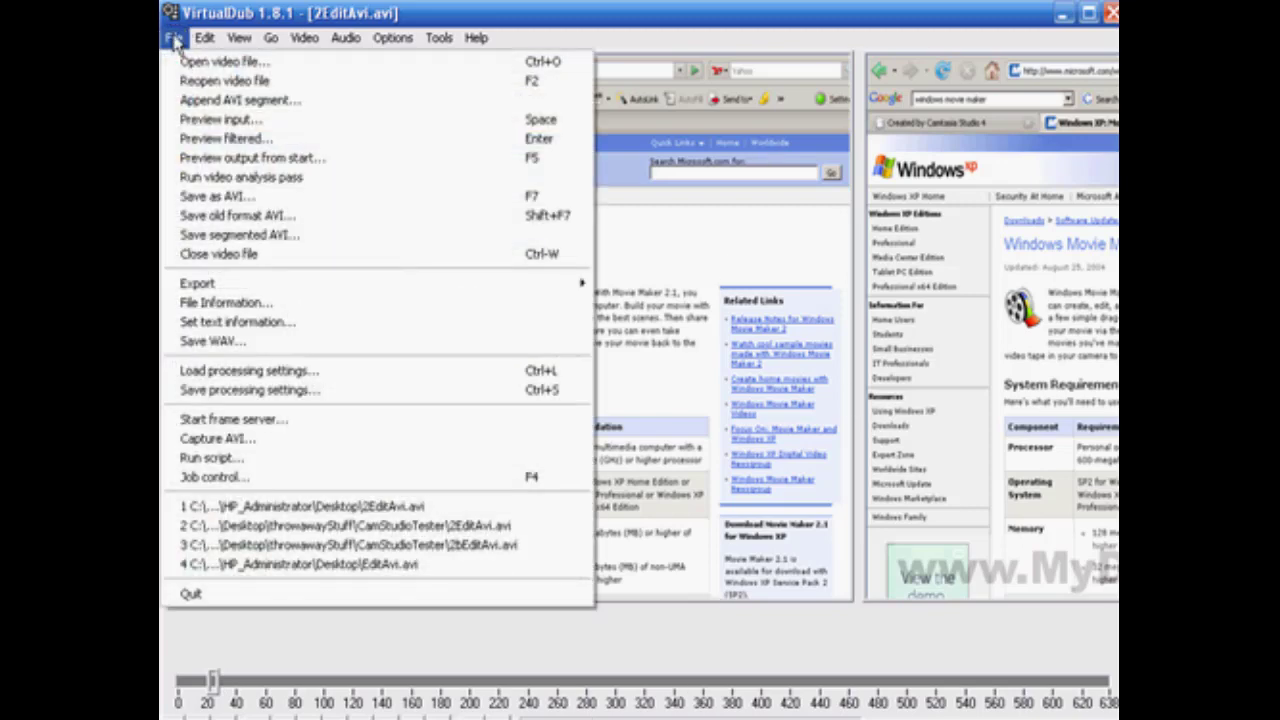
click(215, 196)
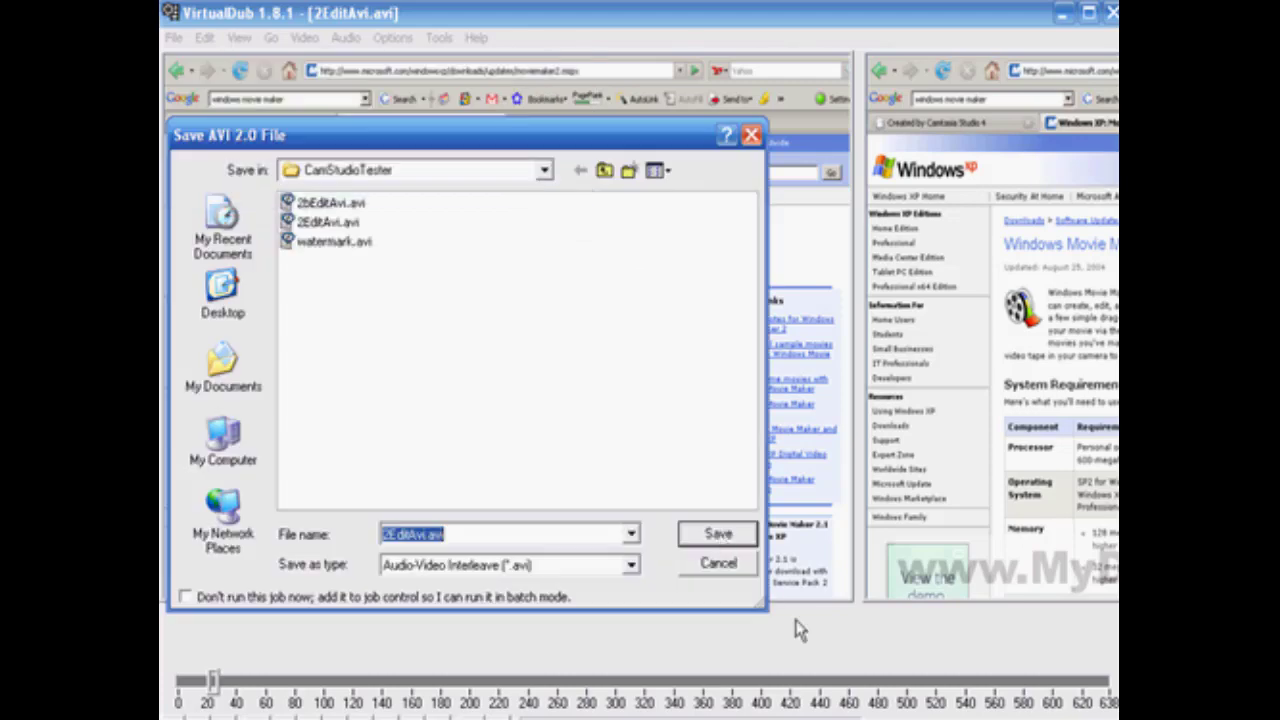
click(318, 245)
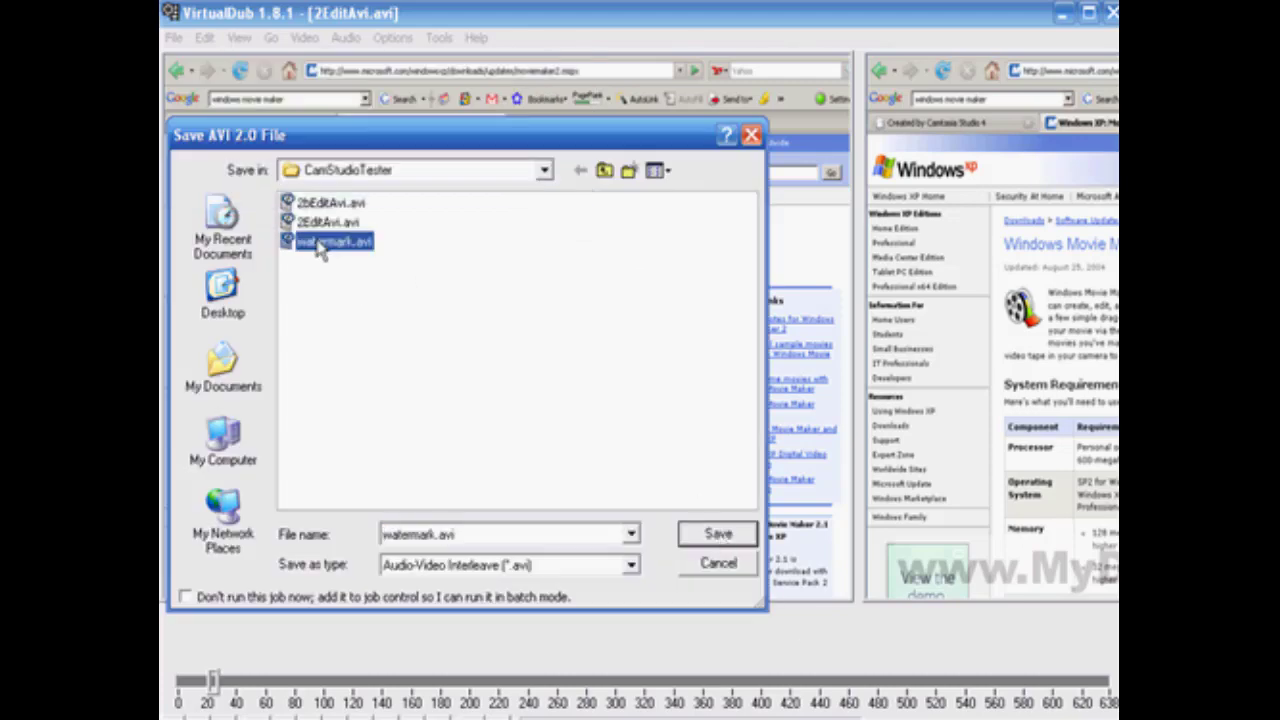
click(722, 536)
click(586, 414)
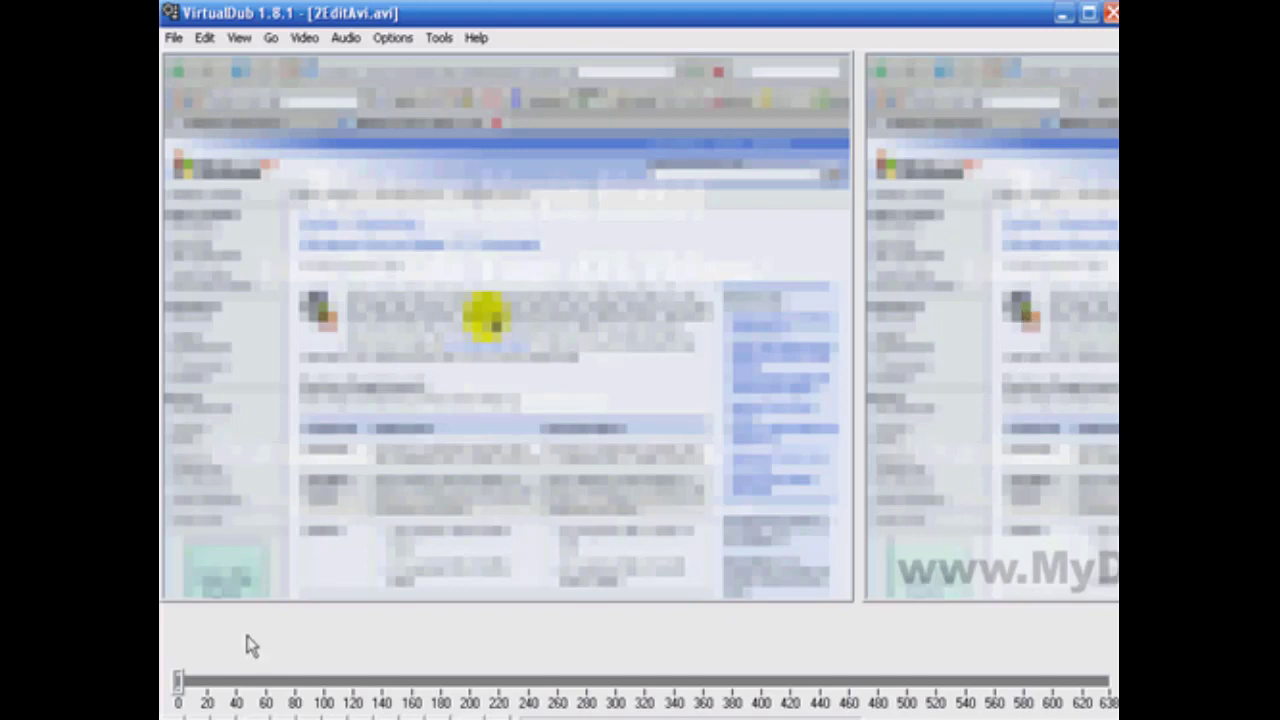
Open Windows Movie Maker and import watermark.avi from CamStudioTester, with clips created for video files.
click(162, 718)
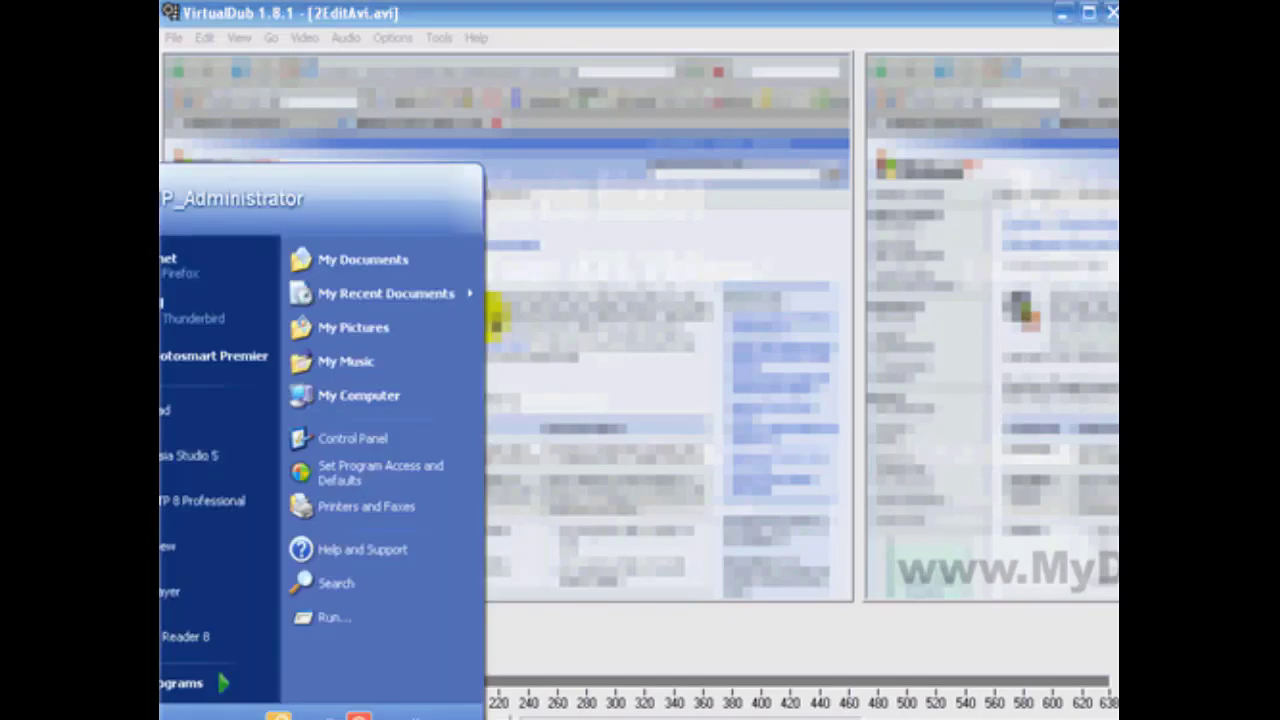
mouse_move(163, 690)
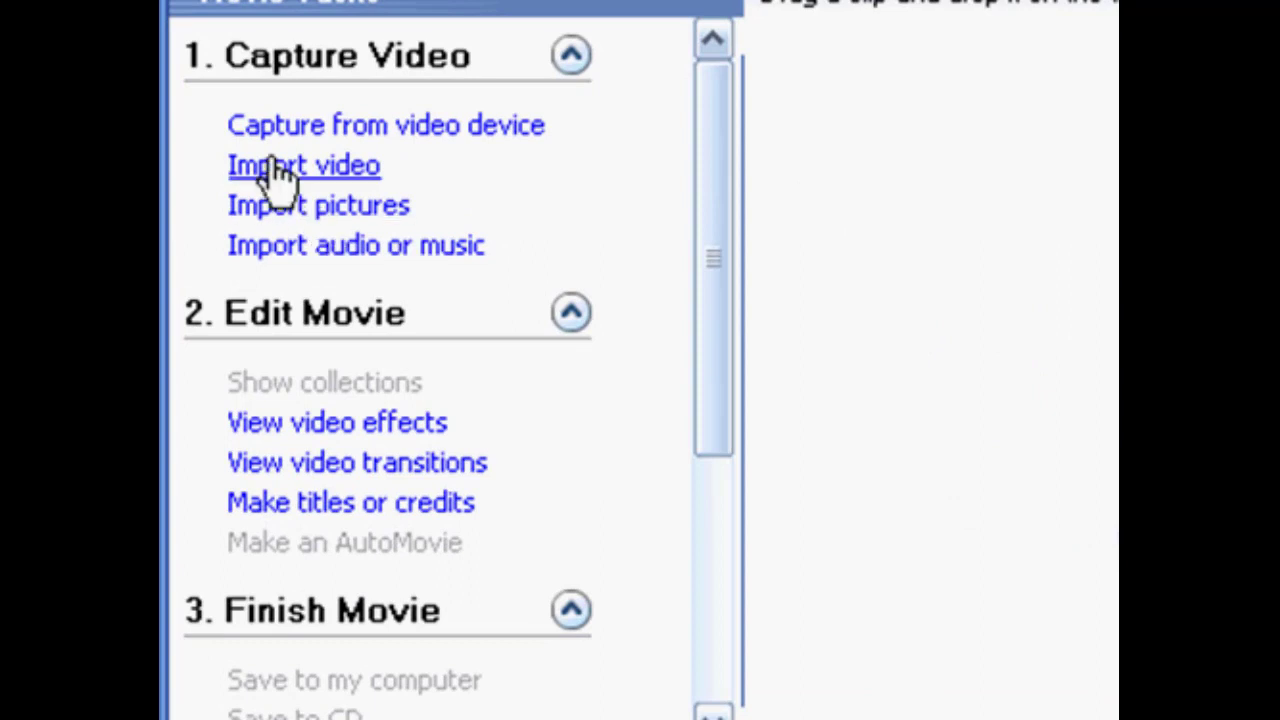
click(282, 180)
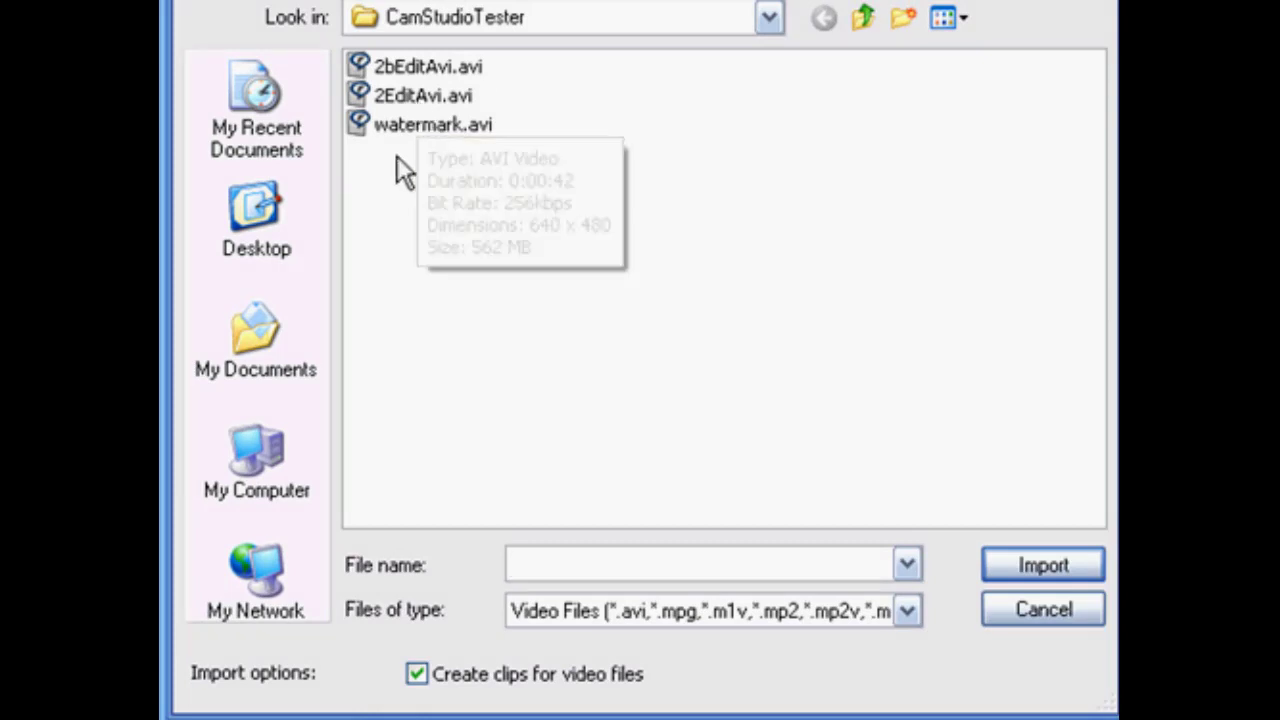
click(417, 124)
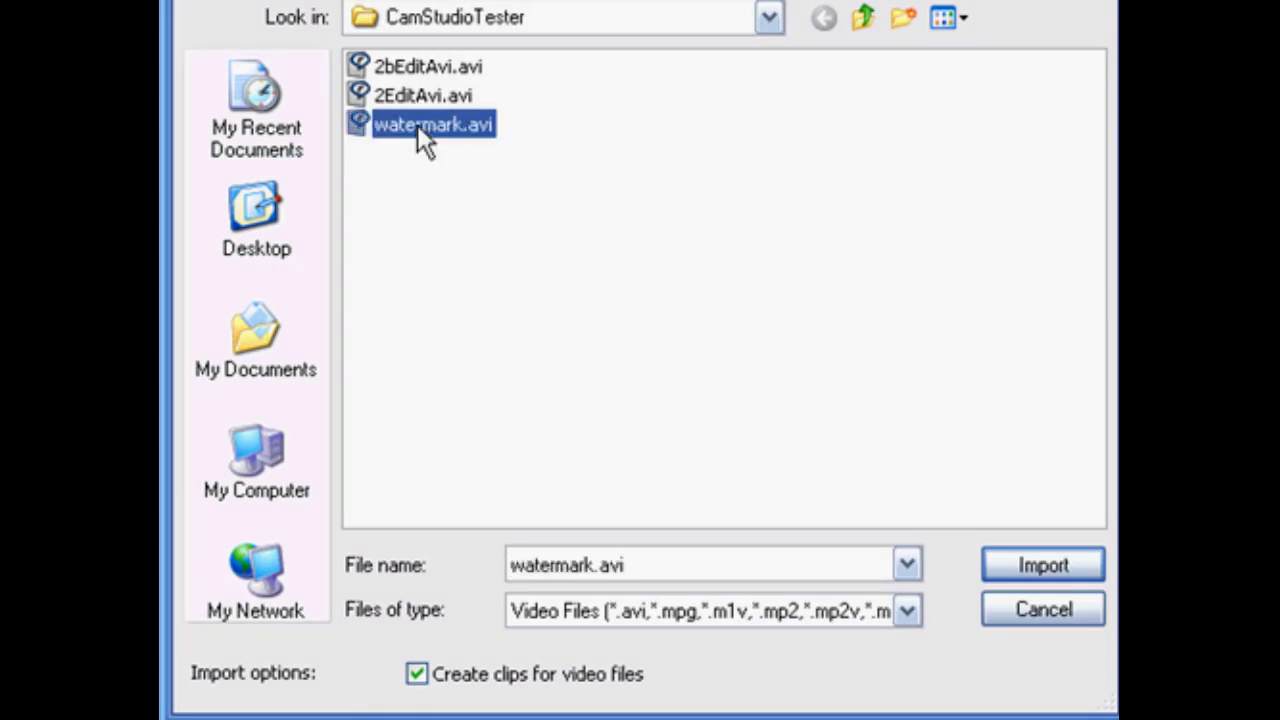
click(1093, 574)
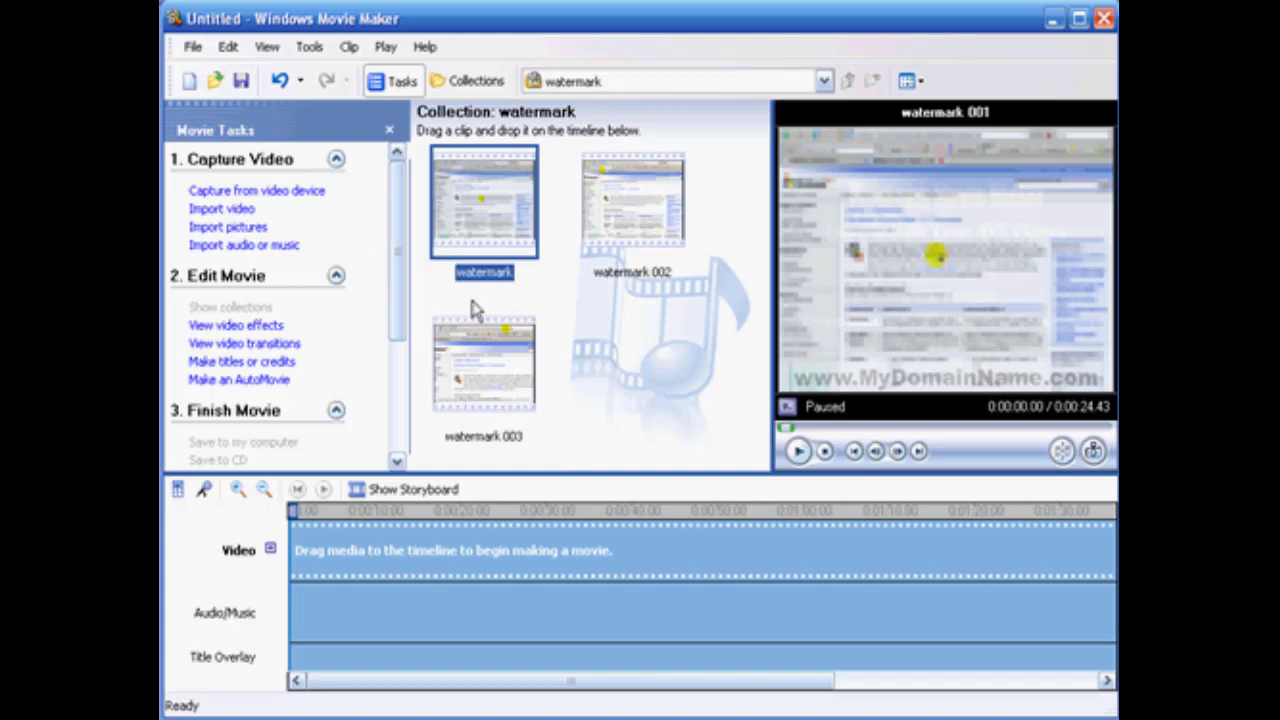
Select all the watermark clips in the collection and place them at the start of the timeline's video track.
right_click(590, 325)
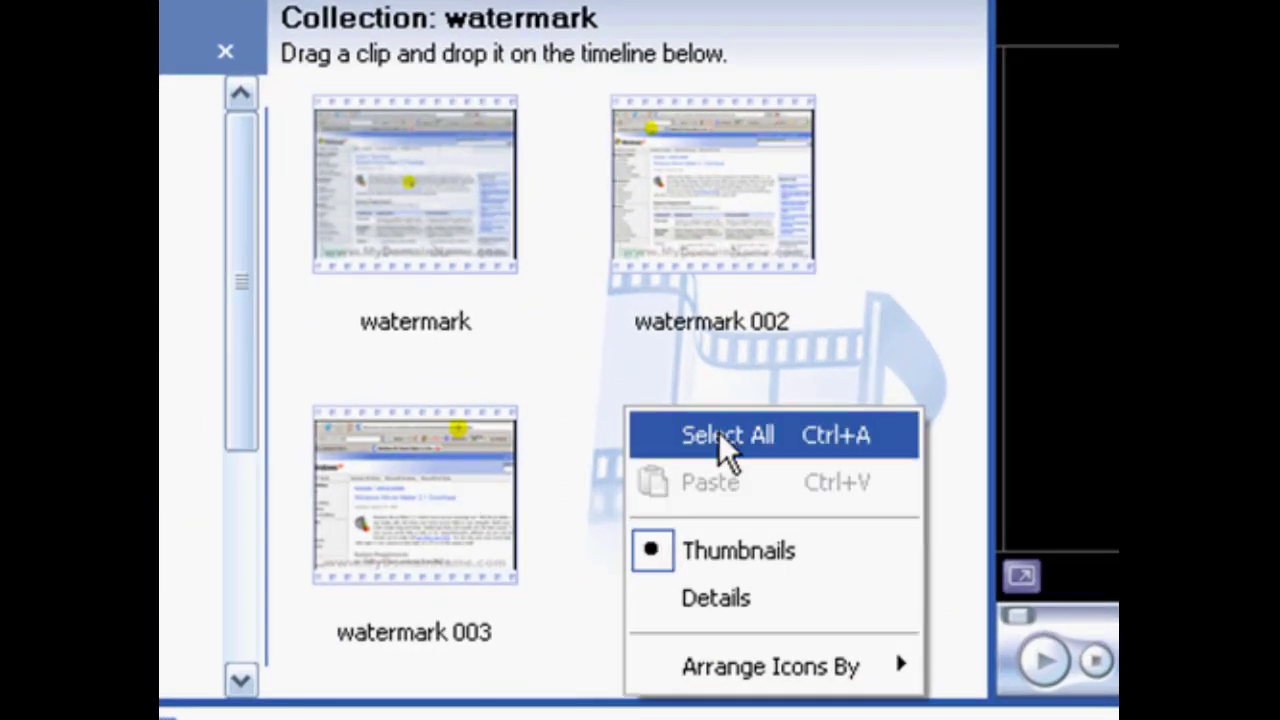
click(719, 438)
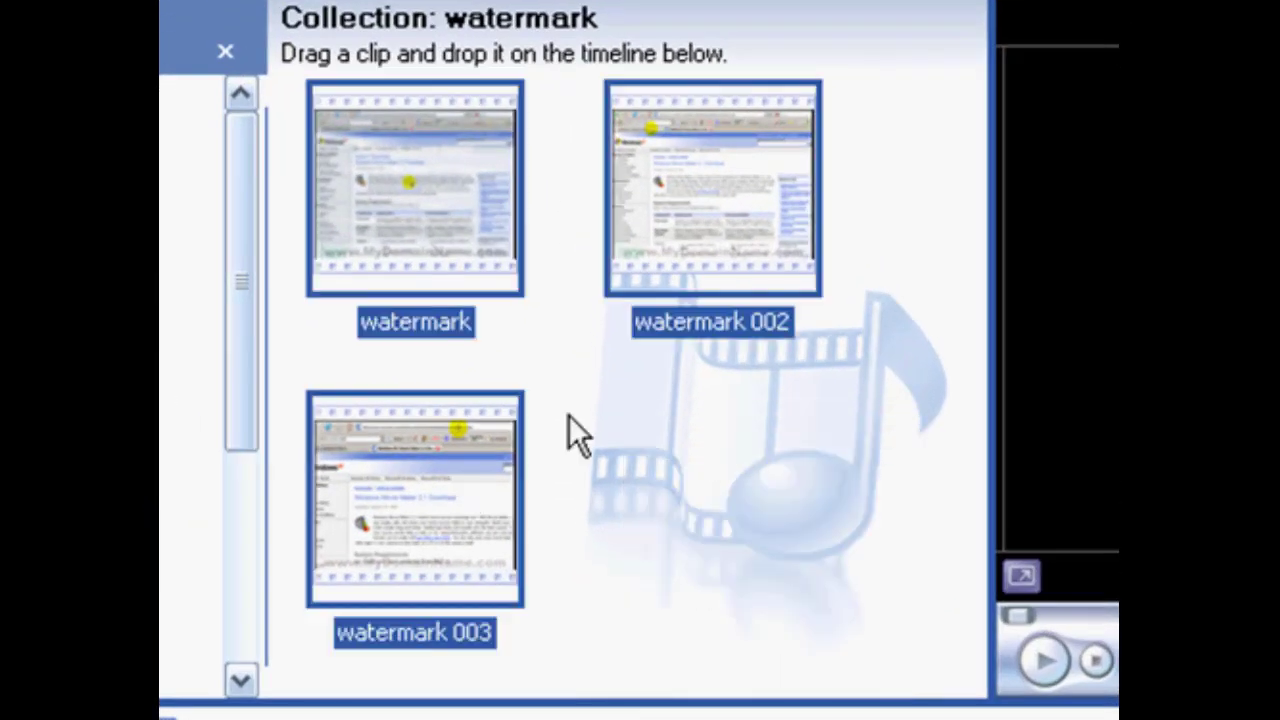
drag(425, 230, 400, 548)
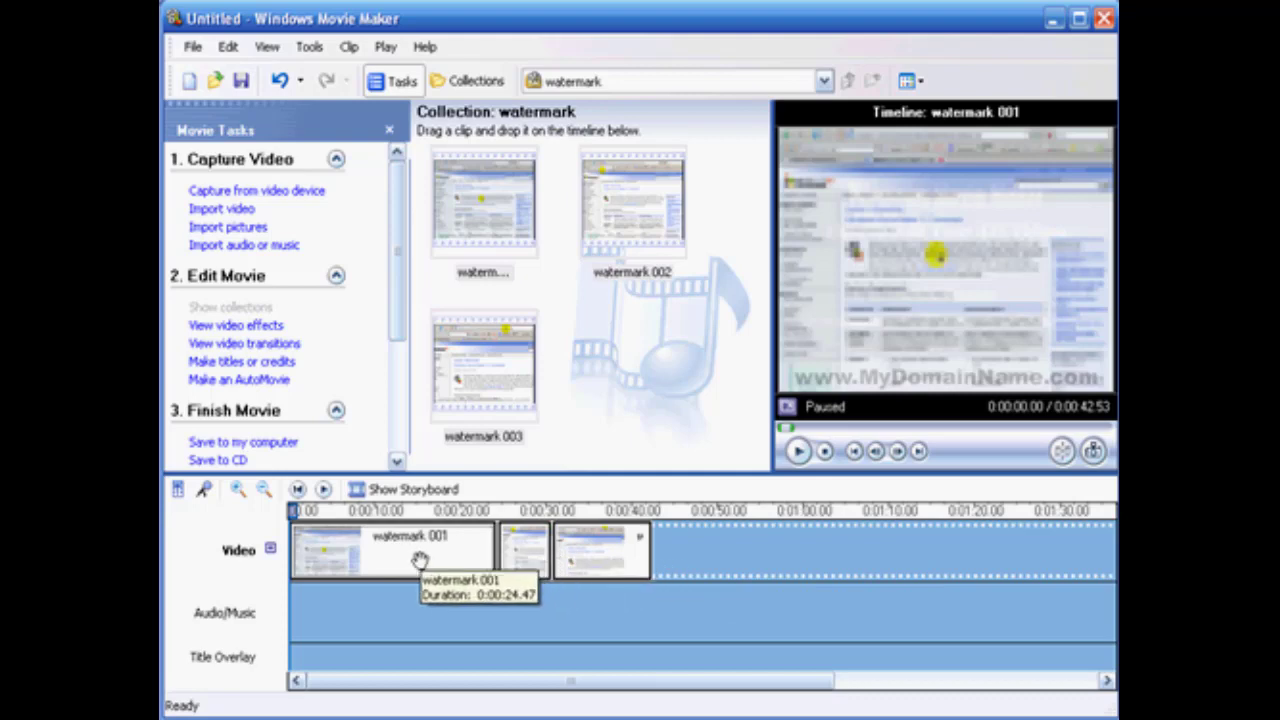
Import titleclip1.jpg from My Pictures and place it at both the start and the end of the timeline's video track.
click(226, 228)
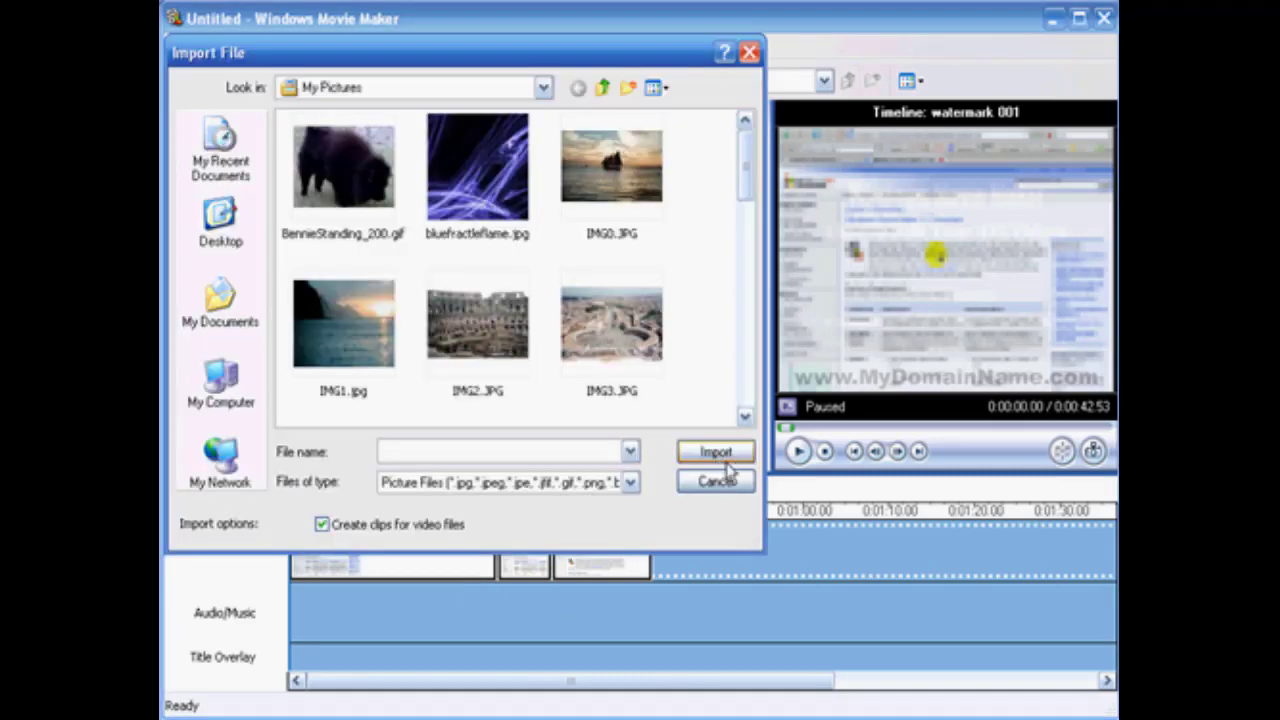
drag(747, 185, 740, 400)
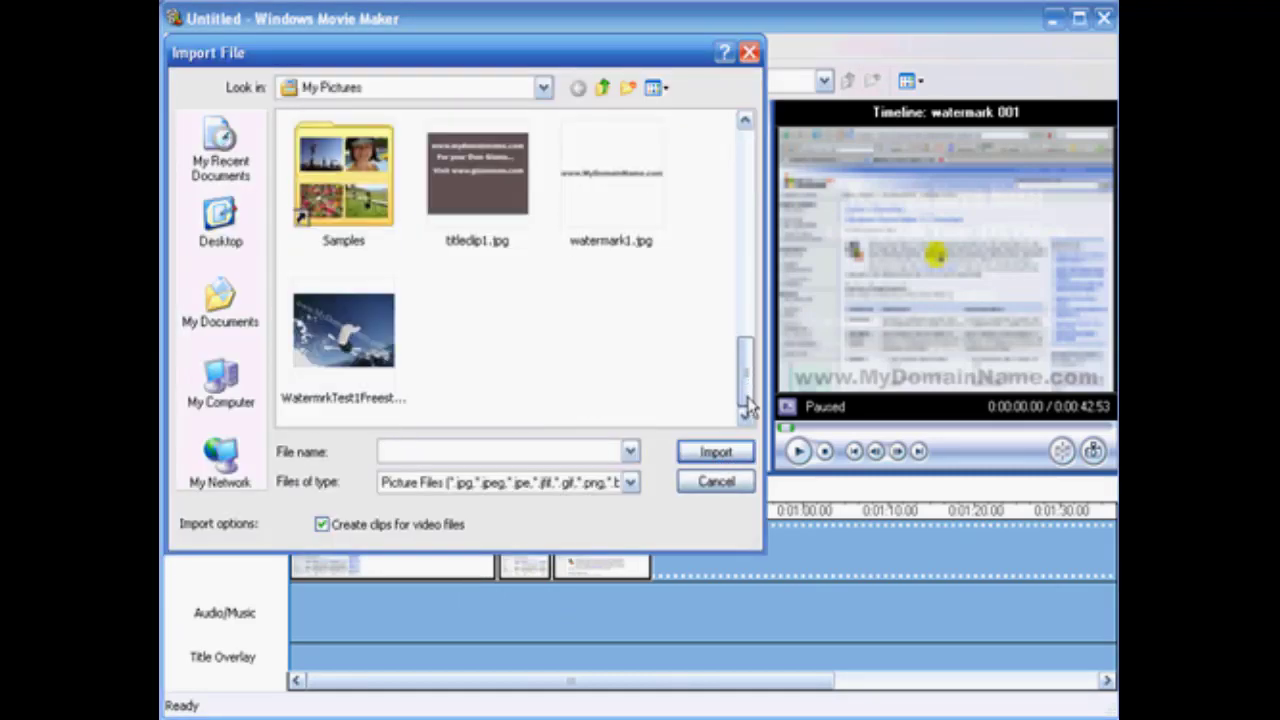
double_click(477, 177)
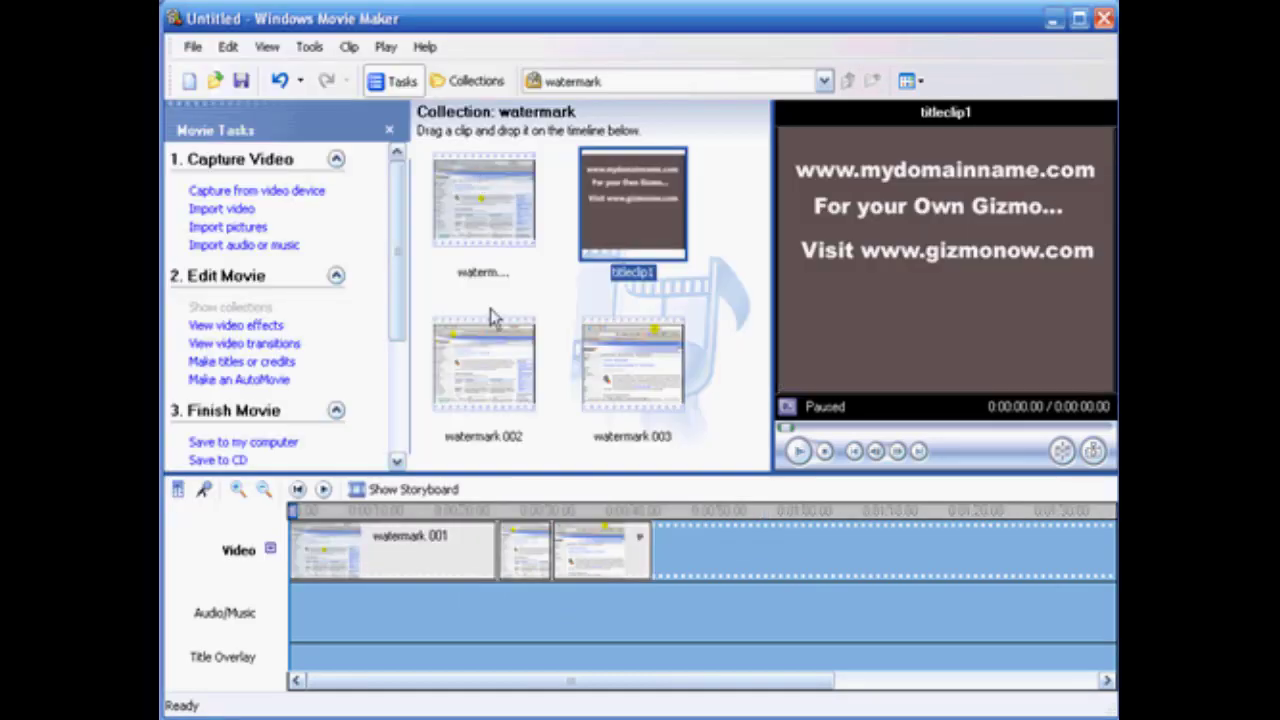
drag(635, 190, 307, 560)
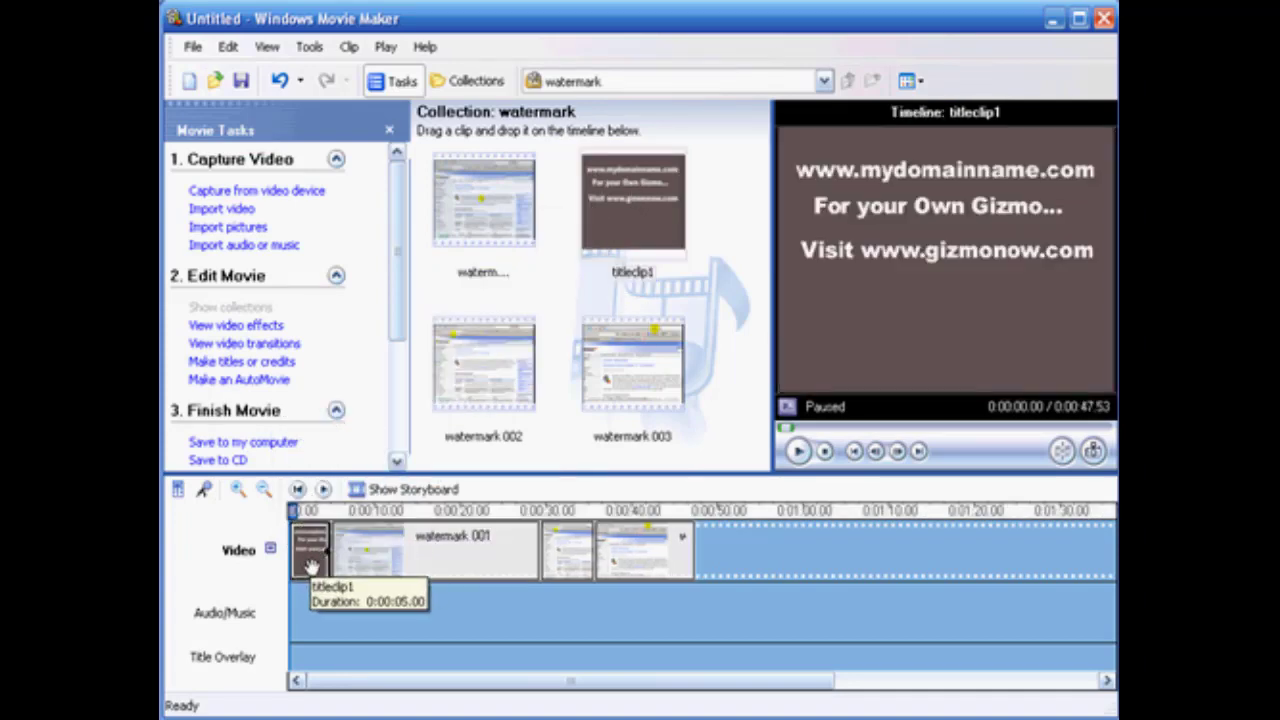
drag(627, 203, 706, 545)
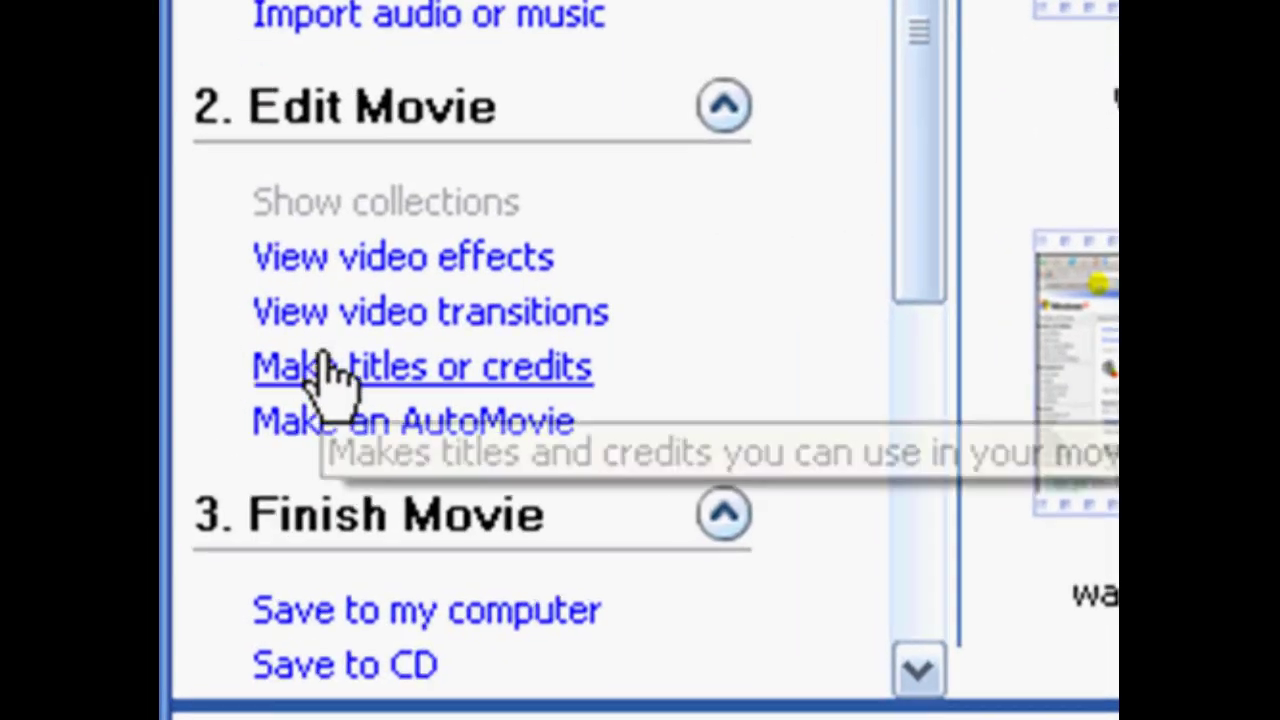
click(327, 378)
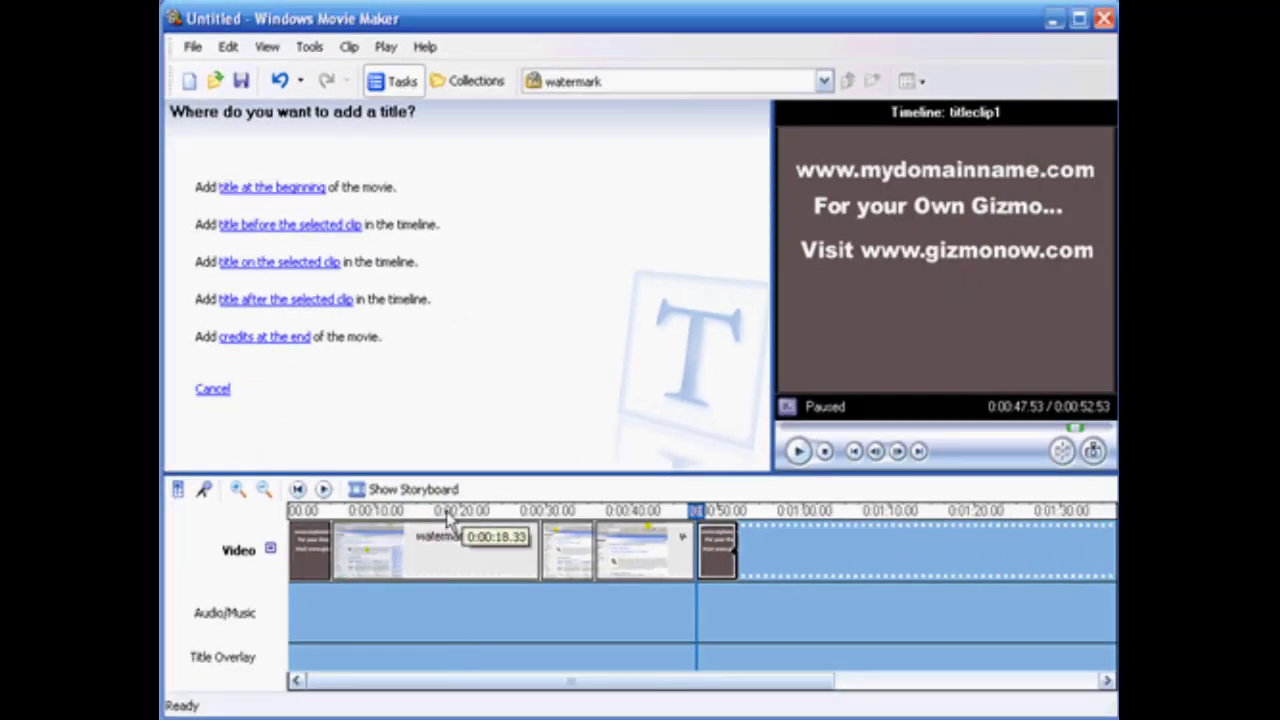
click(448, 530)
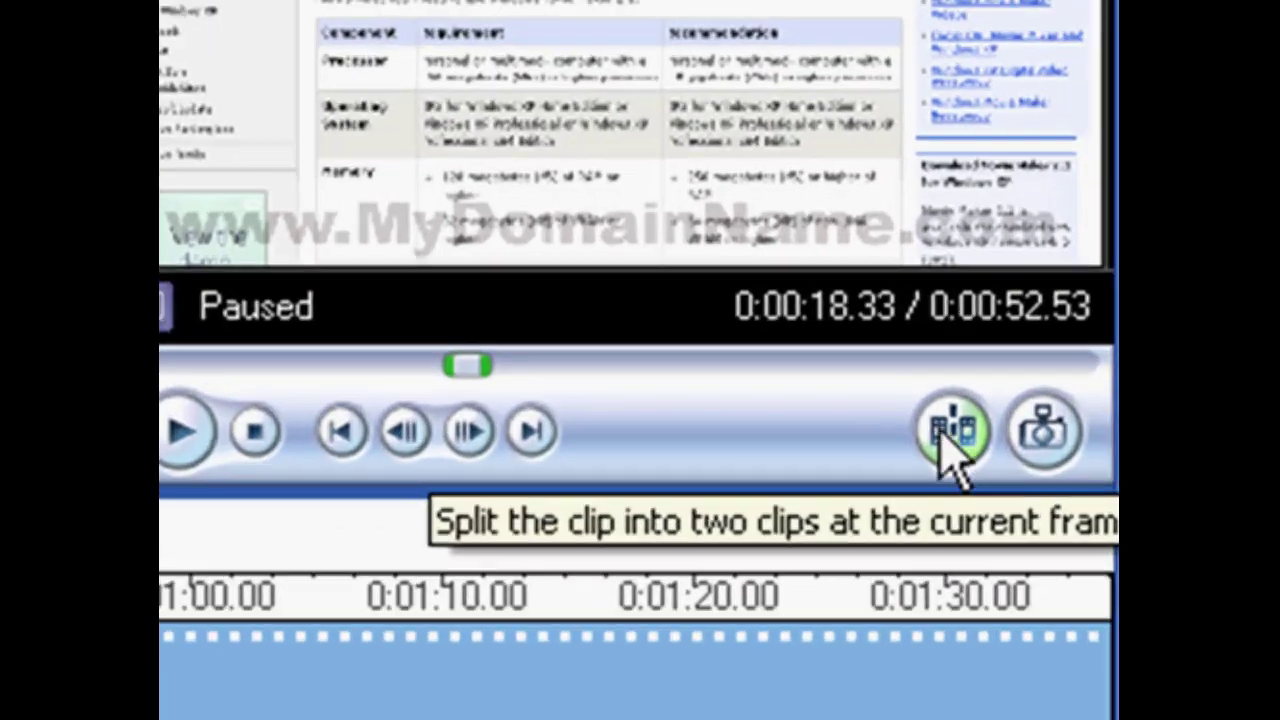
click(1006, 444)
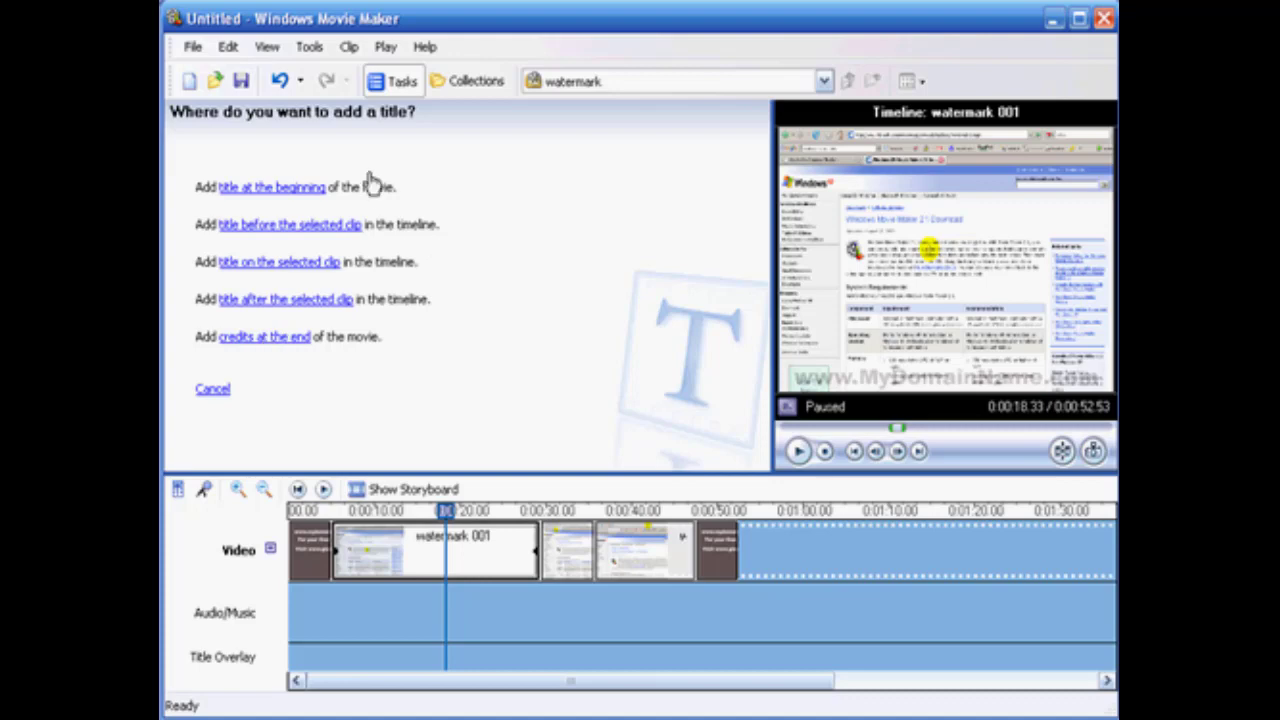
click(248, 189)
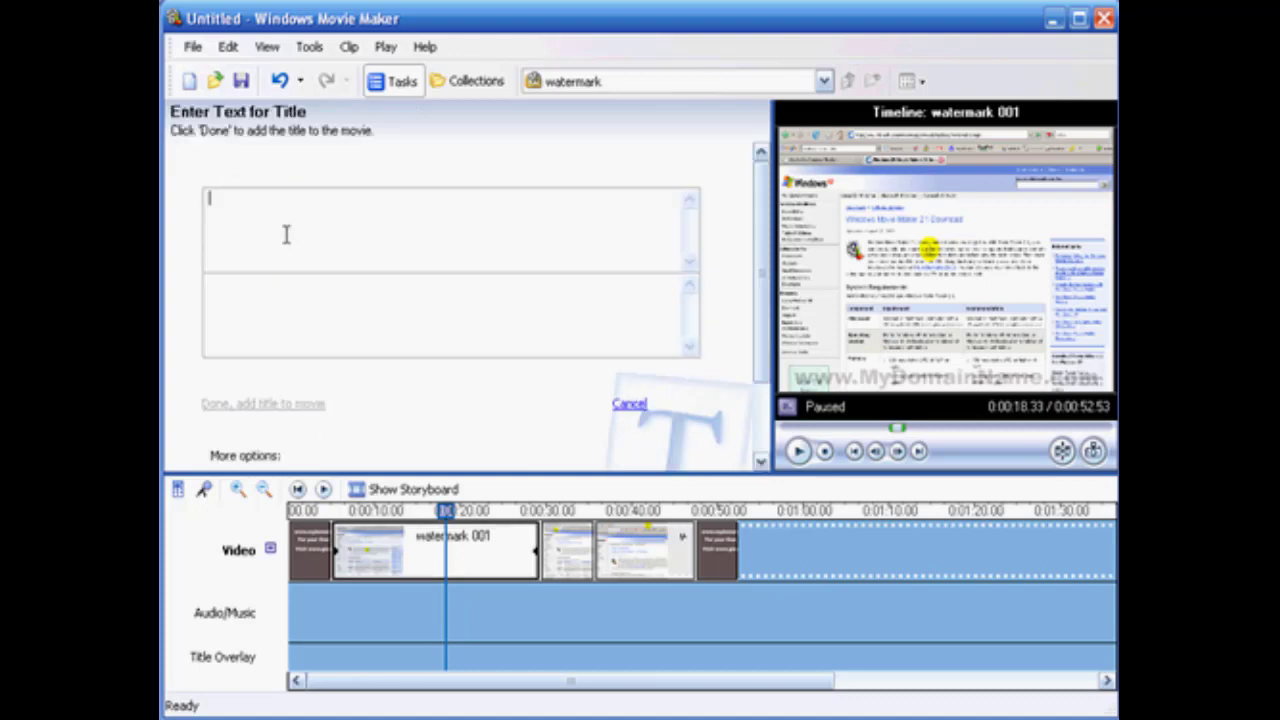
scroll(760, 325, down, 3)
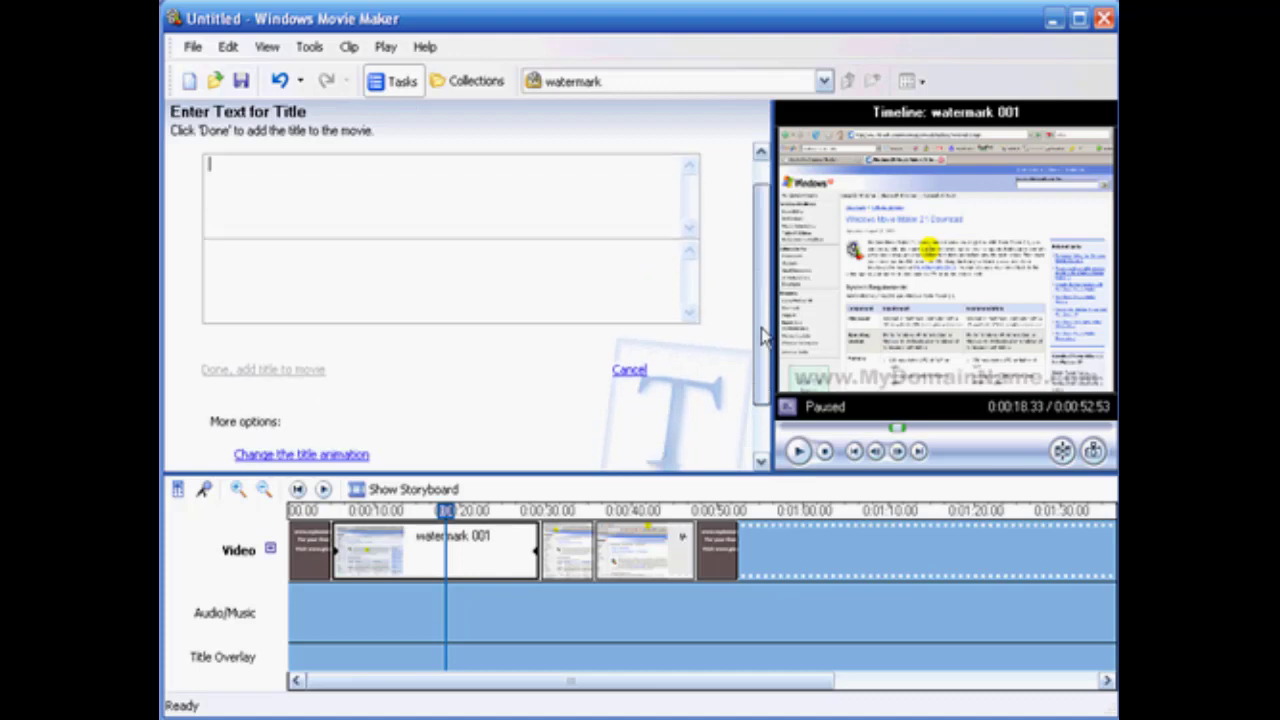
scroll(620, 300, up, 3)
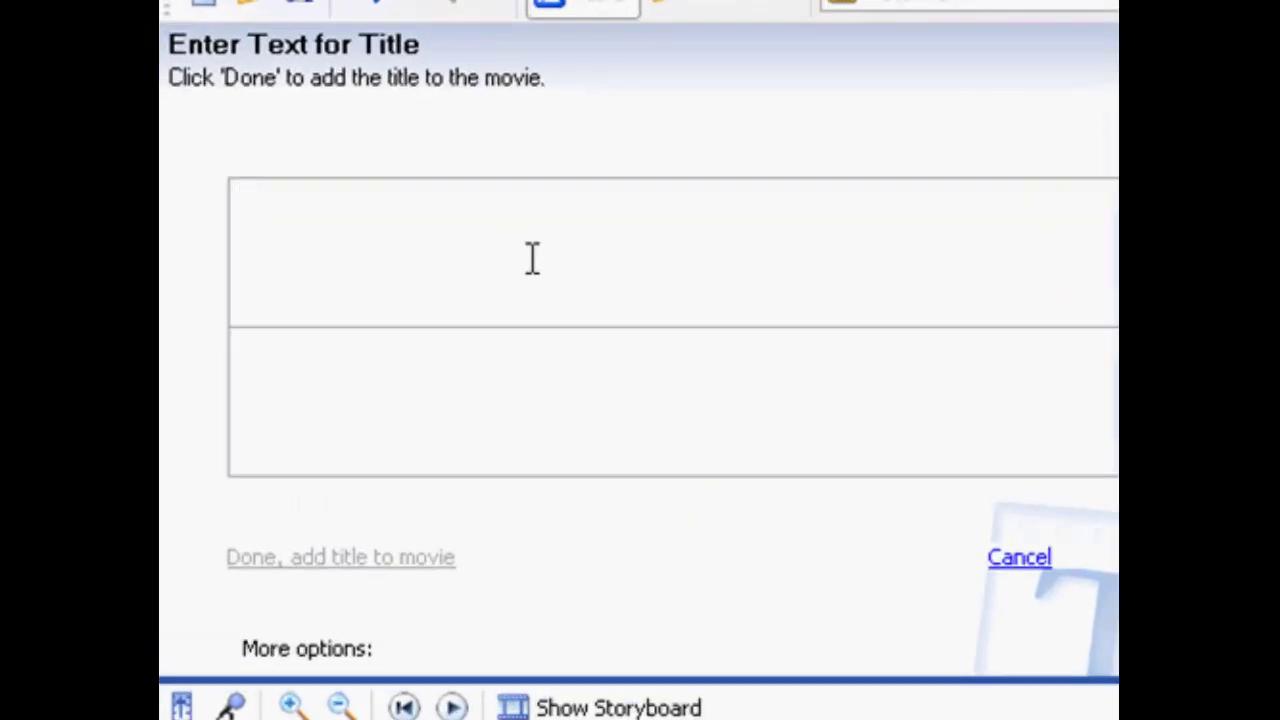
text(www)
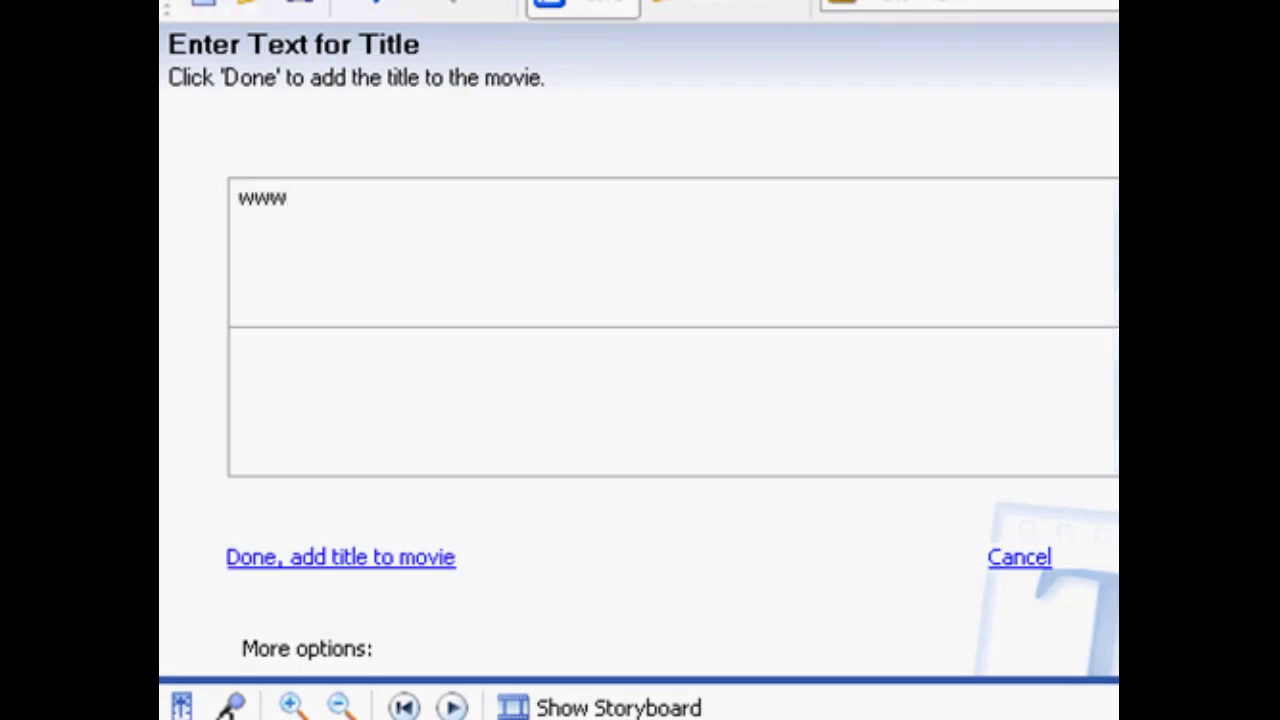
text(.mydomai)
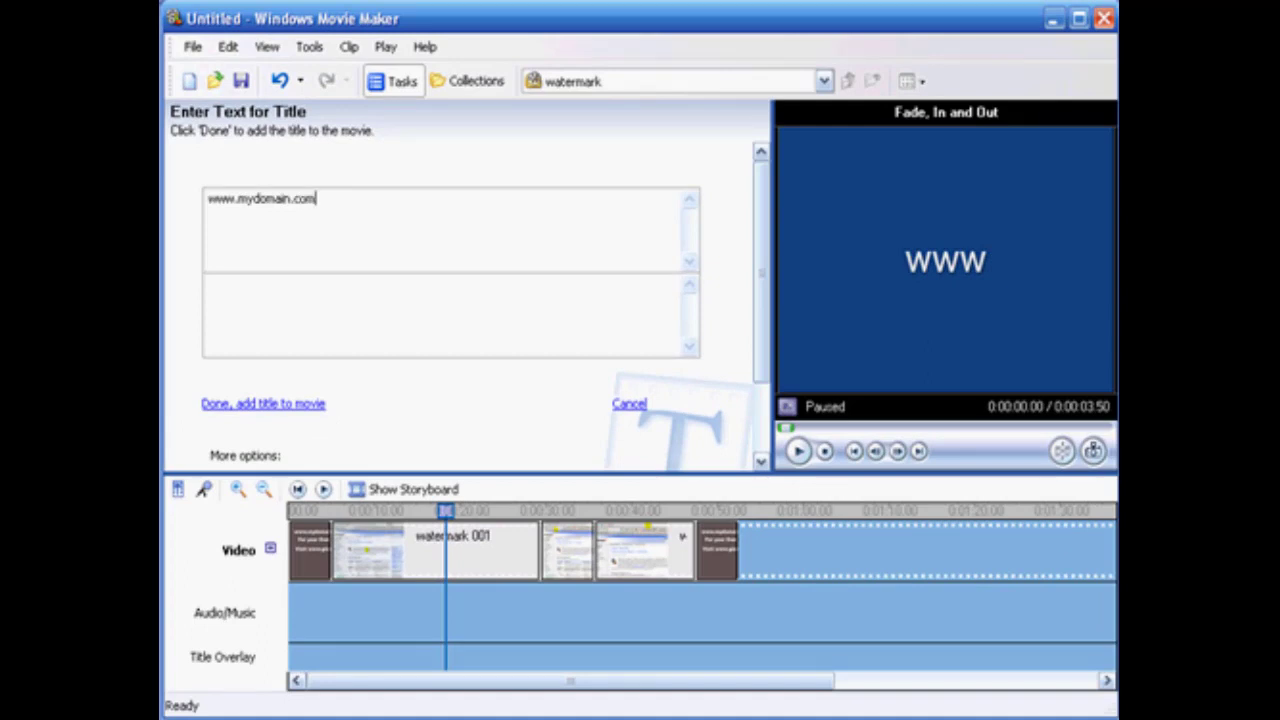
text(n.com)
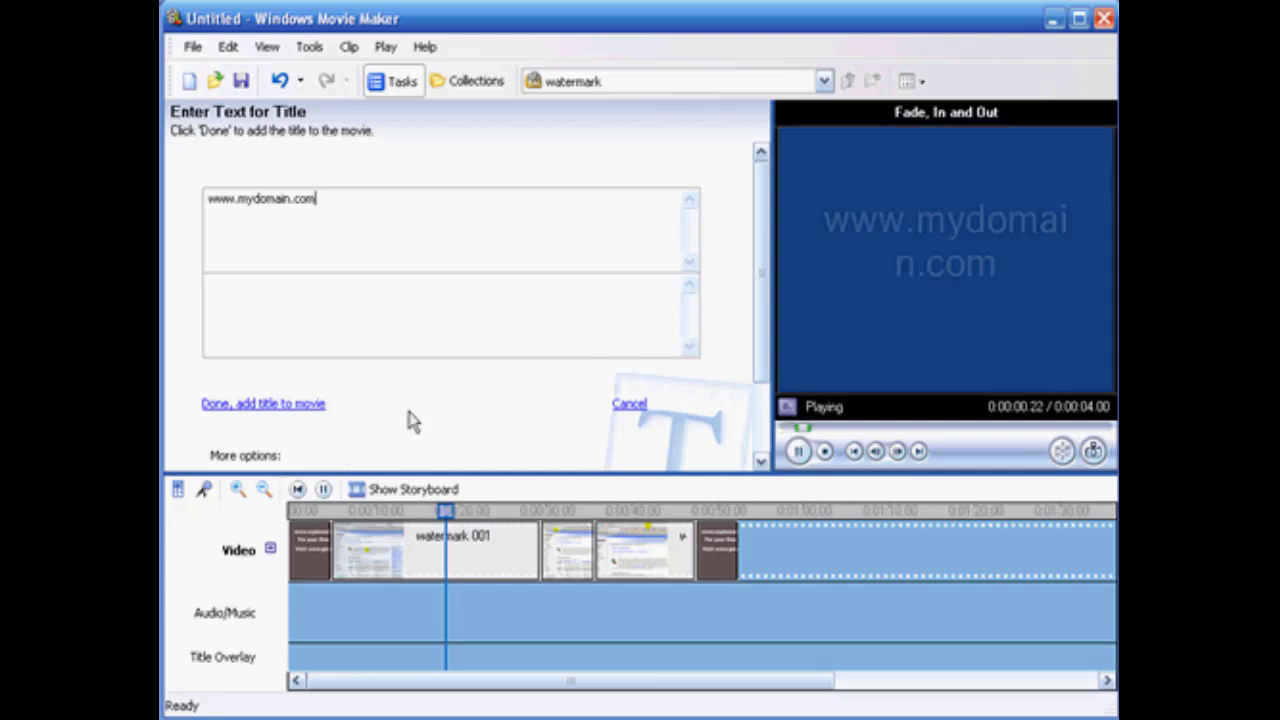
Look through the title animations and add the title to the movie with the Fade, In and Out animation.
scroll(756, 306, down, 2)
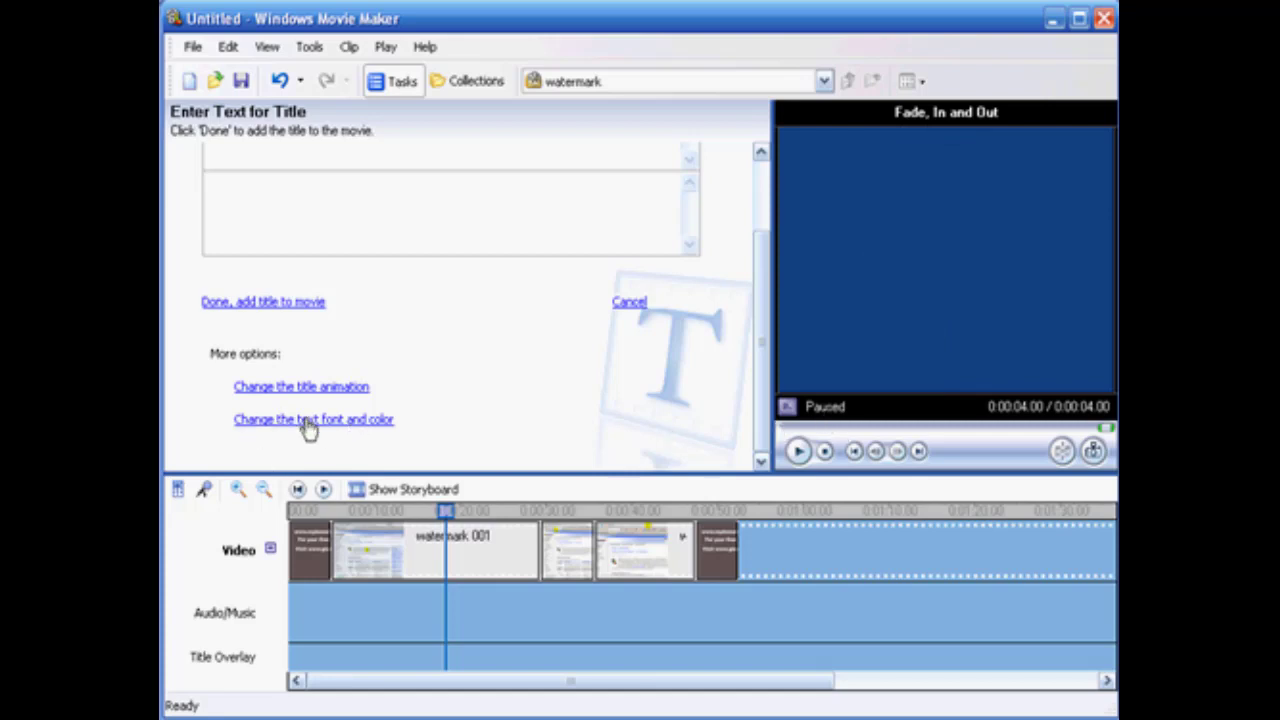
click(292, 388)
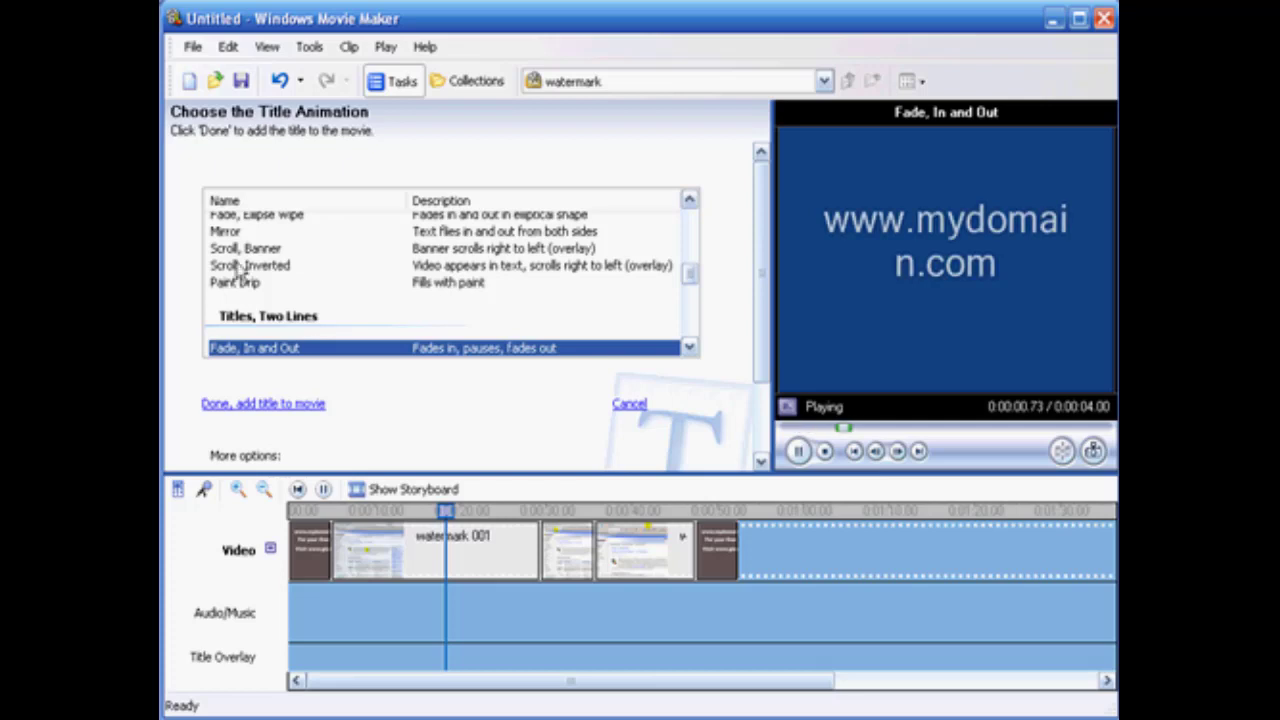
mouse_move(692, 276)
mouse_down()
mouse_move(689, 286)
mouse_move(689, 252)
mouse_up()
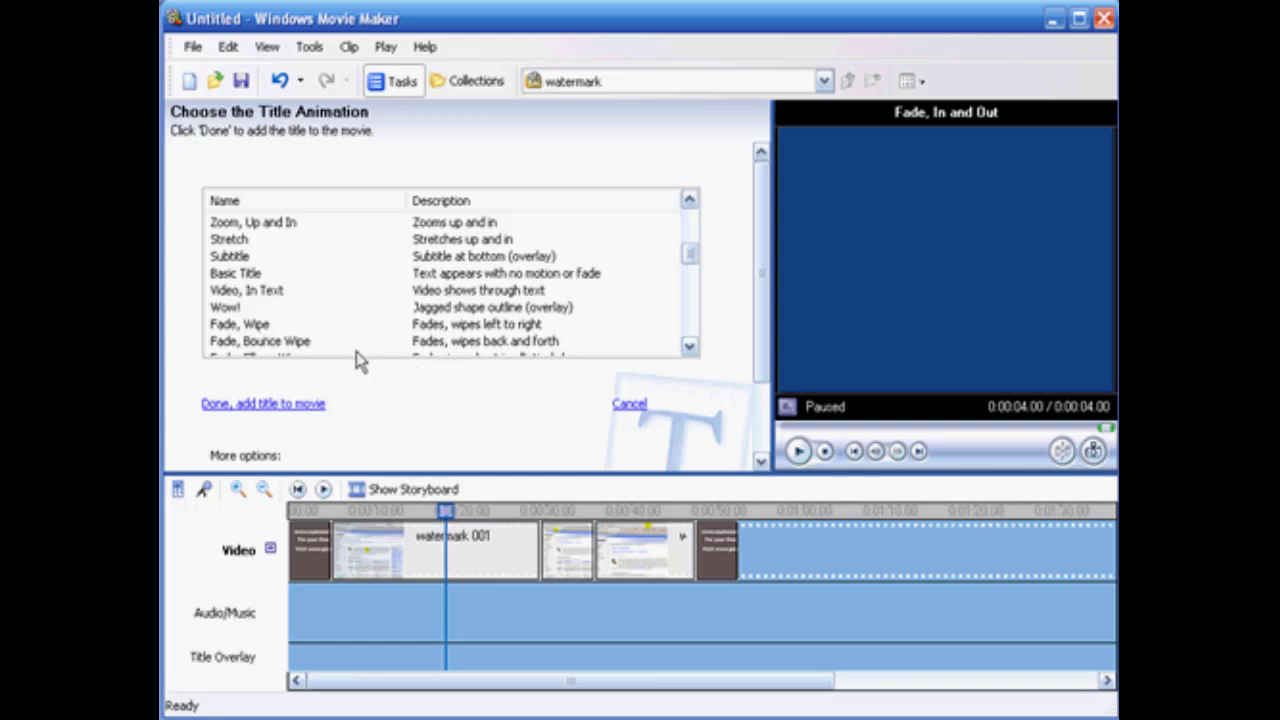
click(263, 405)
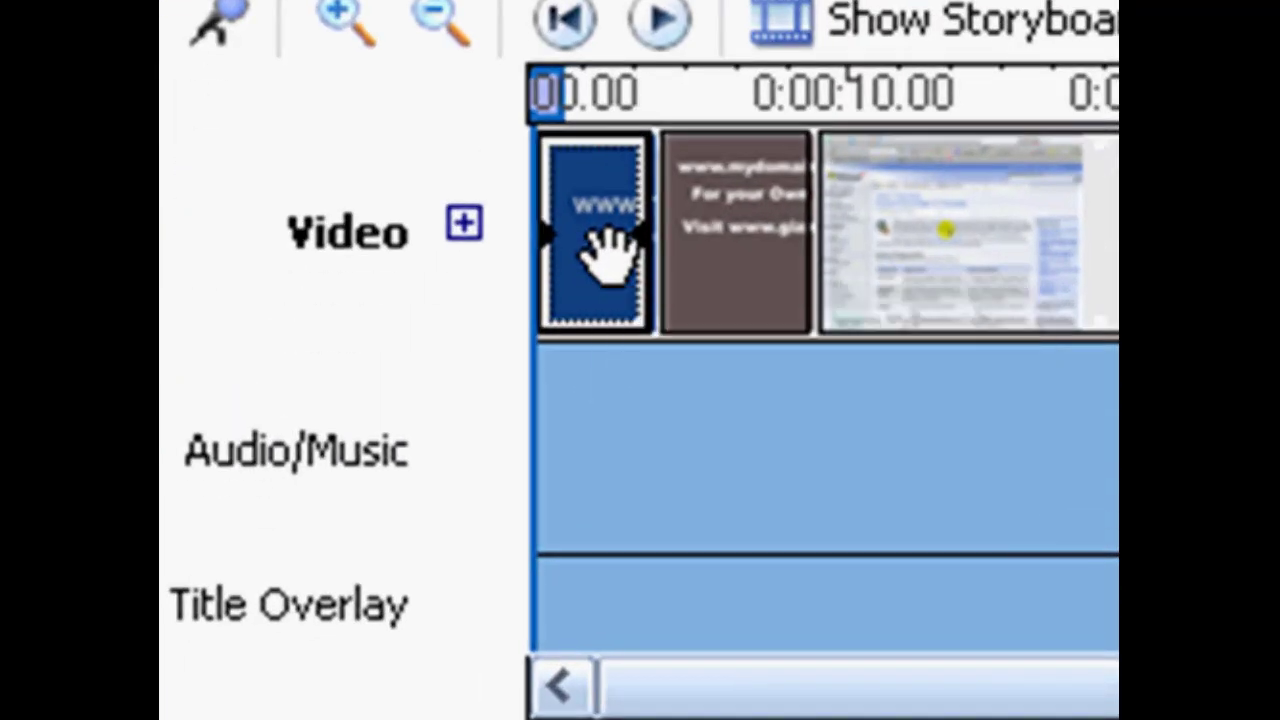
mouse_move(605, 250)
mouse_down()
mouse_move(603, 600)
mouse_move(607, 585)
mouse_move(163, 700)
mouse_up()
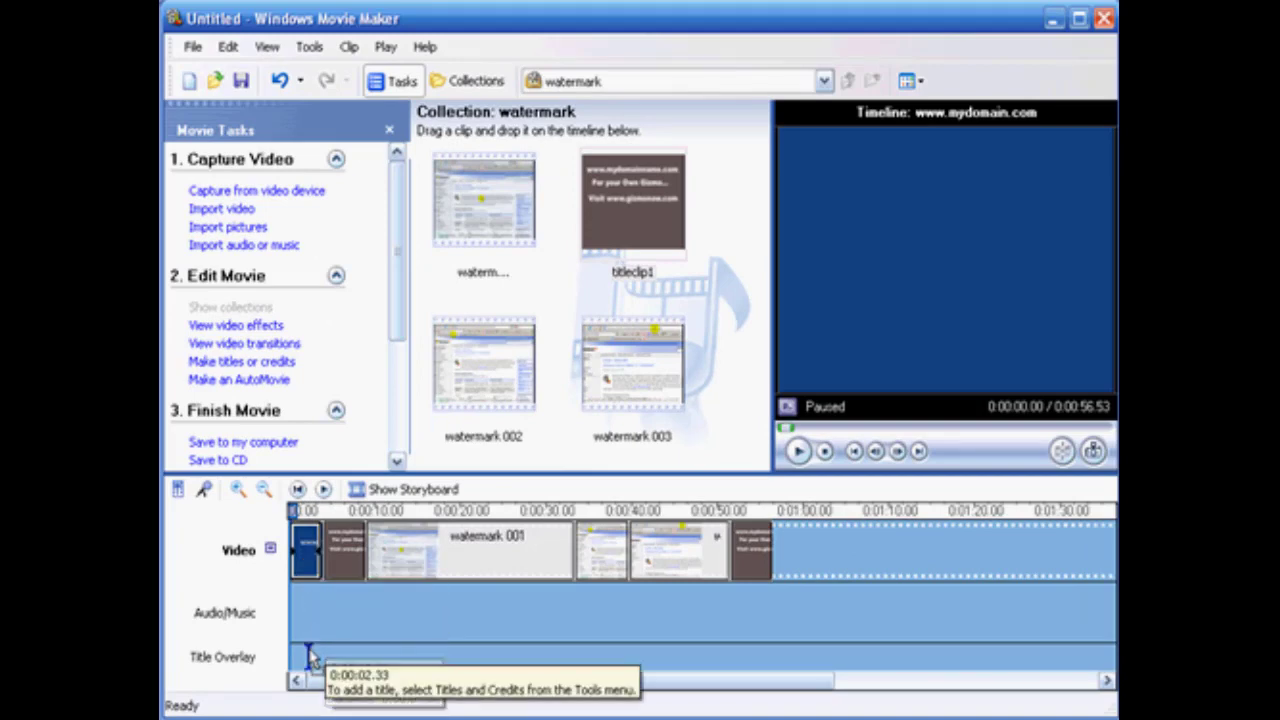
click(316, 657)
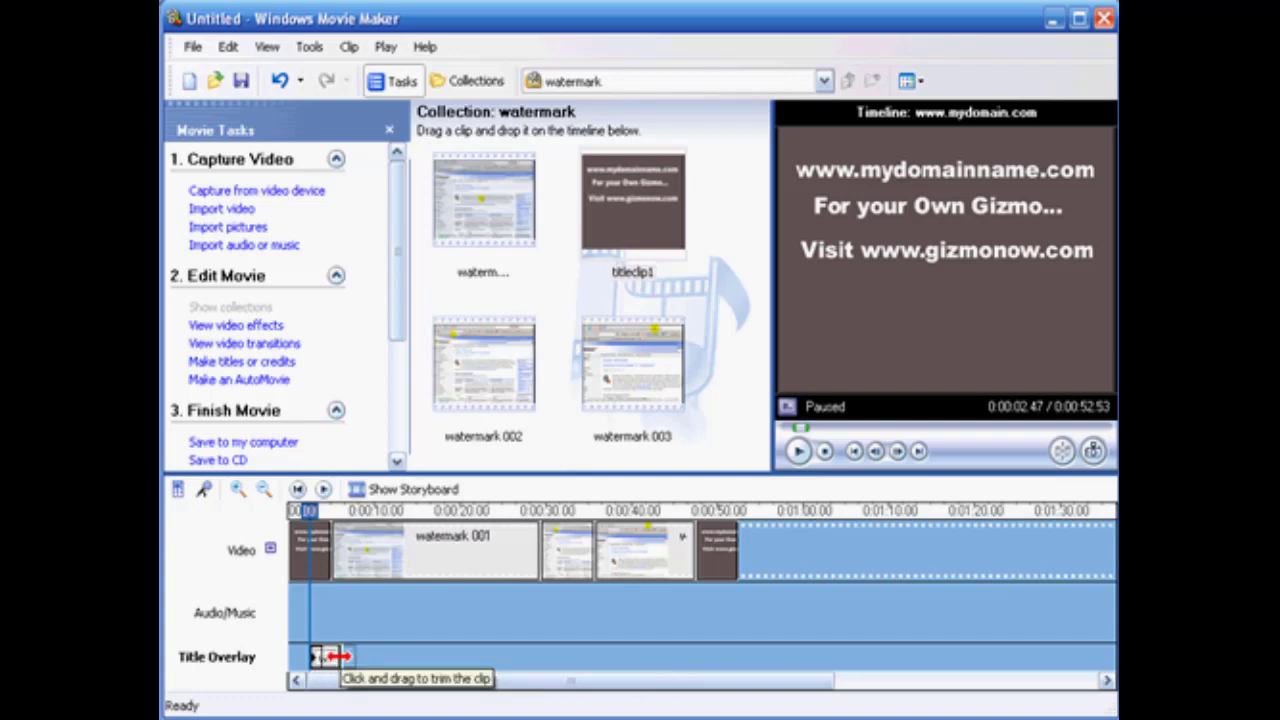
drag(310, 657, 745, 653)
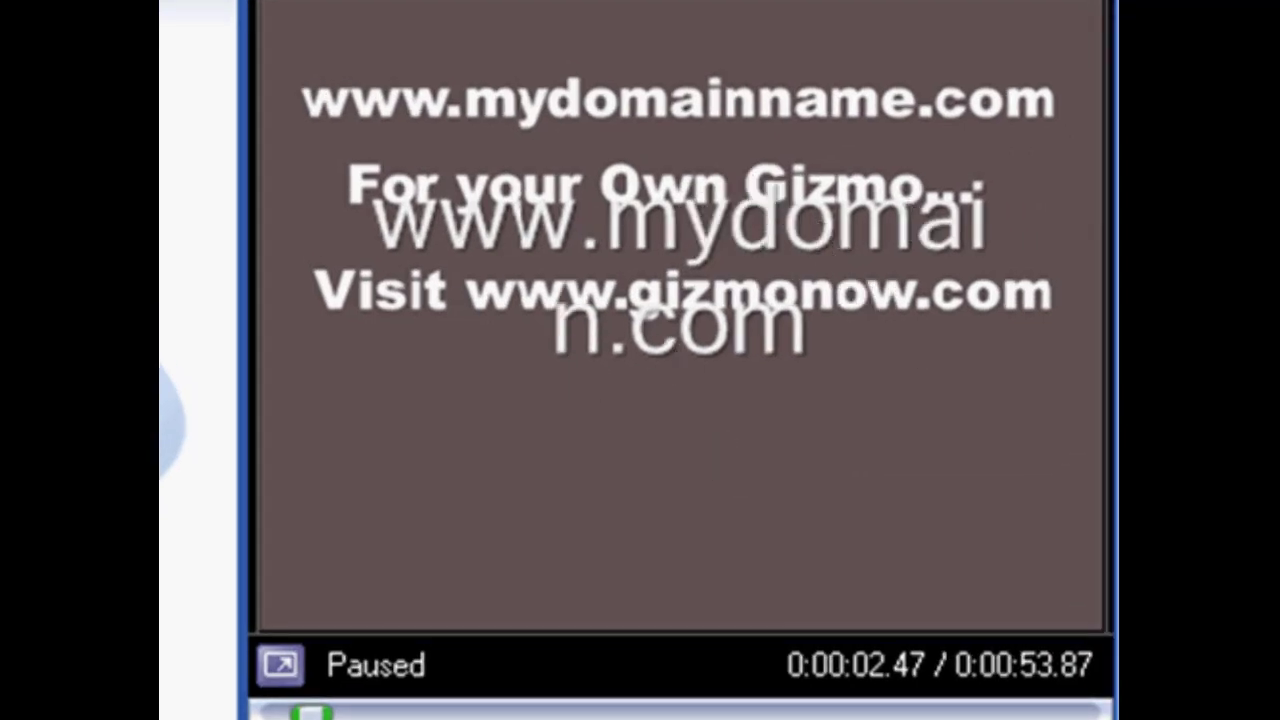
key(space)
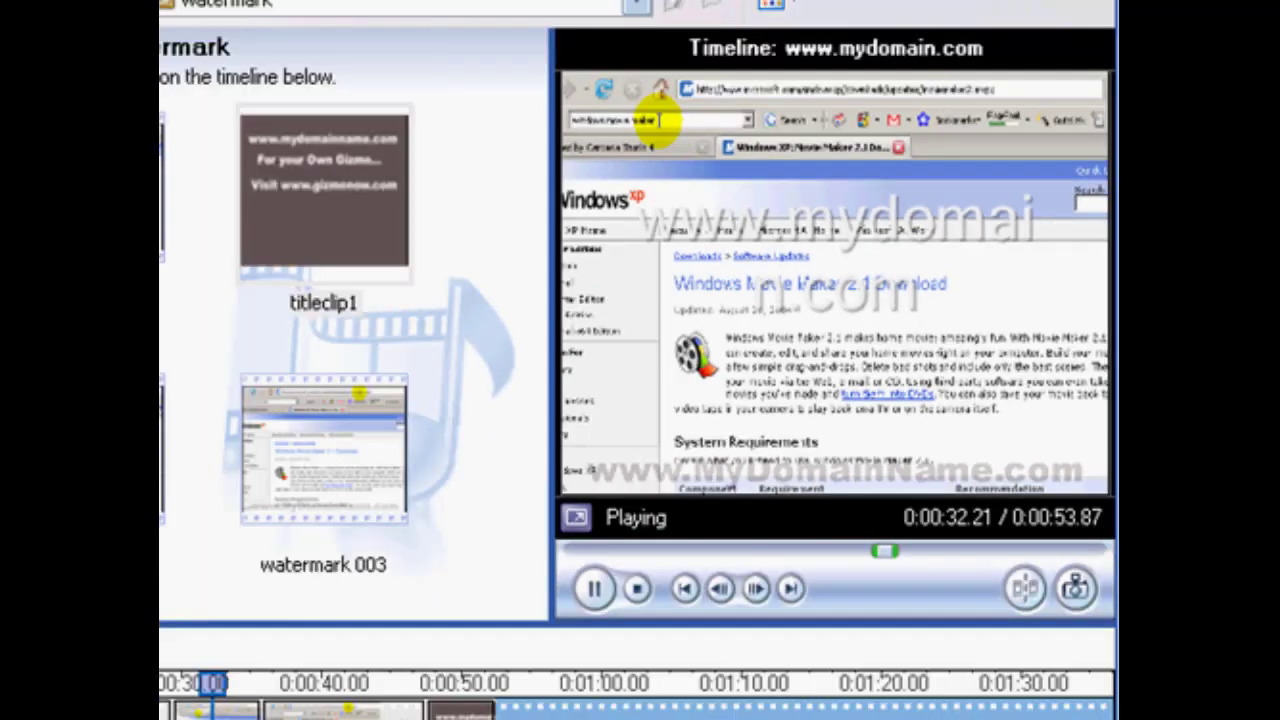
Start saving the movie as Movie on the Desktop with the Video for LAN (768 Kbps) setting, and cancel the save.
click(219, 447)
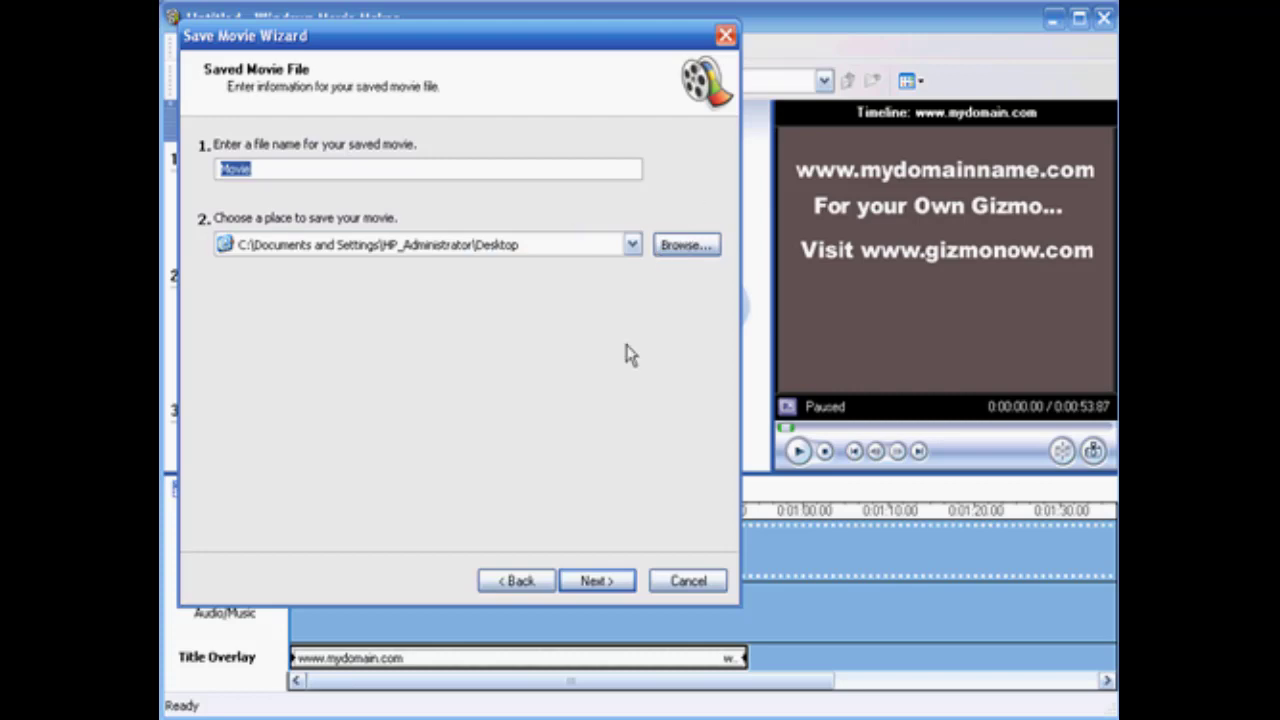
click(595, 584)
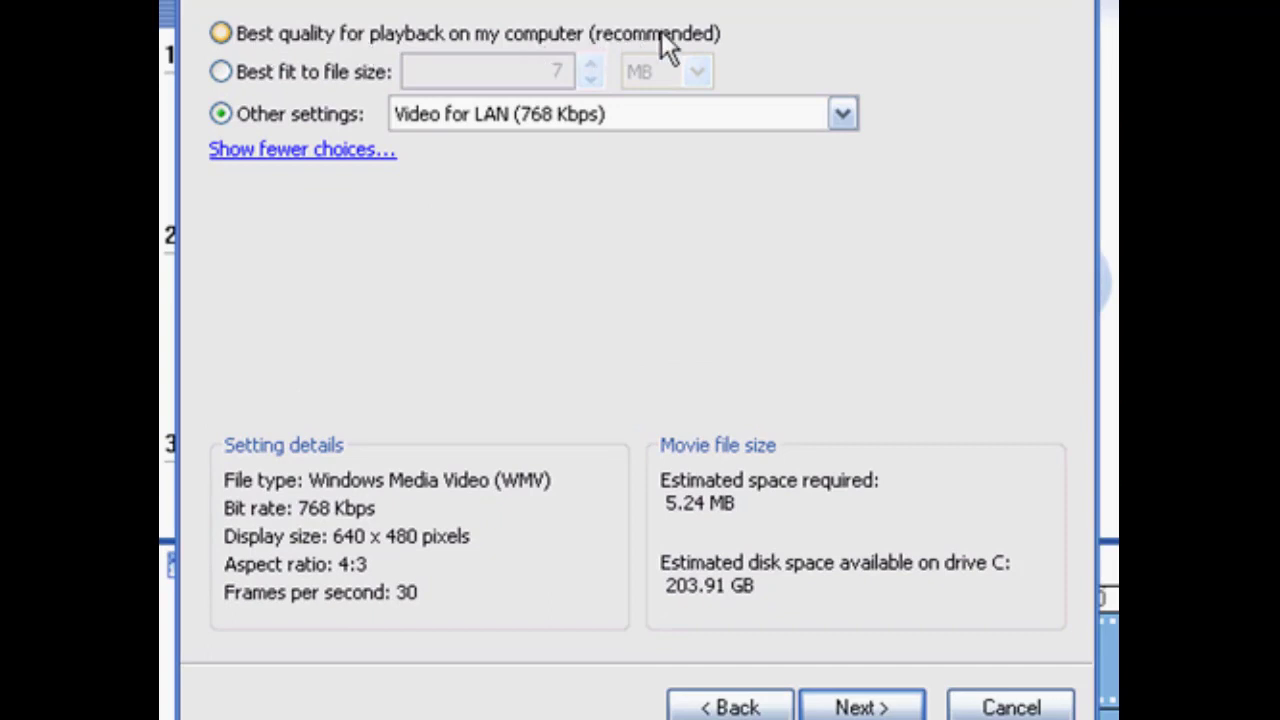
click(843, 116)
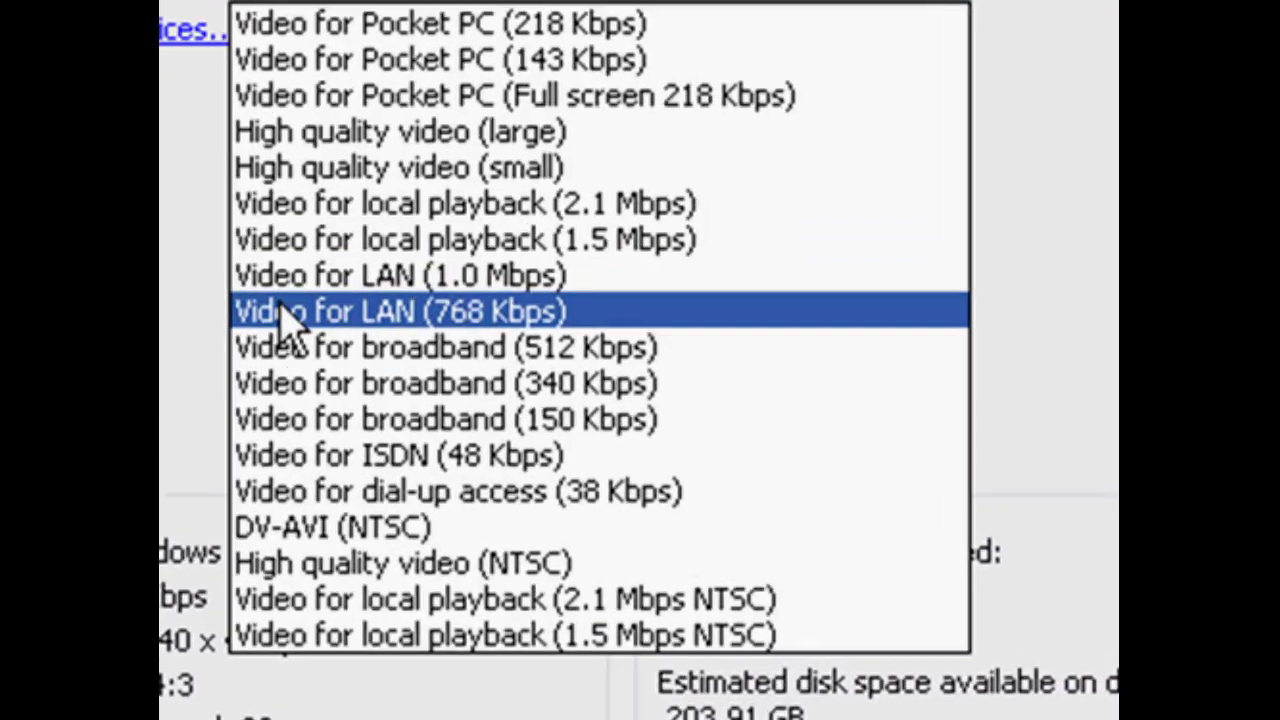
click(290, 315)
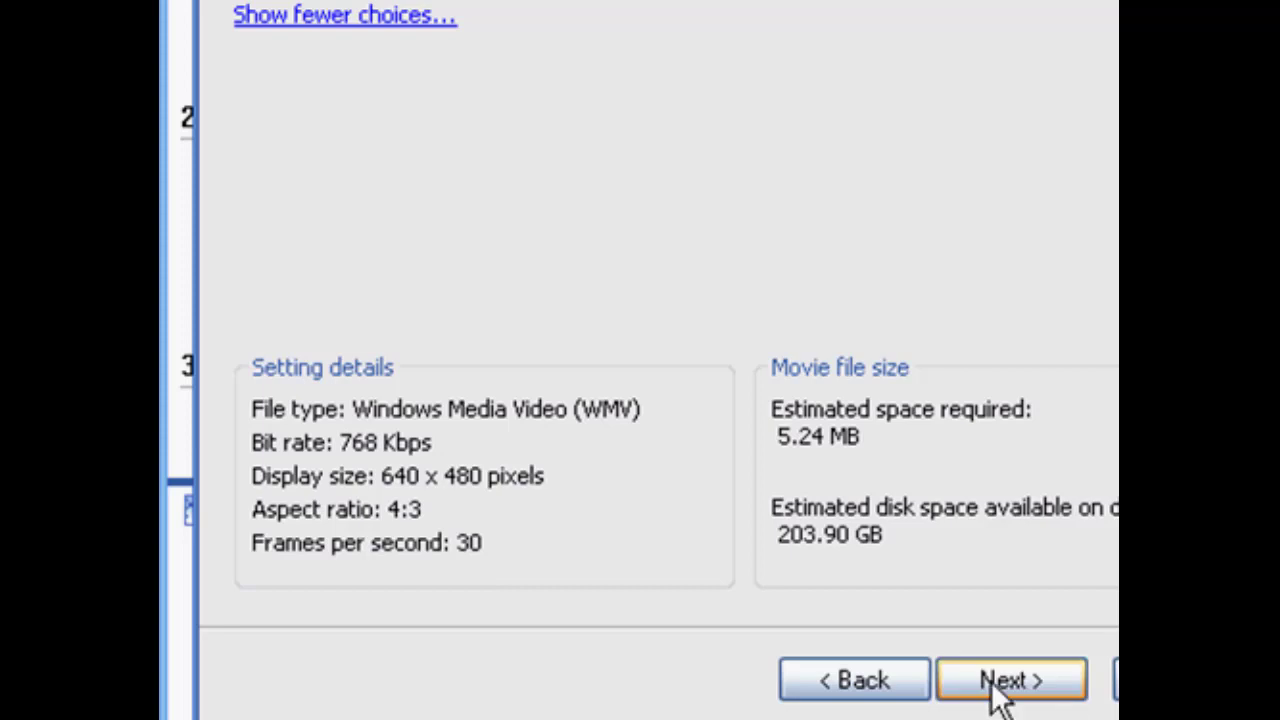
click(1020, 682)
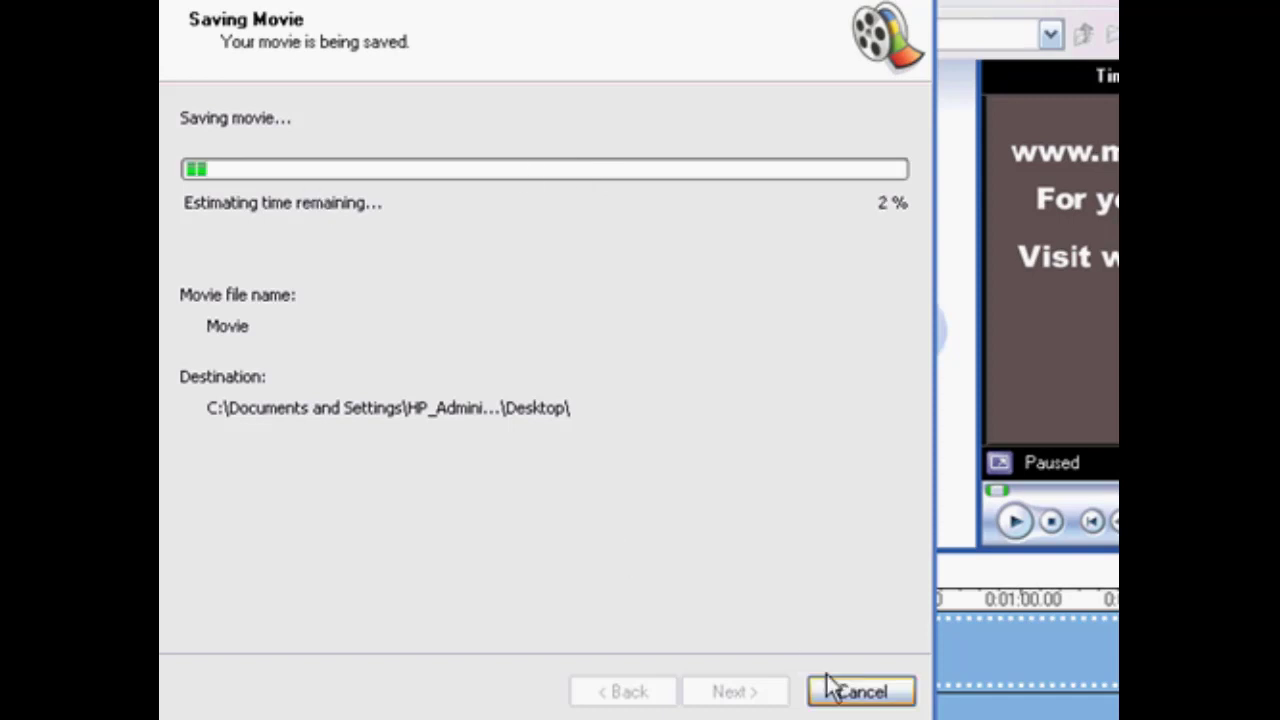
click(858, 690)
click(717, 474)
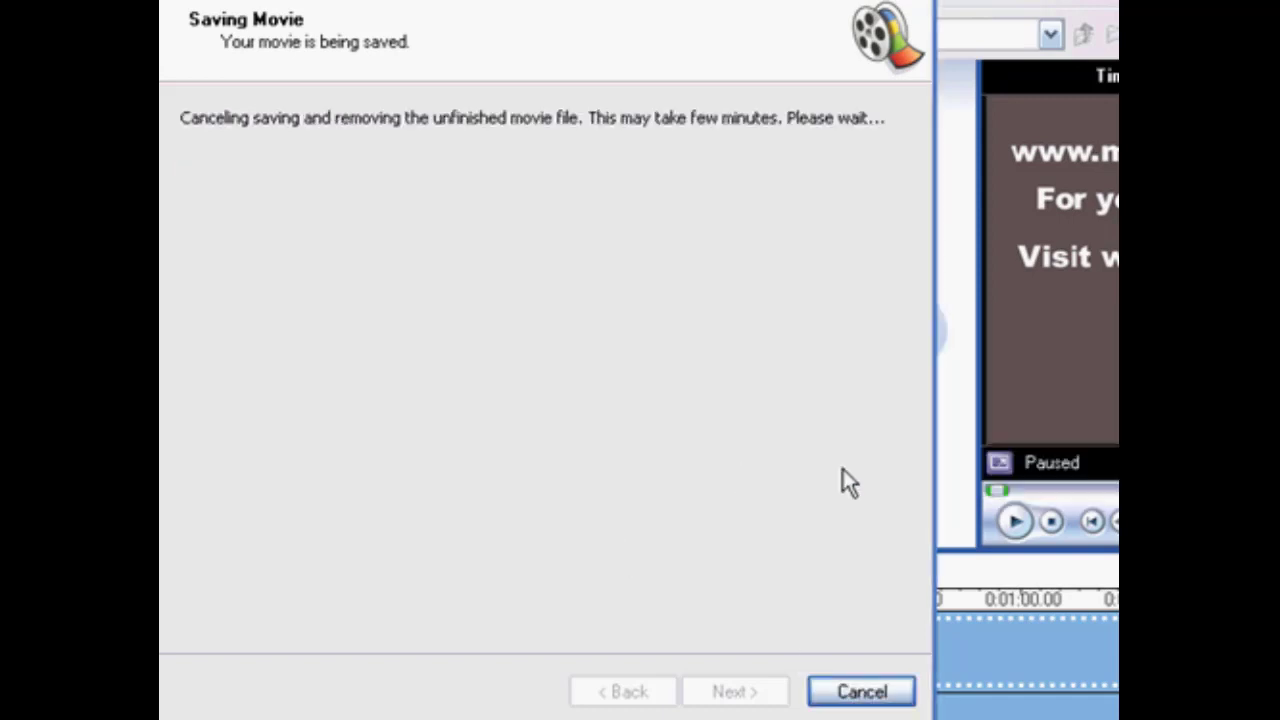